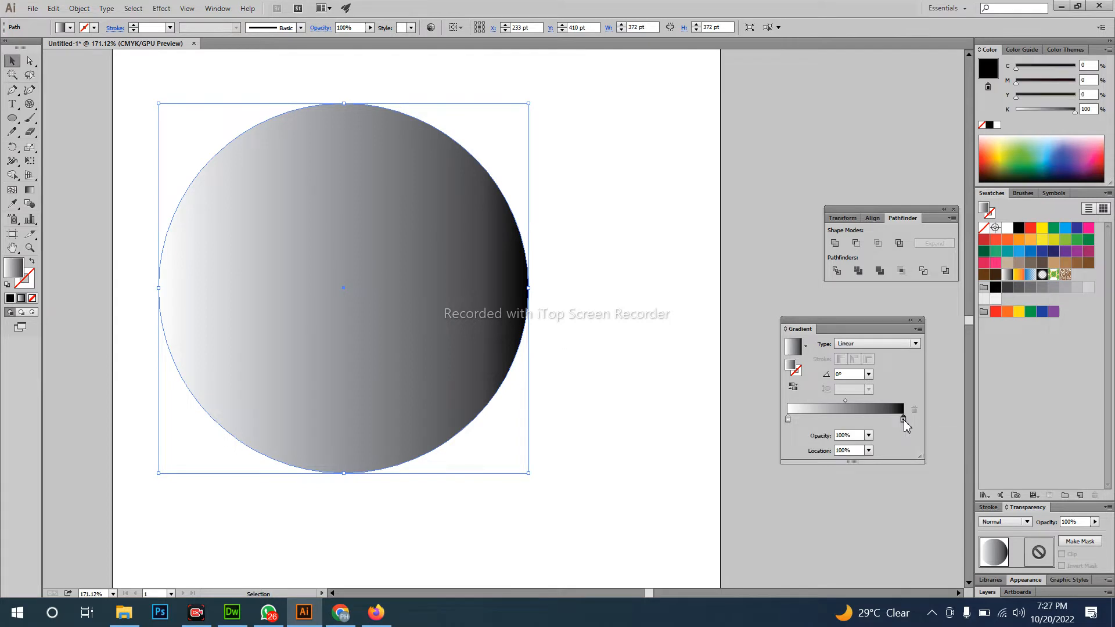
# Enlarge and reposition the Gradient panel, and set the circle gradient's black end stop to K 57%.
pyautogui.moveTo(856, 465); pyautogui.dragTo(852, 535)
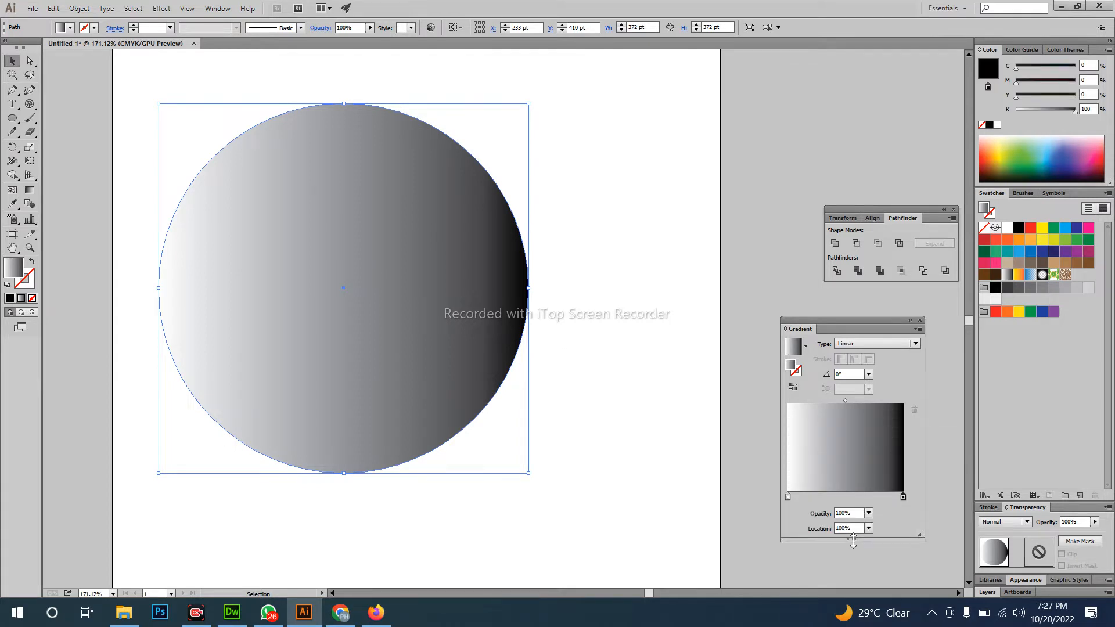
pyautogui.moveTo(859, 163); pyautogui.dragTo(884, 52)
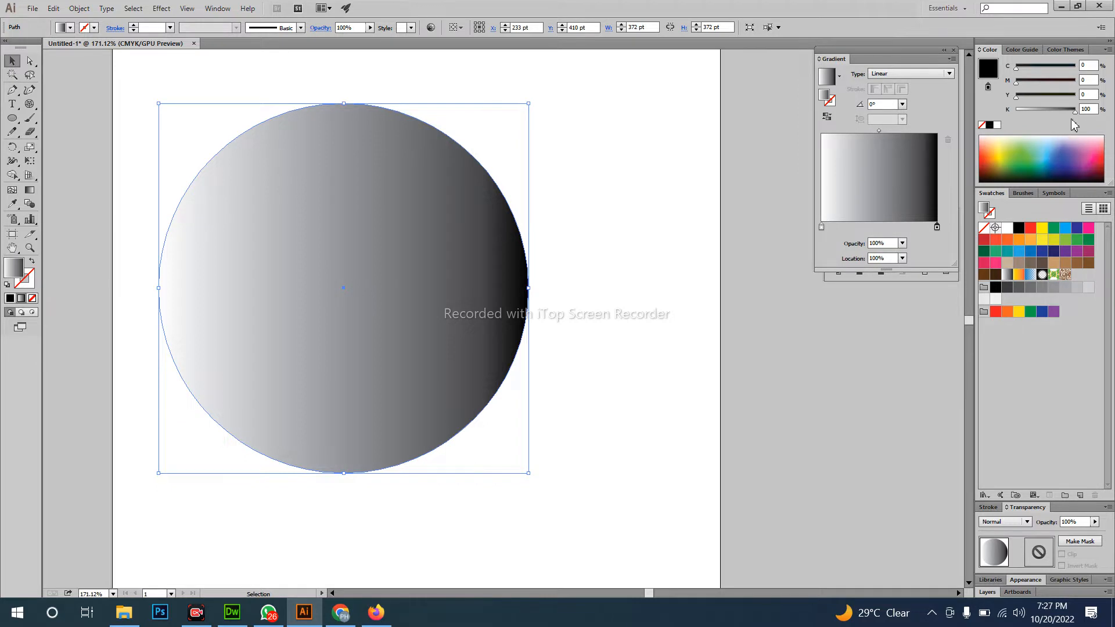
pyautogui.moveTo(1074, 111); pyautogui.dragTo(1050, 110)
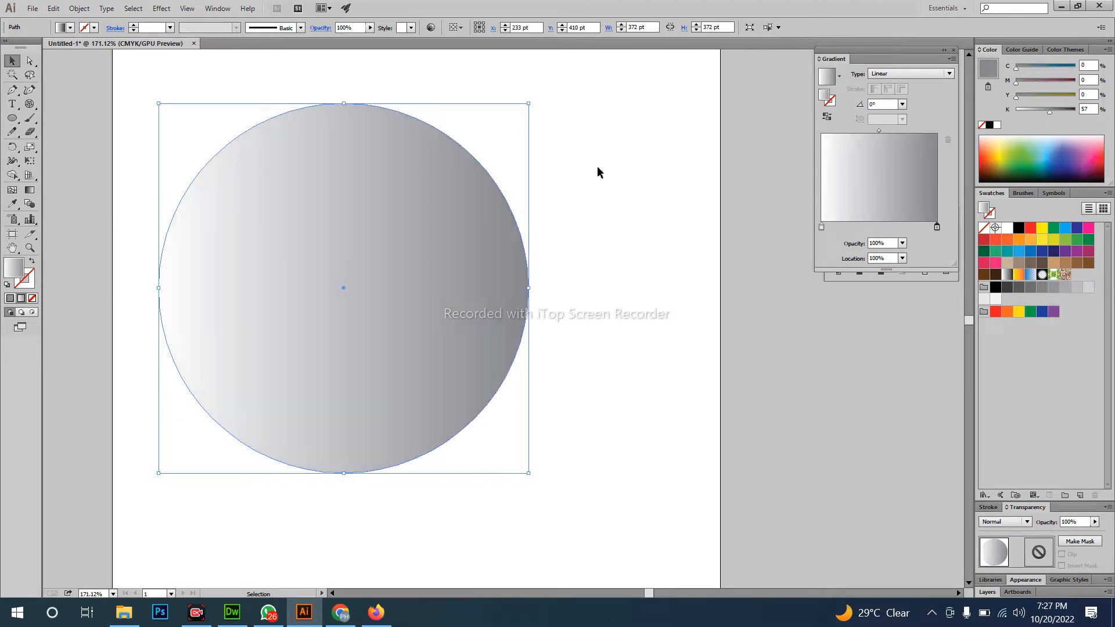
# Add grey gradient stops at about 88% location with K 17% and about 70% location with K 32%, plus another stop beside them.
pyautogui.moveTo(937, 227); pyautogui.dragTo(924, 227)
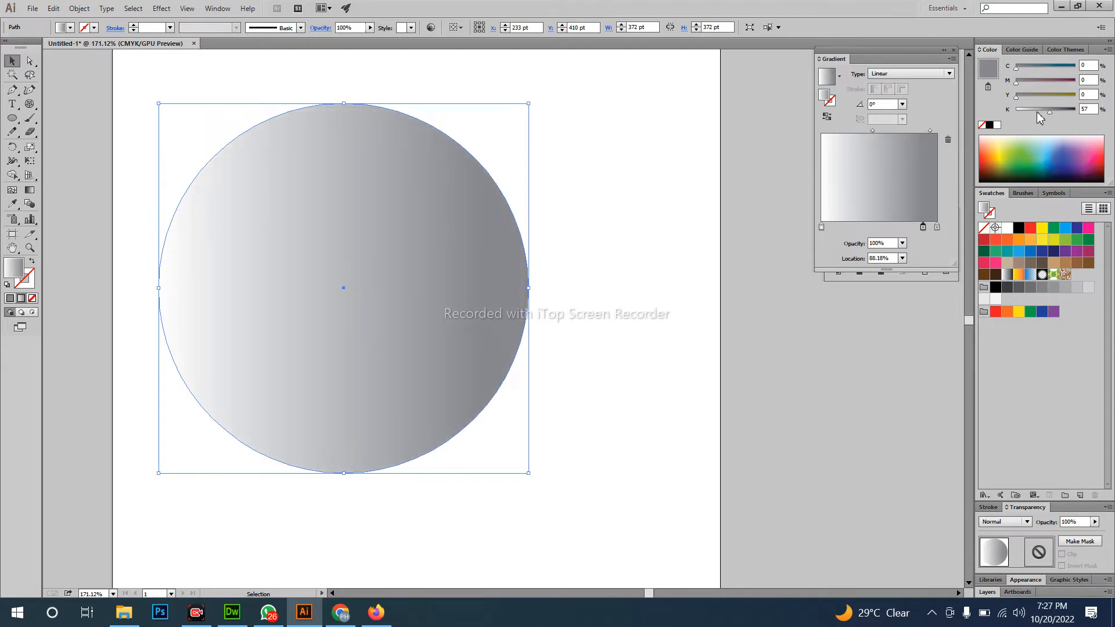
pyautogui.moveTo(1039, 115); pyautogui.dragTo(1027, 119)
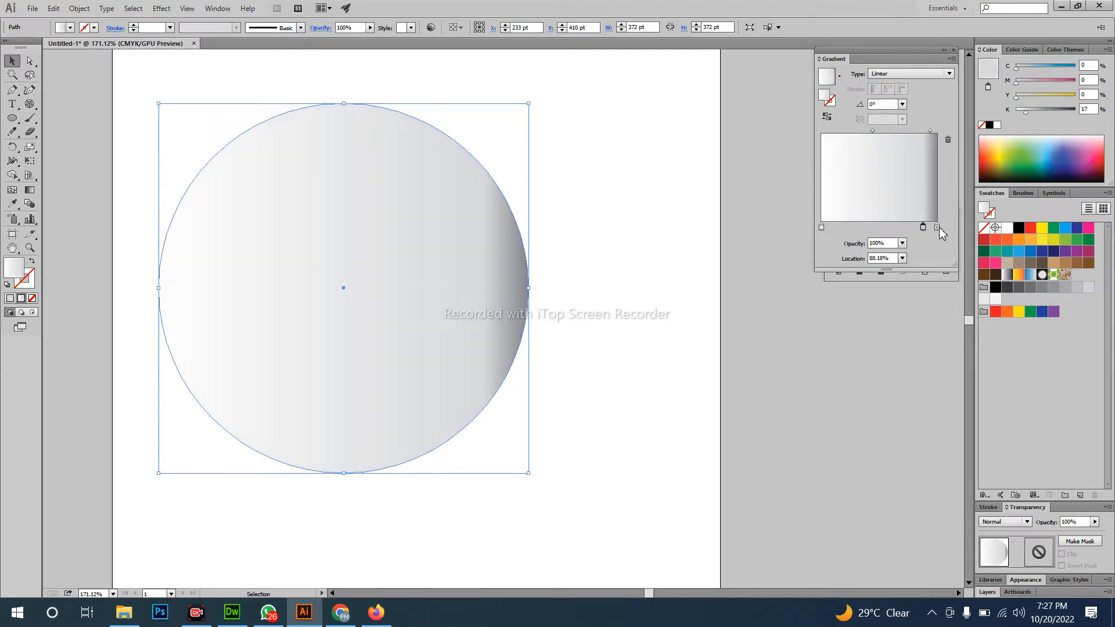
pyautogui.moveTo(940, 228); pyautogui.dragTo(903, 228)
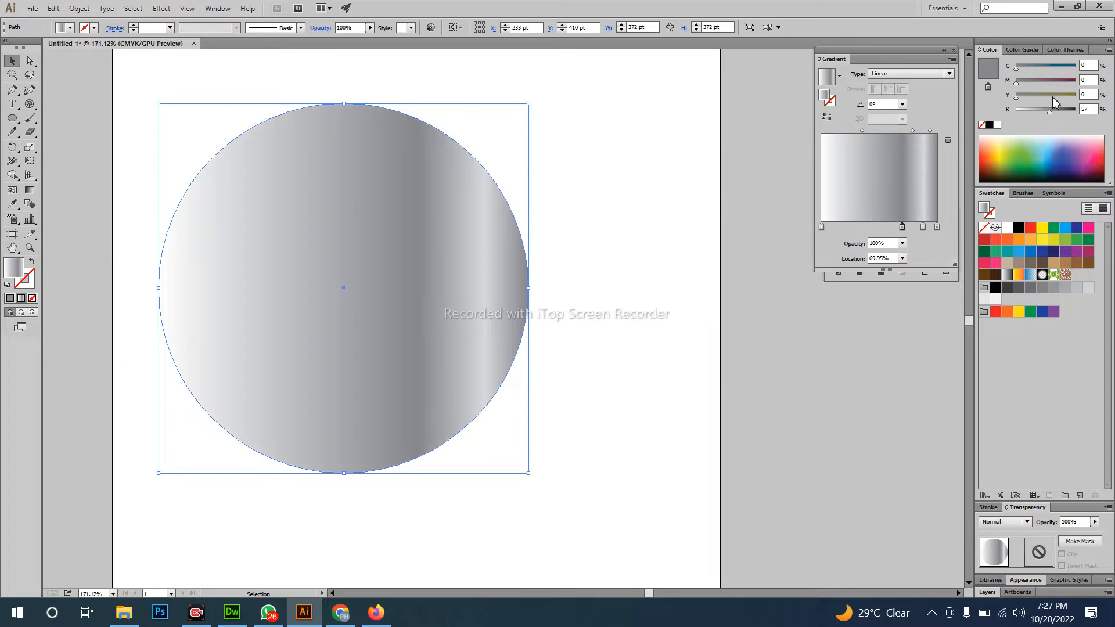
pyautogui.moveTo(1049, 110); pyautogui.dragTo(1038, 109)
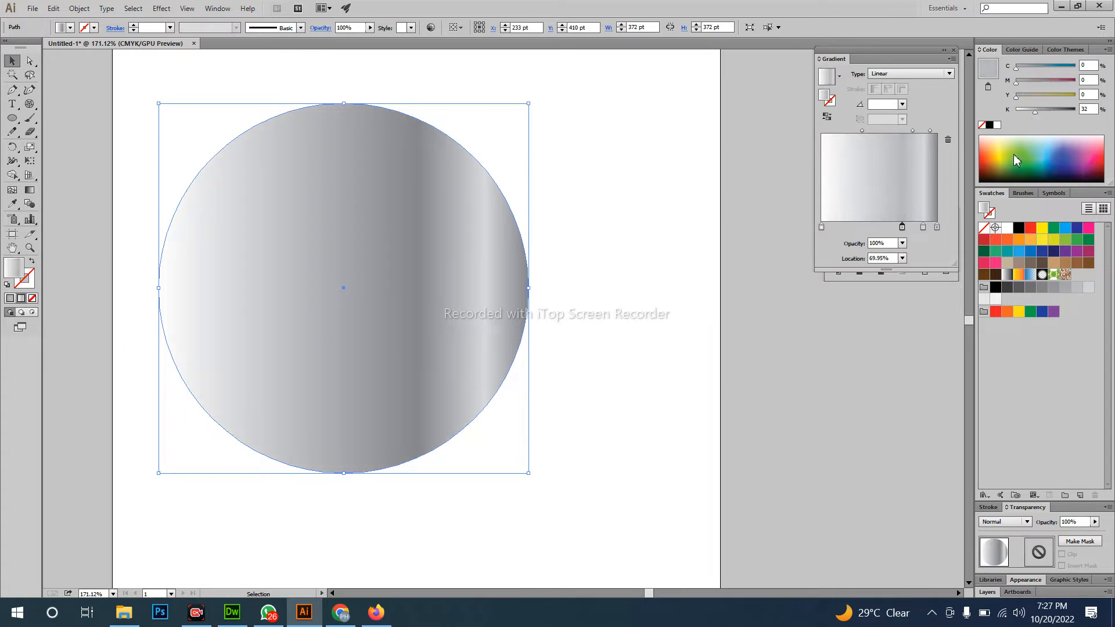
pyautogui.click(887, 227)
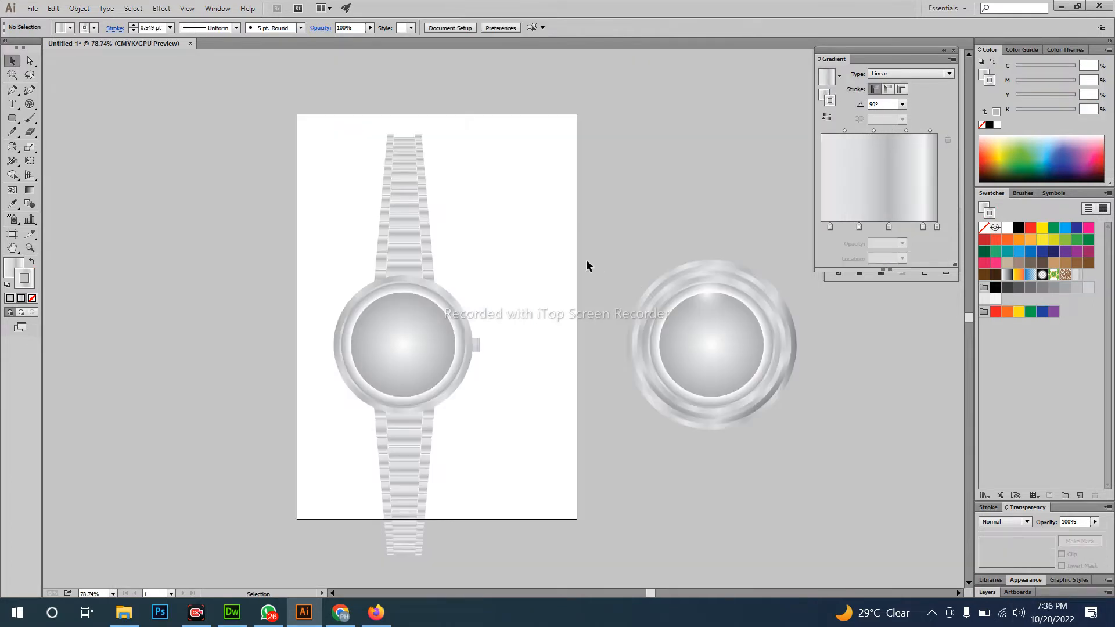
# Delete all the watch artwork and change the artboard to landscape orientation.
pyautogui.hotkey('ctrl', 'a')
pyautogui.press('Delete')
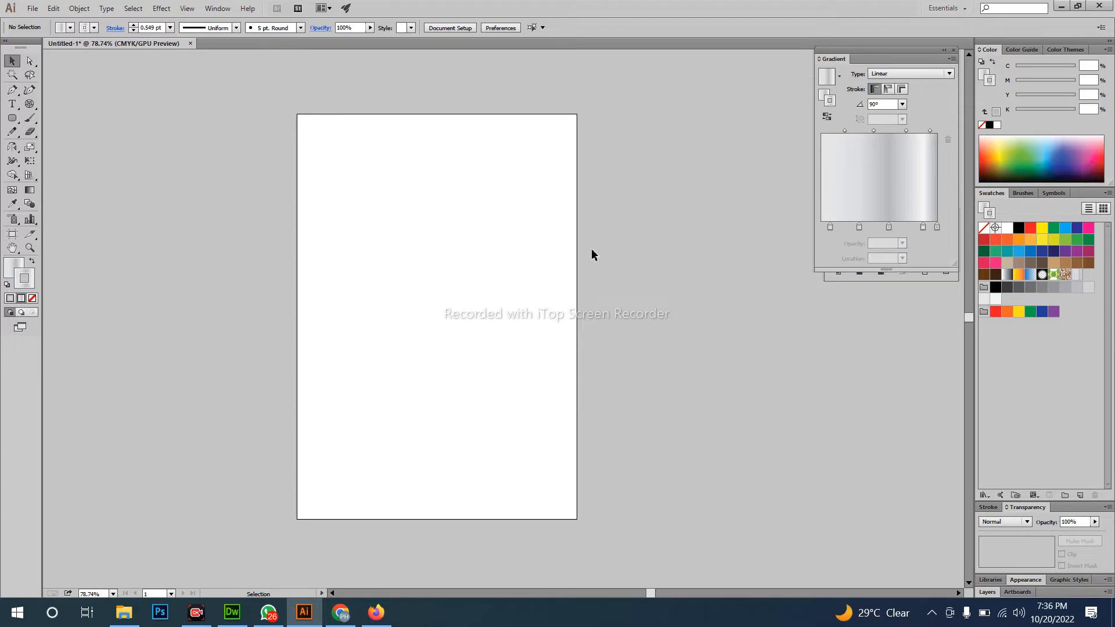
pyautogui.moveTo(515, 254); pyautogui.dragTo(514, 270)
pyautogui.press('z')
pyautogui.moveTo(423, 275); pyautogui.dragTo(481, 335)
pyautogui.moveTo(481, 335); pyautogui.dragTo(498, 308)
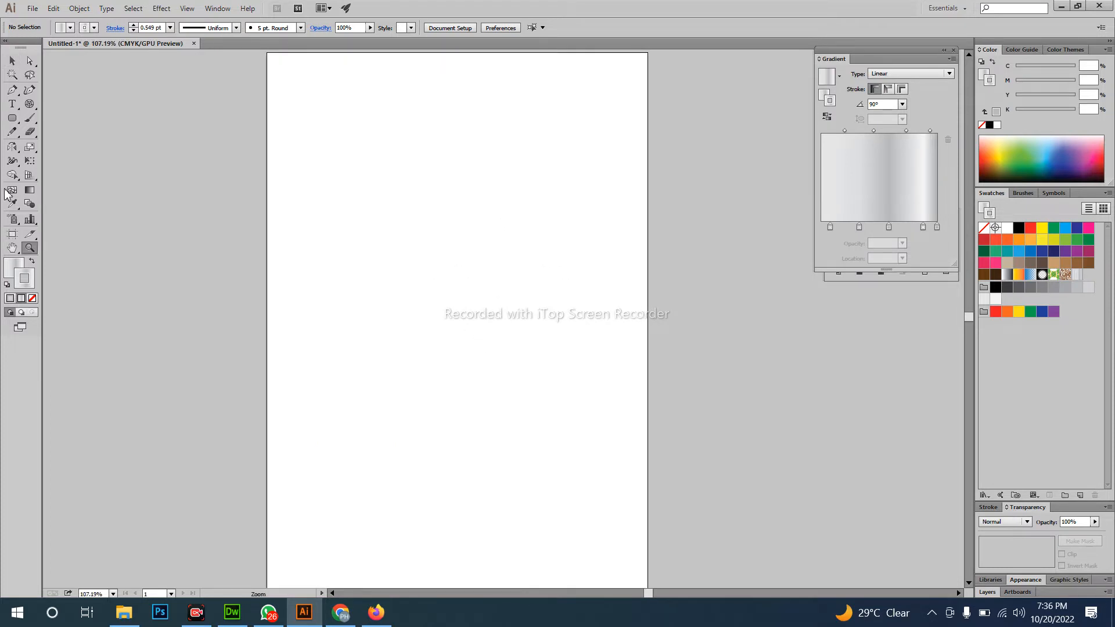
pyautogui.click(13, 235)
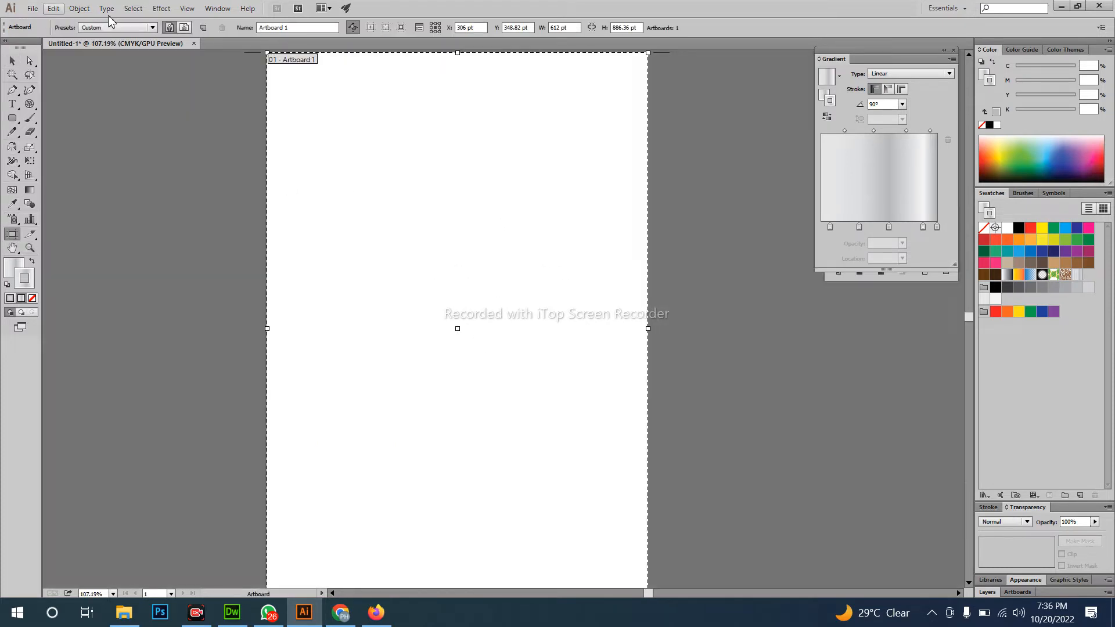
pyautogui.click(184, 28)
pyautogui.hotkey('ctrl', '0')
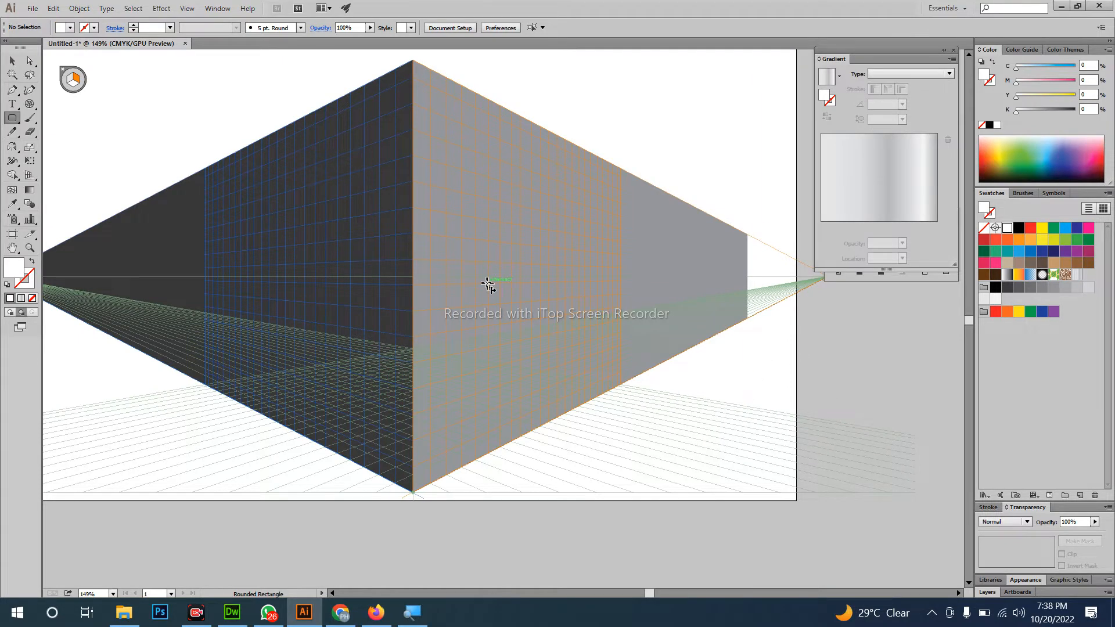
# Draw a white rounded-rectangle door about 201 × 347 pt in perspective on the grey right wall.
pyautogui.moveTo(486, 210); pyautogui.dragTo(553, 420)
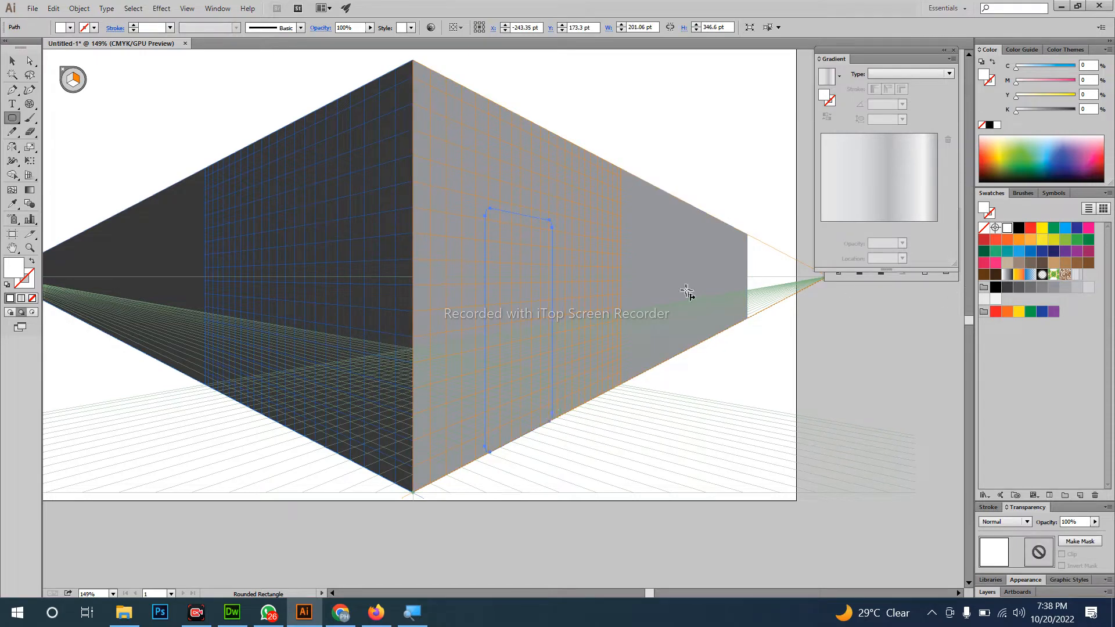
pyautogui.press('space')
pyautogui.moveTo(492, 315); pyautogui.dragTo(555, 326)
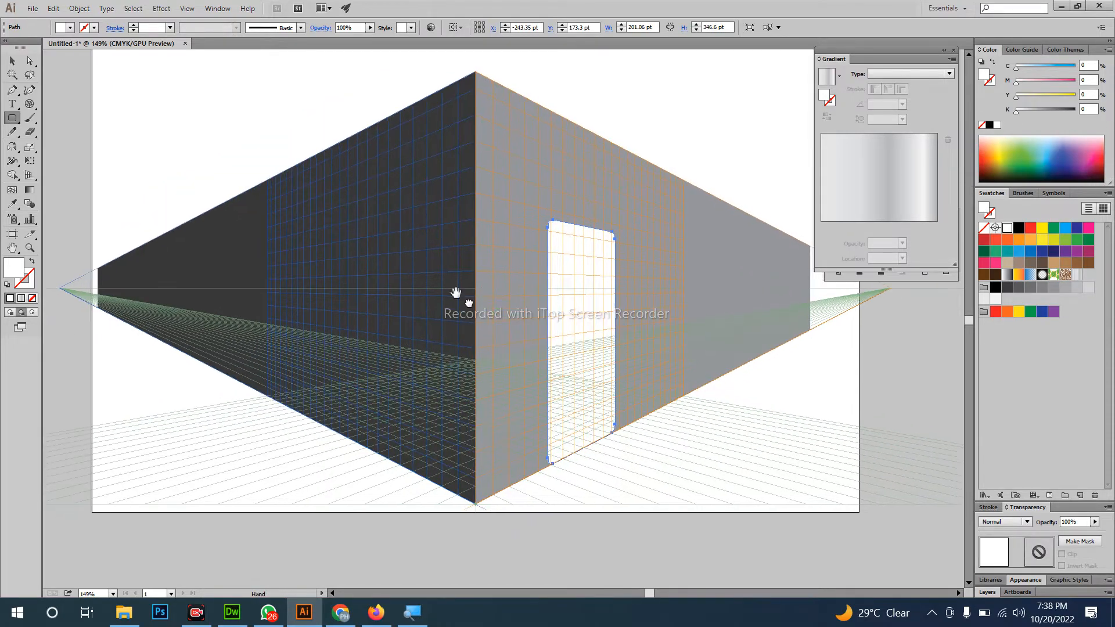
# Activate the left perspective plane and draw three white circles about 87, 69 and 42 pt wide, receding along the upper dark wall.
pyautogui.click(69, 79)
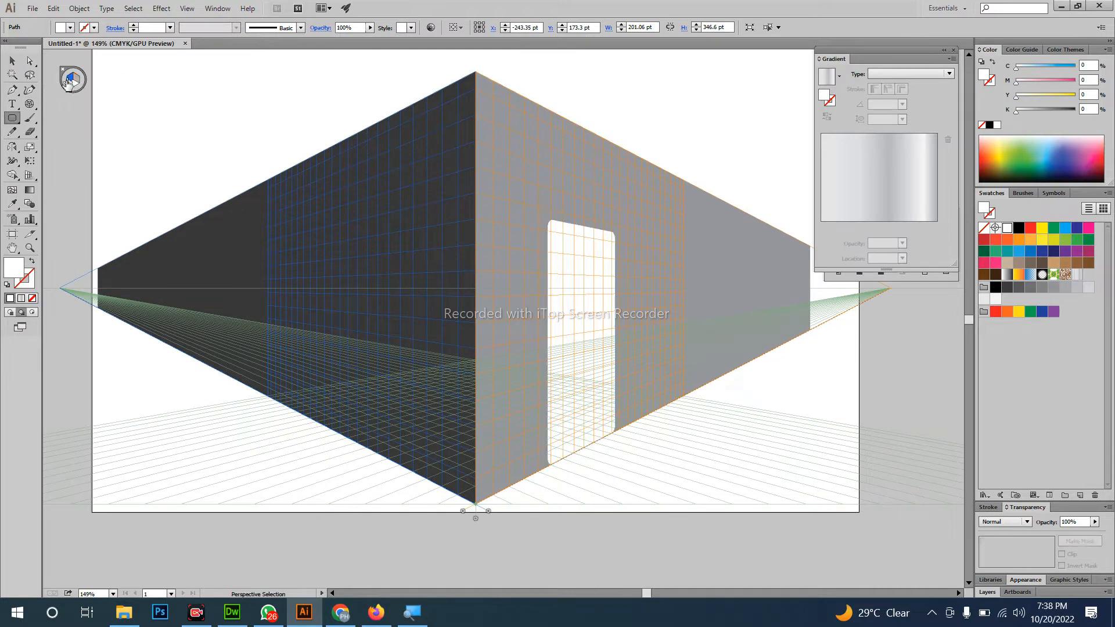
pyautogui.moveTo(13, 118); pyautogui.dragTo(58, 144)
pyautogui.moveTo(385, 195); pyautogui.dragTo(400, 215)
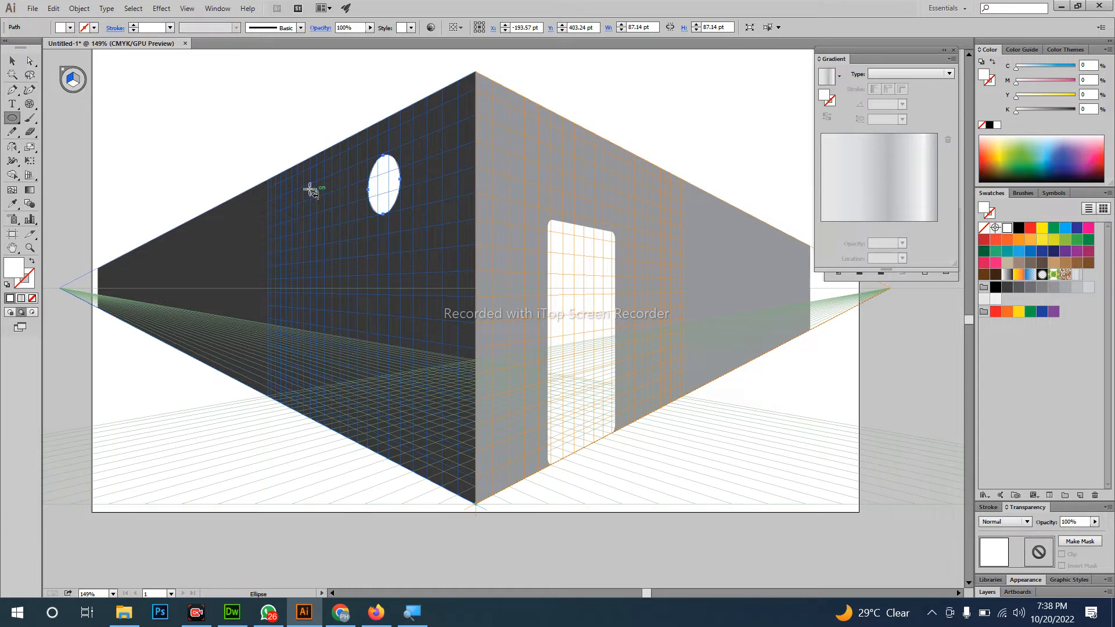
pyautogui.moveTo(311, 191); pyautogui.dragTo(325, 218)
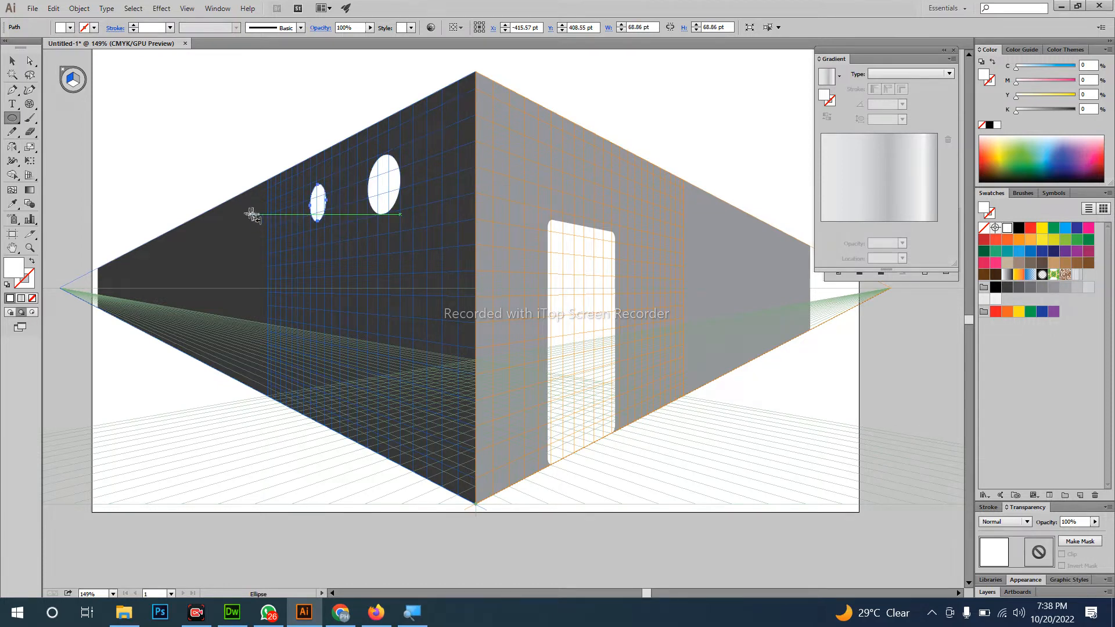
pyautogui.moveTo(252, 215); pyautogui.dragTo(263, 231)
pyautogui.press('v')
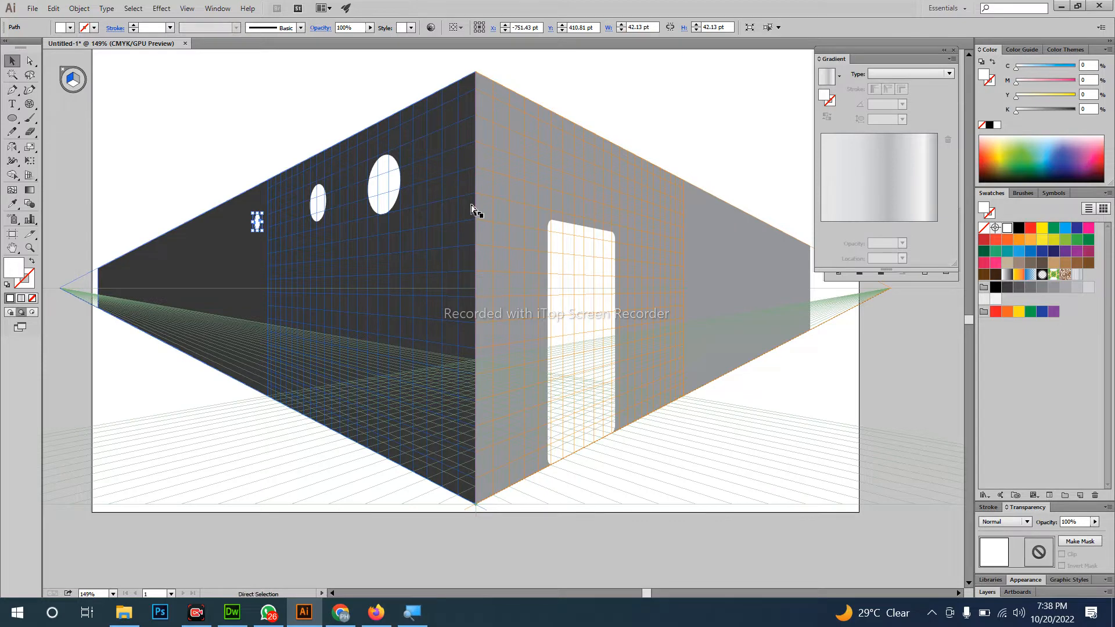
# Hide the perspective grid and delete all the artwork on the artboard.
pyautogui.hotkey('ctrl', 'shift', 'i')
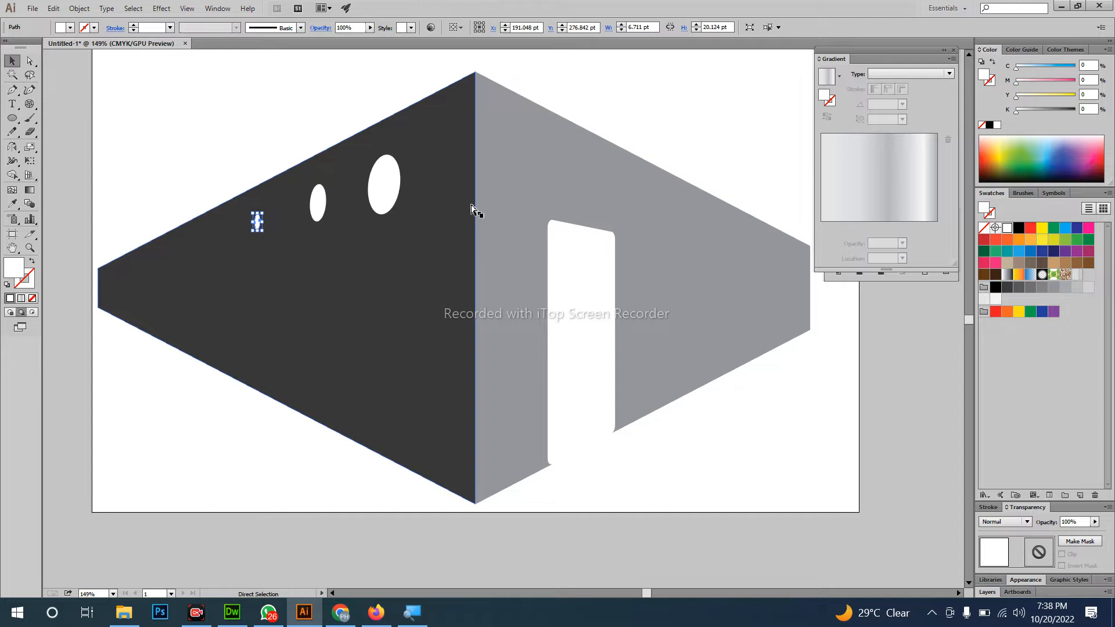
pyautogui.hotkey('ctrl', 'a')
pyautogui.press('Delete')
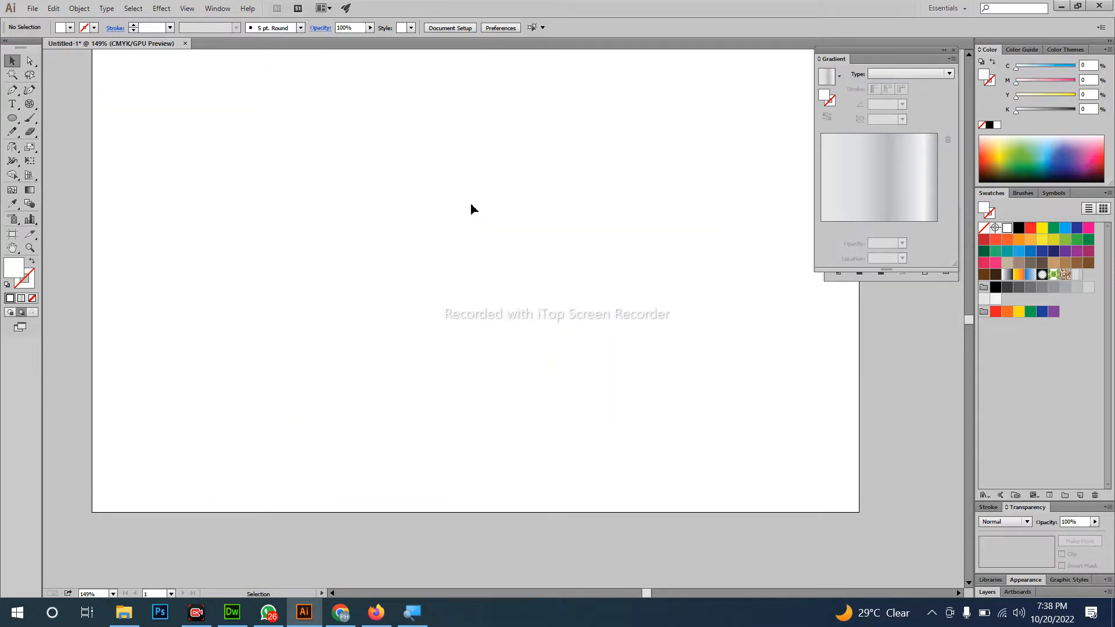
# Show the perspective grid and draw a bright blue (C 100%) rectangle about 115 × 500 pt on the right plane from the central edge.
pyautogui.hotkey('ctrl', 'shift', 'i')
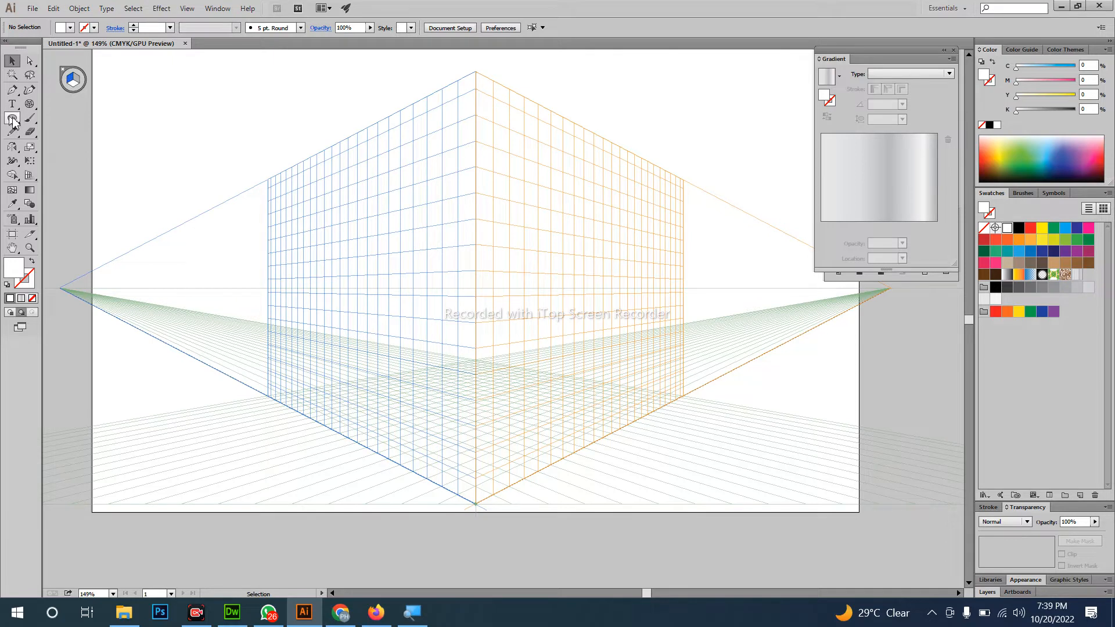
pyautogui.moveTo(14, 121); pyautogui.dragTo(46, 115)
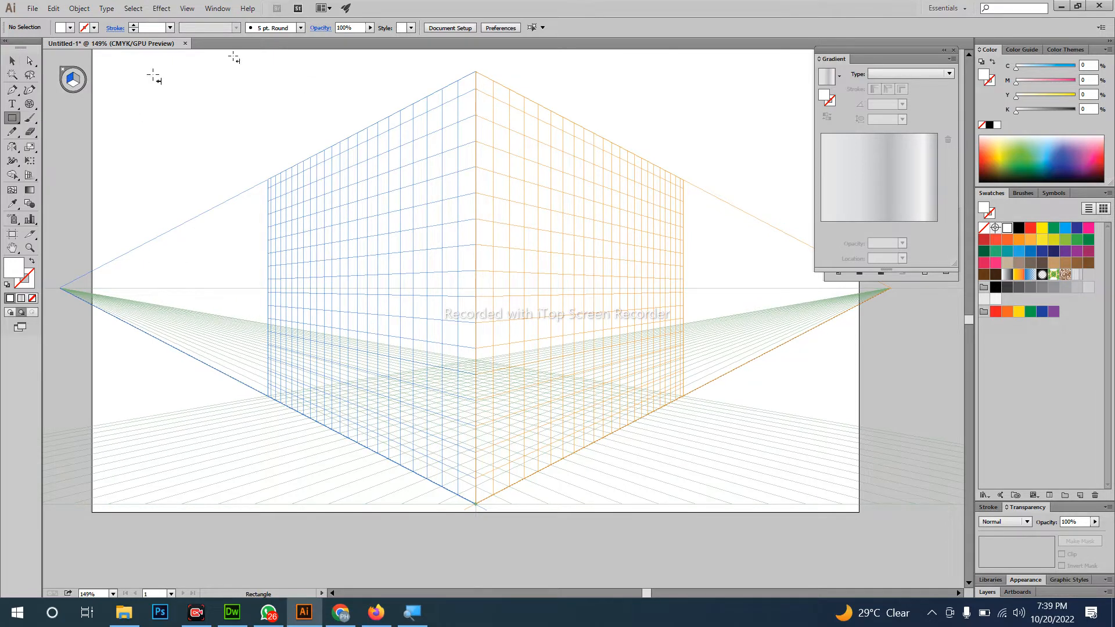
pyautogui.click(76, 79)
pyautogui.moveTo(476, 74); pyautogui.dragTo(538, 476)
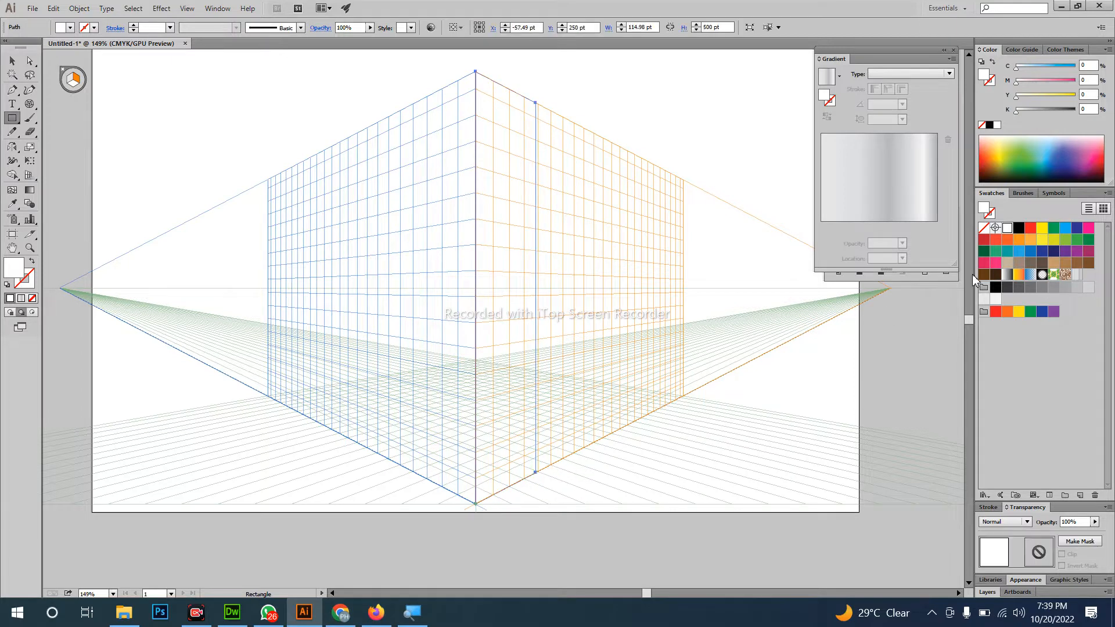
pyautogui.click(1066, 228)
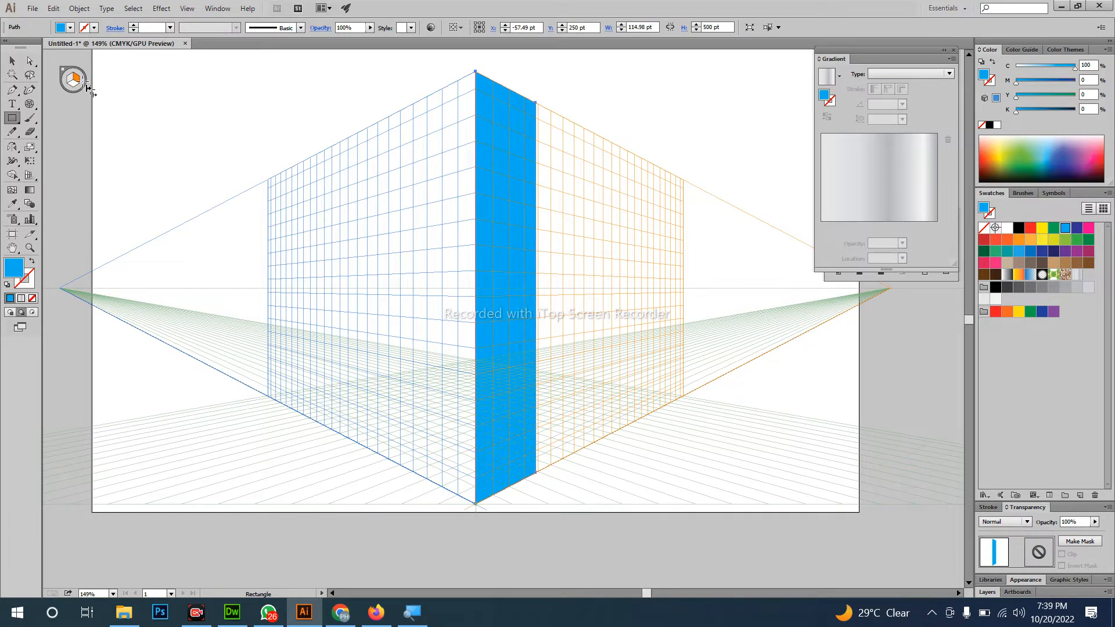
# Draw a rectangle about 138 × 500 pt on the left plane from the central edge and darken its blue fill to K 30%.
pyautogui.click(70, 81)
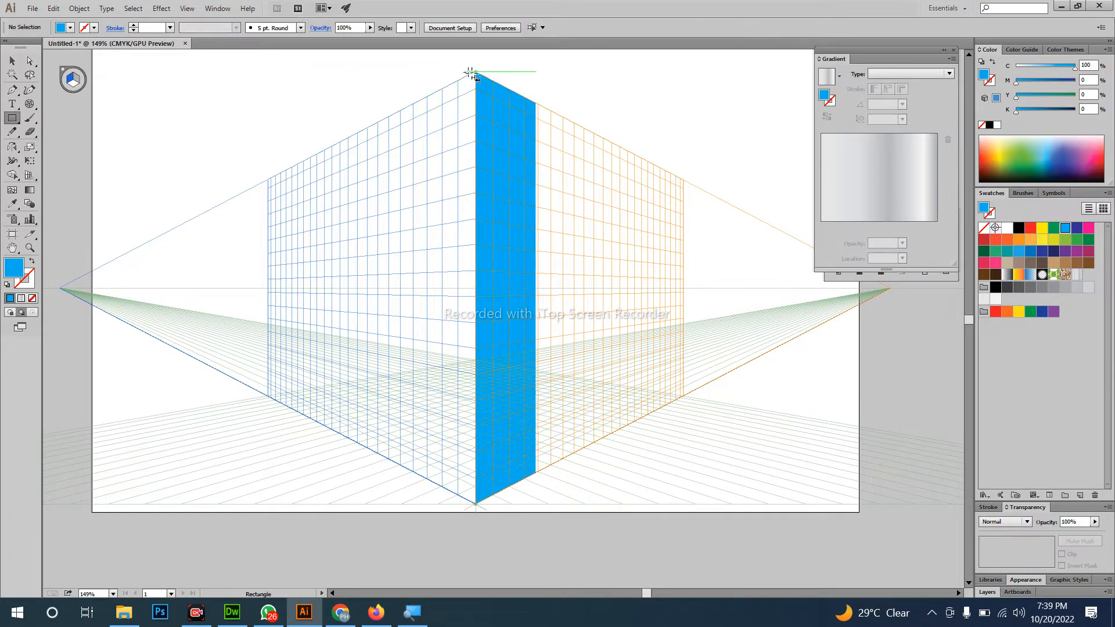
pyautogui.moveTo(471, 74); pyautogui.dragTo(408, 470)
pyautogui.moveTo(1025, 111); pyautogui.dragTo(1034, 111)
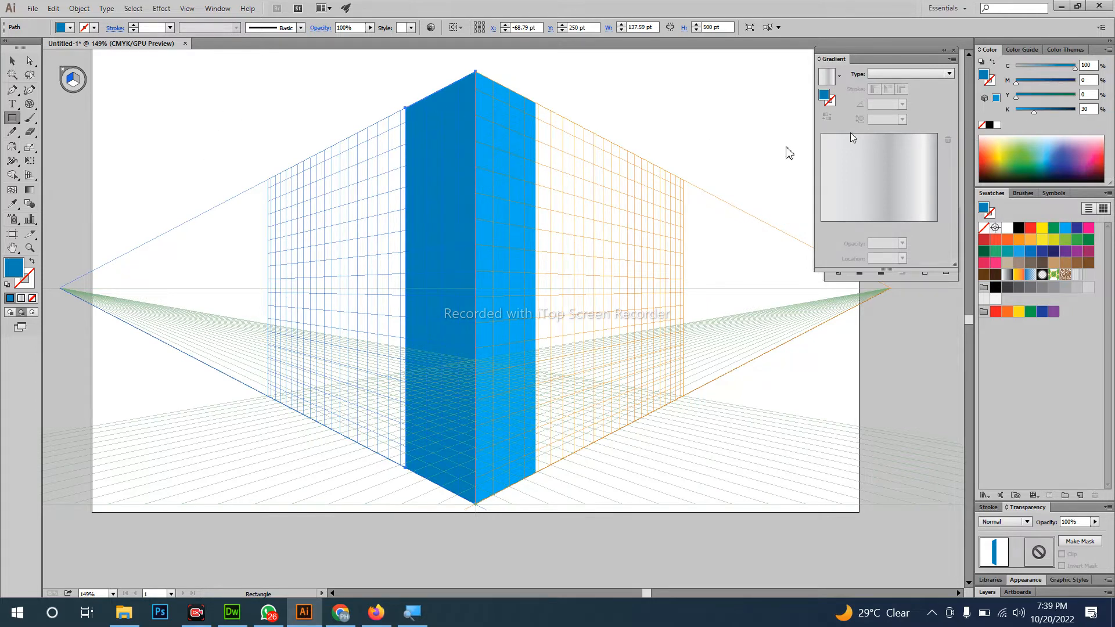
# Draw two bright blue (K 0%) windows on the upper dark blue face, one 30 × 30 pt and a lower one about 28 × 30 pt.
pyautogui.moveTo(456, 99); pyautogui.dragTo(441, 126)
pyautogui.moveTo(1022, 115); pyautogui.dragTo(1015, 113)
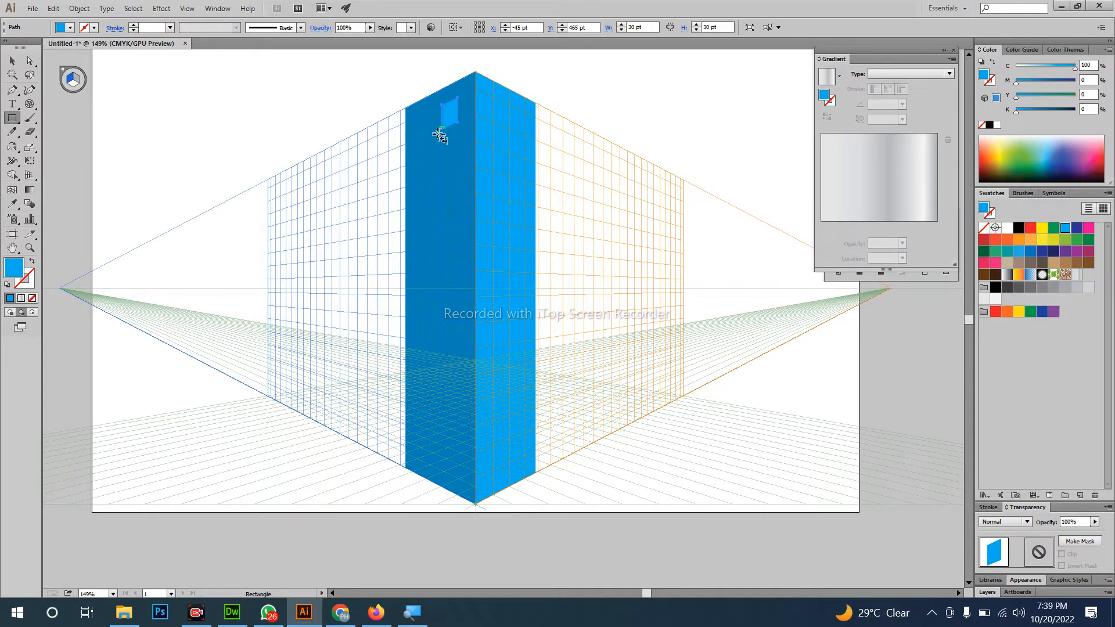
pyautogui.press('z')
pyautogui.moveTo(443, 65); pyautogui.dragTo(568, 355)
pyautogui.press('v')
pyautogui.scroll(-1, 568, 366)
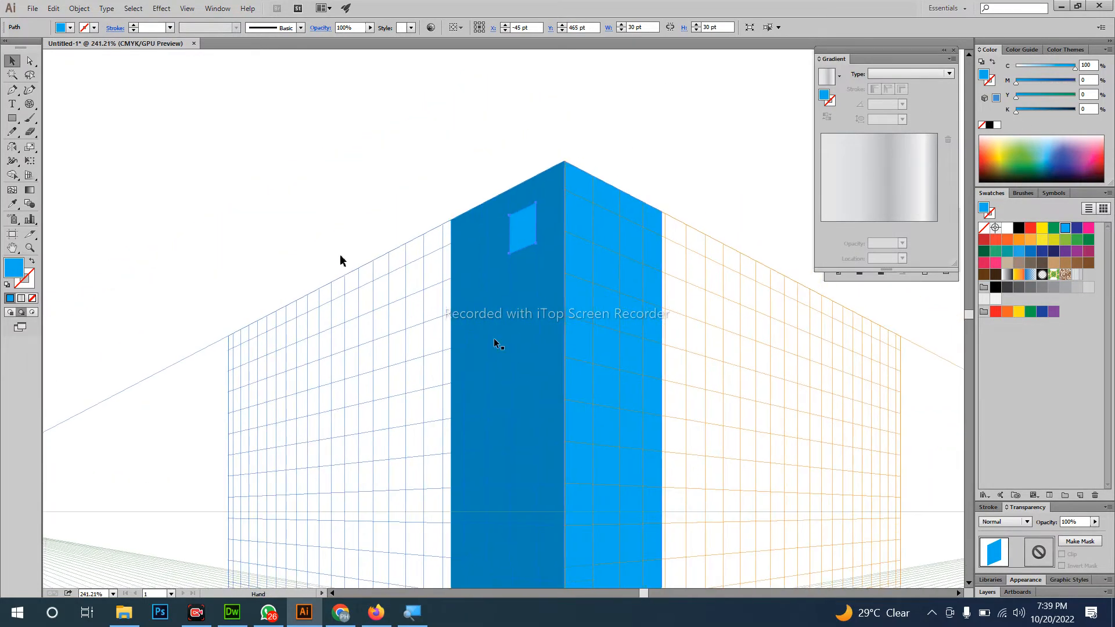
pyautogui.click(12, 118)
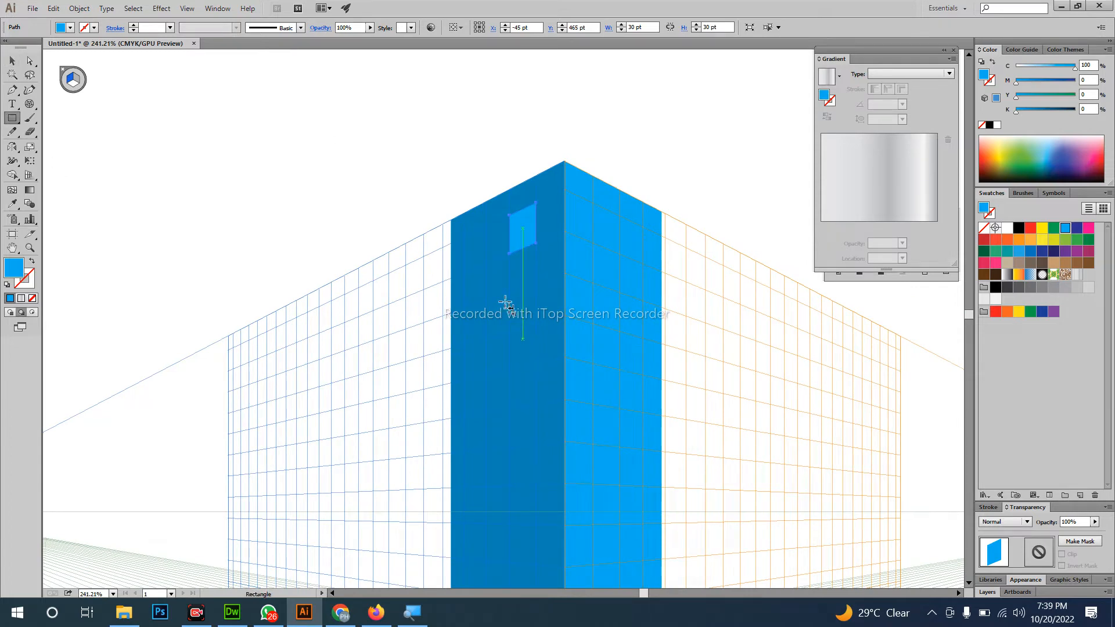
pyautogui.moveTo(508, 294); pyautogui.dragTo(487, 341)
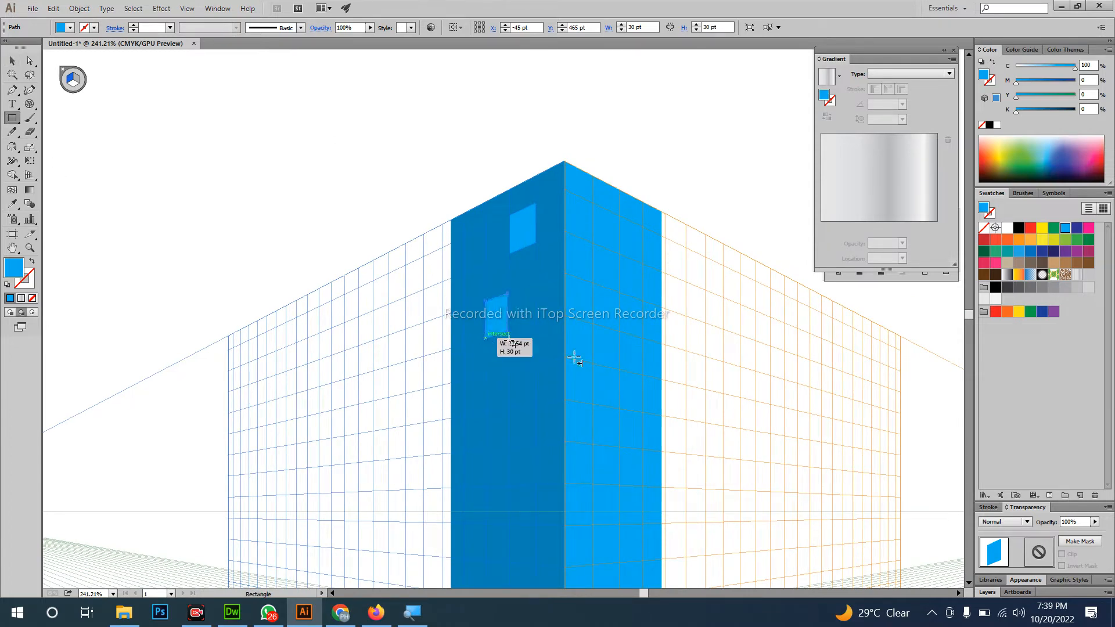
# Draw two more bright blue windows farther down the dark blue face, about 30 × 30 pt near its outer edge and 30 × 29 pt below.
pyautogui.scroll(-5, 538, 254)
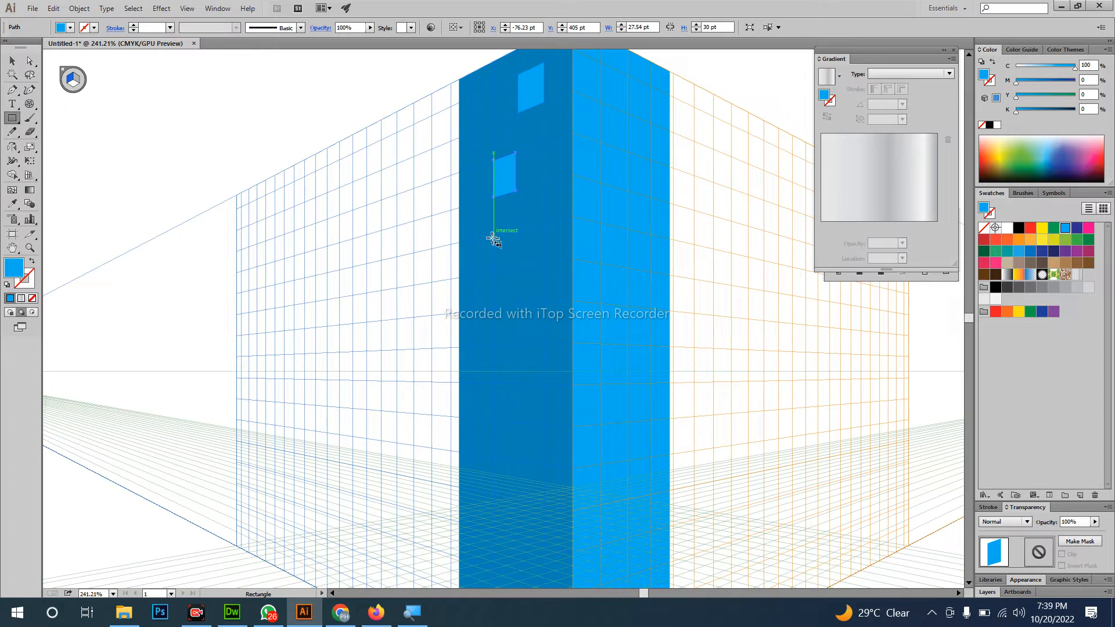
pyautogui.moveTo(493, 236); pyautogui.dragTo(472, 275)
pyautogui.hscroll(3, 643, 301)
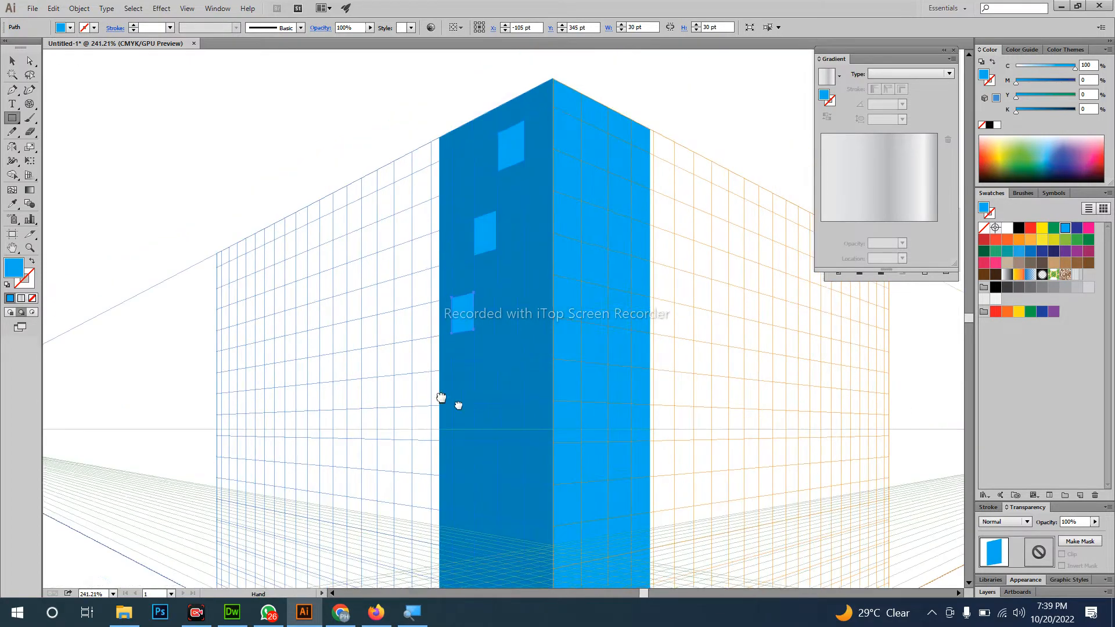
pyautogui.scroll(-1, 440, 398)
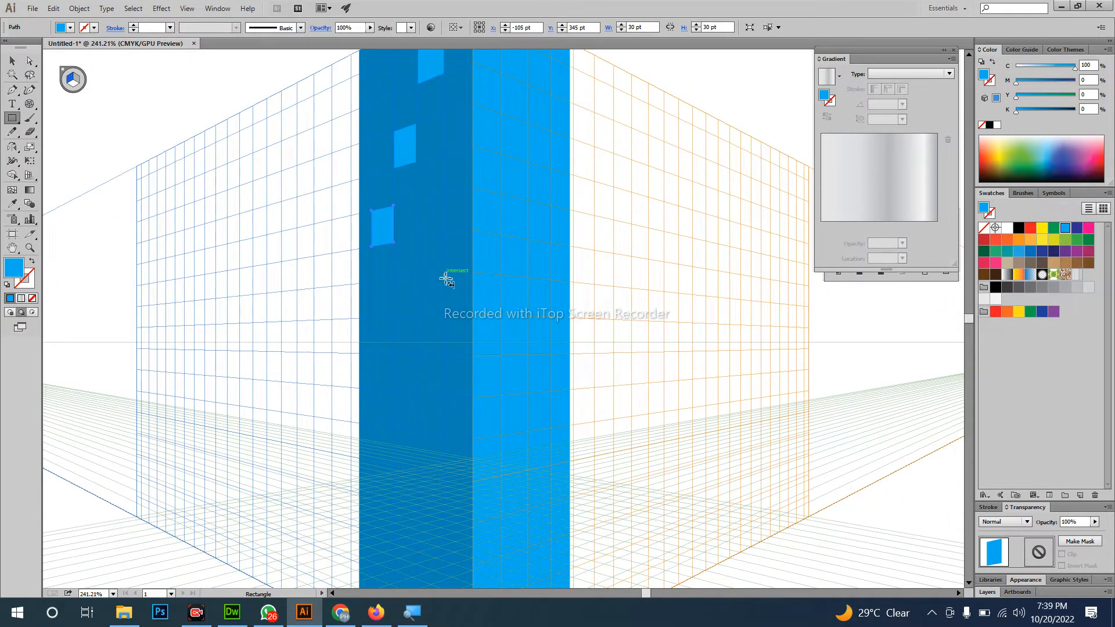
pyautogui.moveTo(445, 276); pyautogui.dragTo(418, 316)
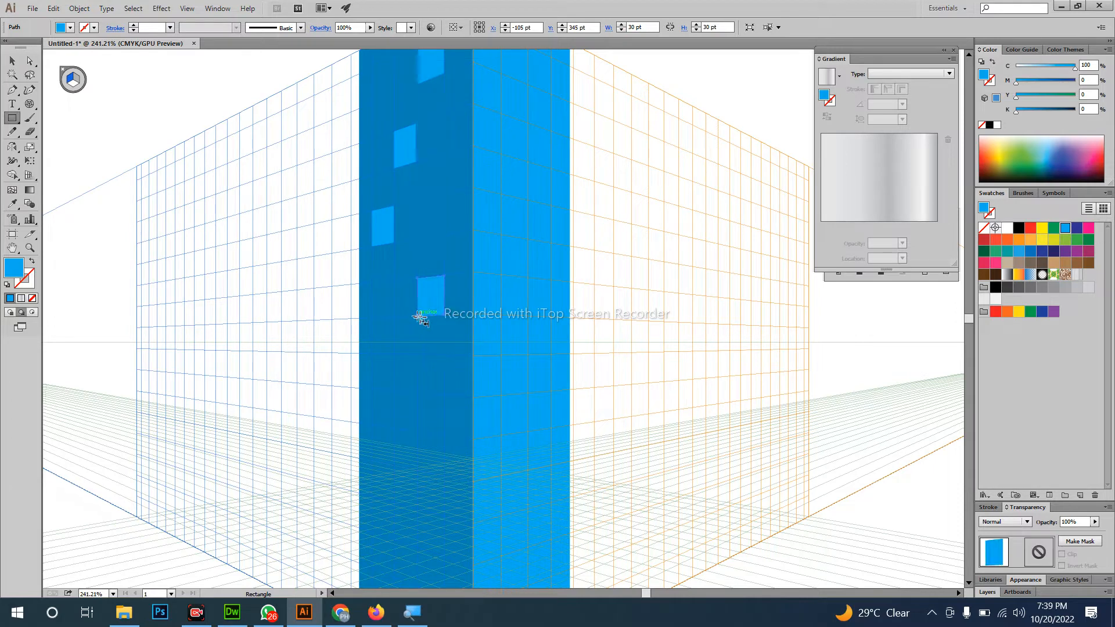
pyautogui.scroll(-1, 415, 373)
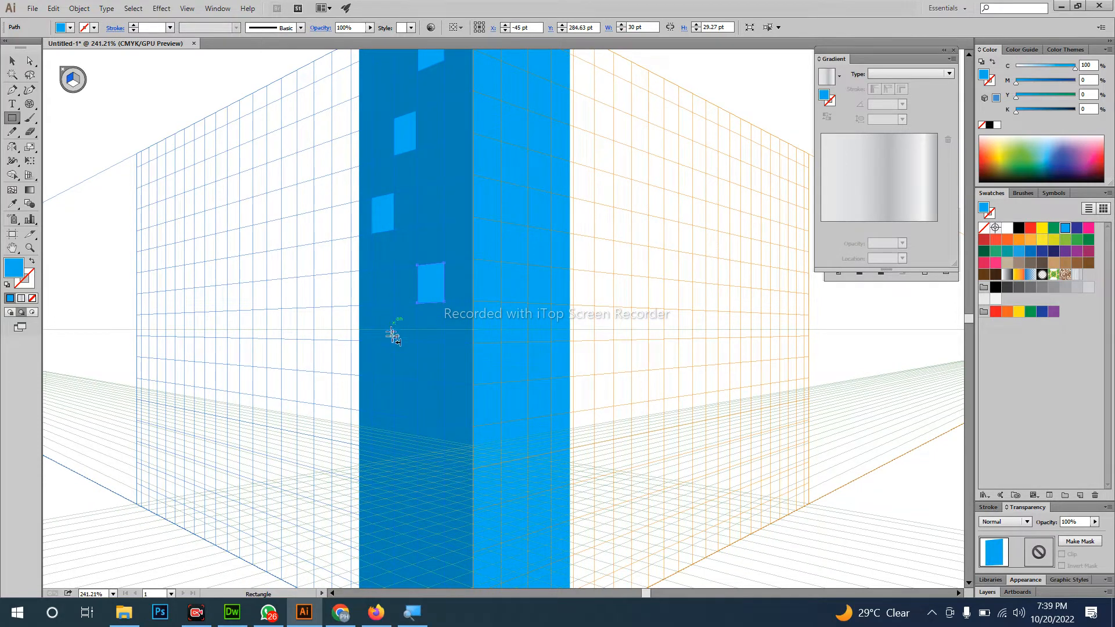
# Draw a bright blue window of 30 × 30 pt near the outer edge lower on the dark blue face, and hide the perspective grid.
pyautogui.moveTo(393, 342); pyautogui.dragTo(372, 378)
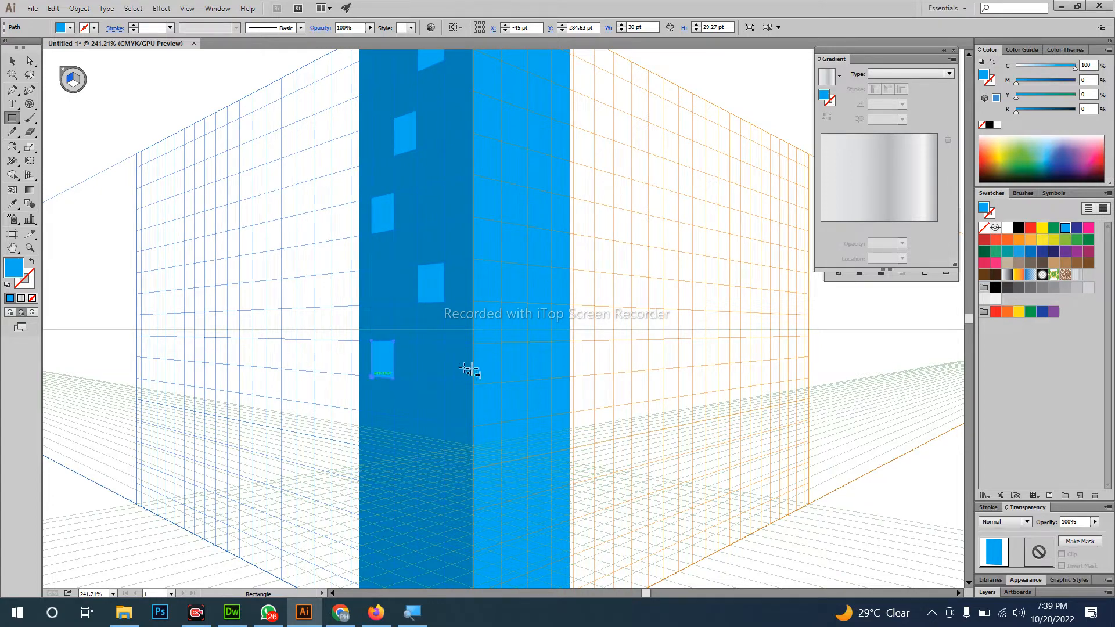
pyautogui.press('z')
pyautogui.moveTo(339, 337); pyautogui.dragTo(276, 285)
pyautogui.press('v')
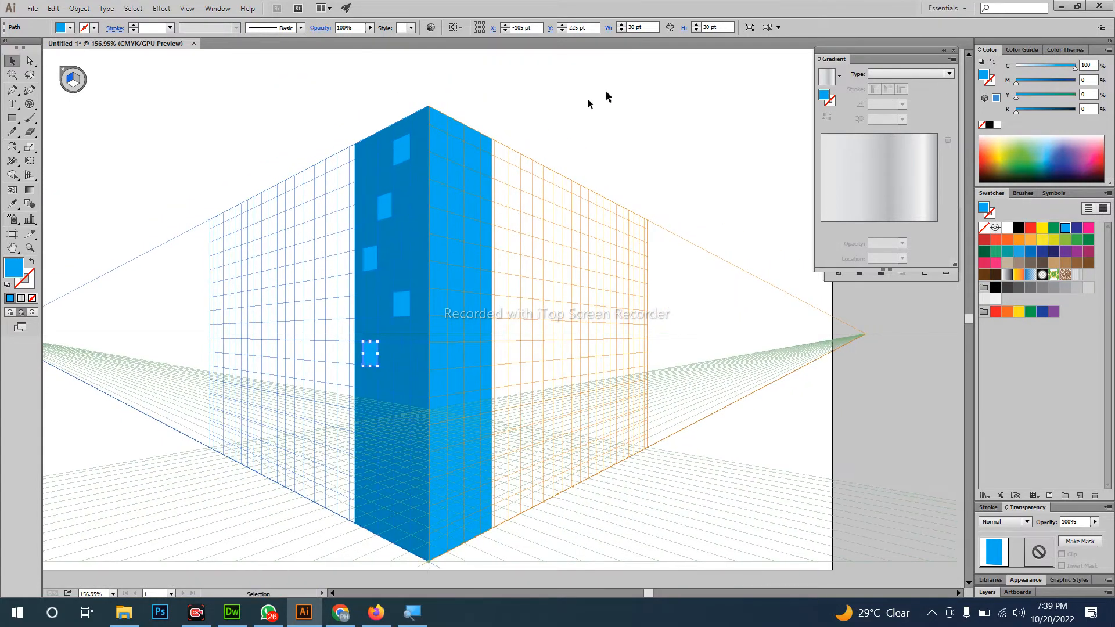
pyautogui.click(604, 96)
pyautogui.hotkey('ctrl', 'shift', 'i')
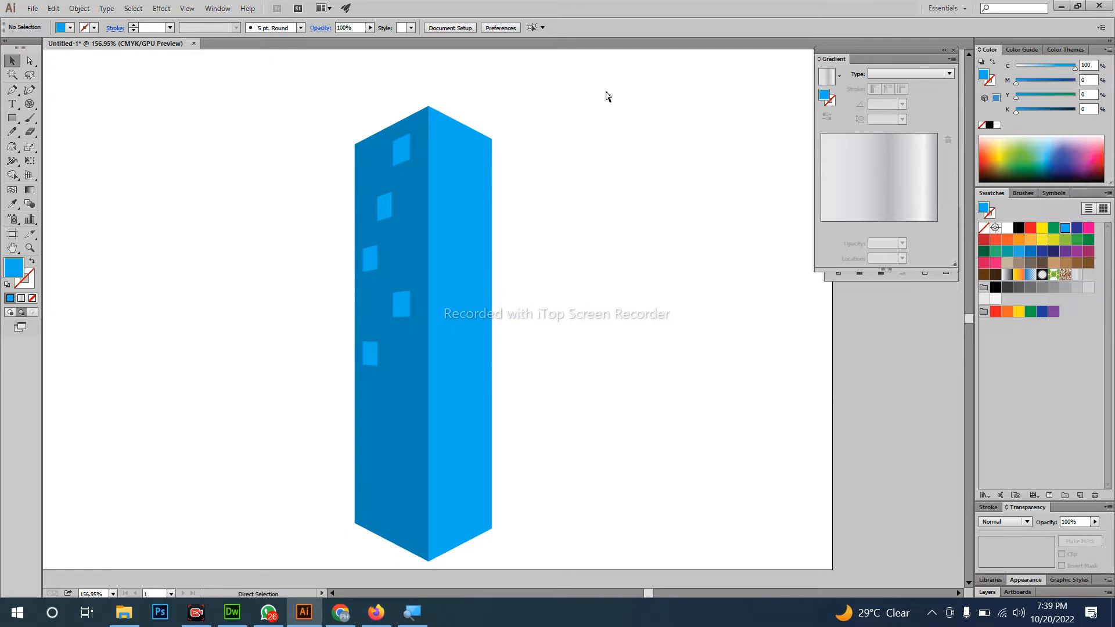
# Move the whole building off the artboard into the empty space left of it, and show the perspective grid again.
pyautogui.hotkey('ctrl', '0')
pyautogui.moveTo(433, 174); pyautogui.dragTo(567, 447)
pyautogui.moveTo(480, 366); pyautogui.dragTo(142, 365)
pyautogui.hotkey('ctrl', 'shift', 'i')
# Spread the left and right perspective planes far apart from the central edge and raise the horizontal plane.
pyautogui.press('z')
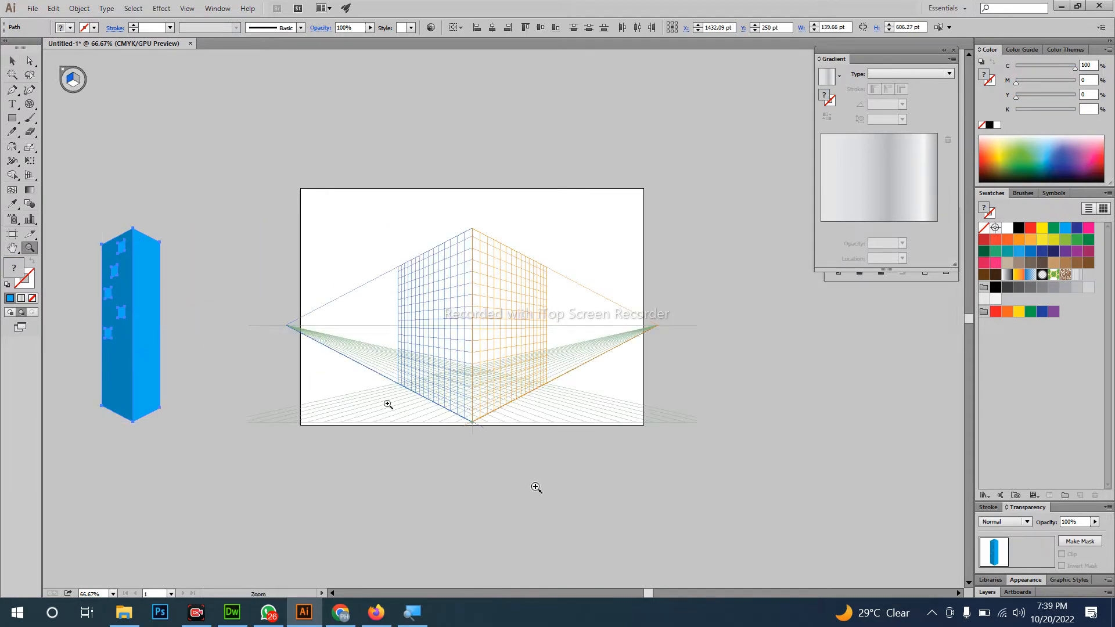
pyautogui.moveTo(491, 420); pyautogui.dragTo(580, 511)
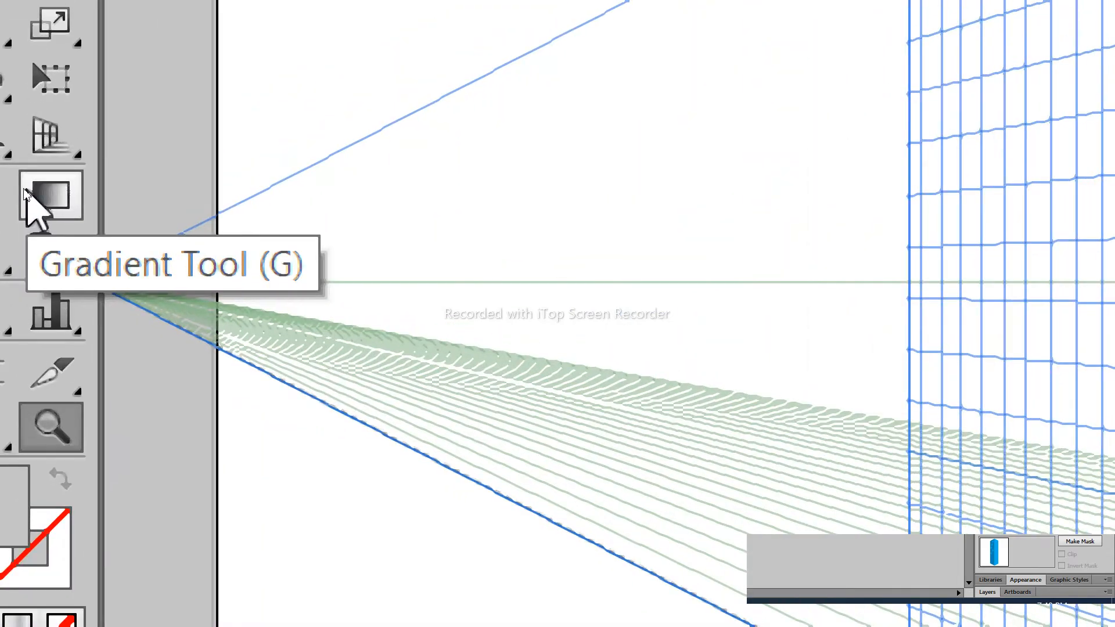
pyautogui.moveTo(51, 135); pyautogui.dragTo(235, 206)
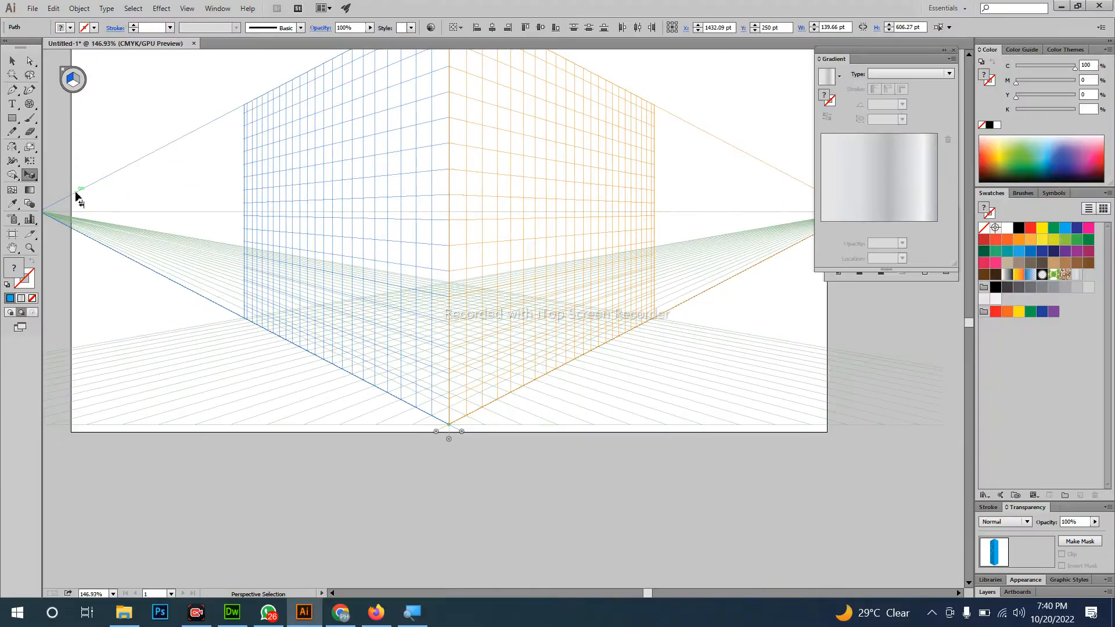
pyautogui.moveTo(465, 437); pyautogui.dragTo(186, 440)
pyautogui.moveTo(437, 436); pyautogui.dragTo(723, 441)
pyautogui.moveTo(449, 442); pyautogui.dragTo(459, 359)
pyautogui.moveTo(444, 313); pyautogui.dragTo(520, 399)
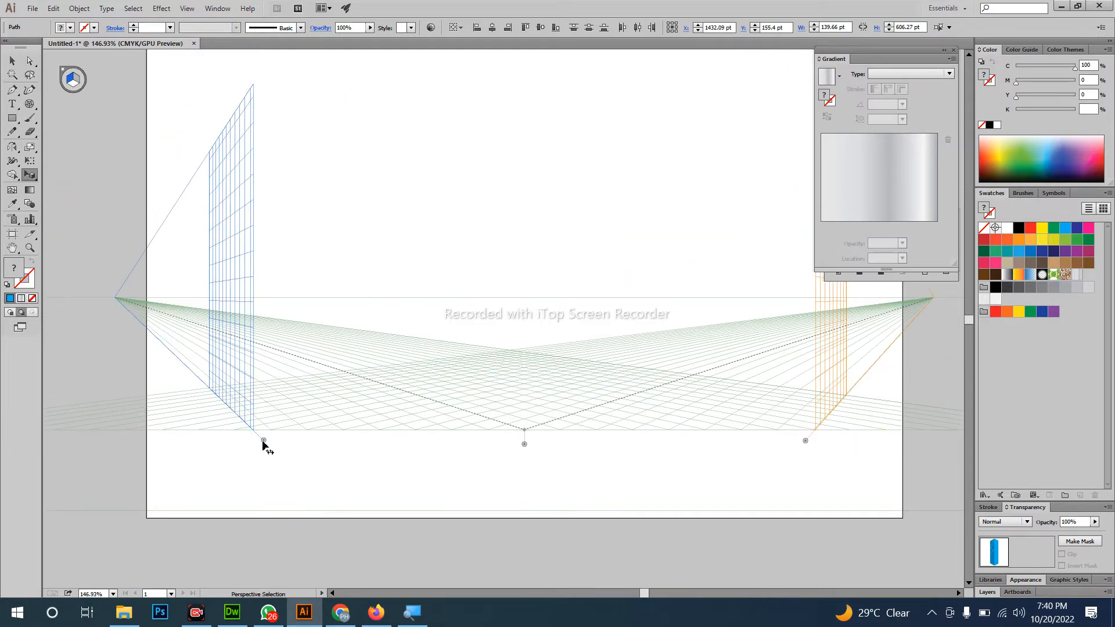
# Bring the left and right perspective planes back together at the center and lower the horizontal plane below the artboard.
pyautogui.moveTo(264, 446); pyautogui.dragTo(535, 445)
pyautogui.moveTo(805, 441); pyautogui.dragTo(517, 445)
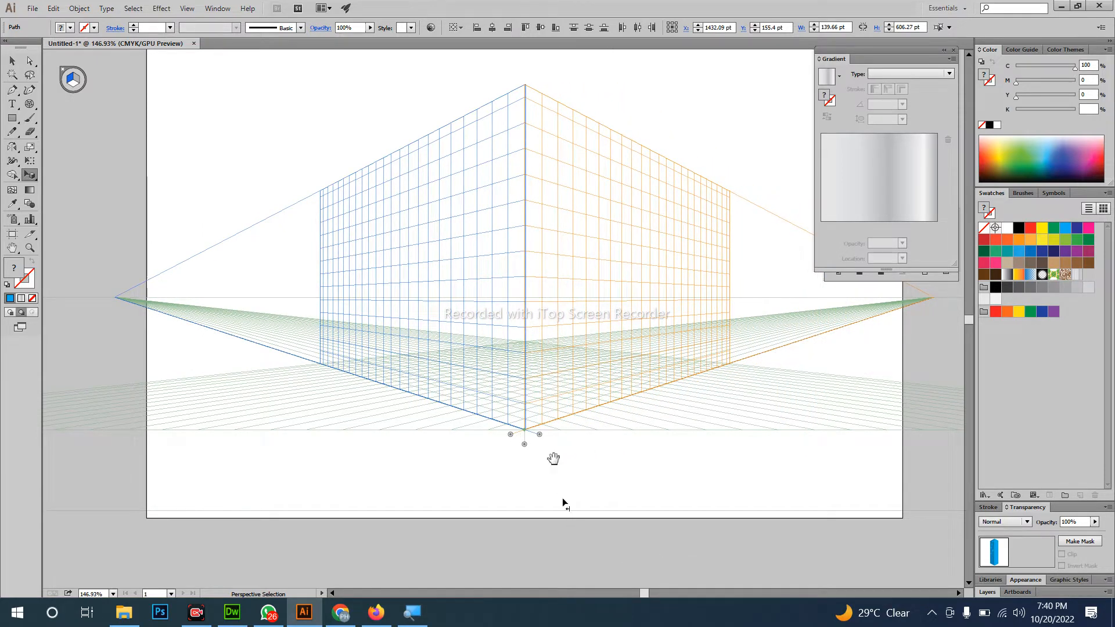
pyautogui.scroll(-3, 546, 406)
pyautogui.moveTo(523, 285); pyautogui.dragTo(520, 616)
pyautogui.press('z')
pyautogui.moveTo(446, 465); pyautogui.dragTo(347, 376)
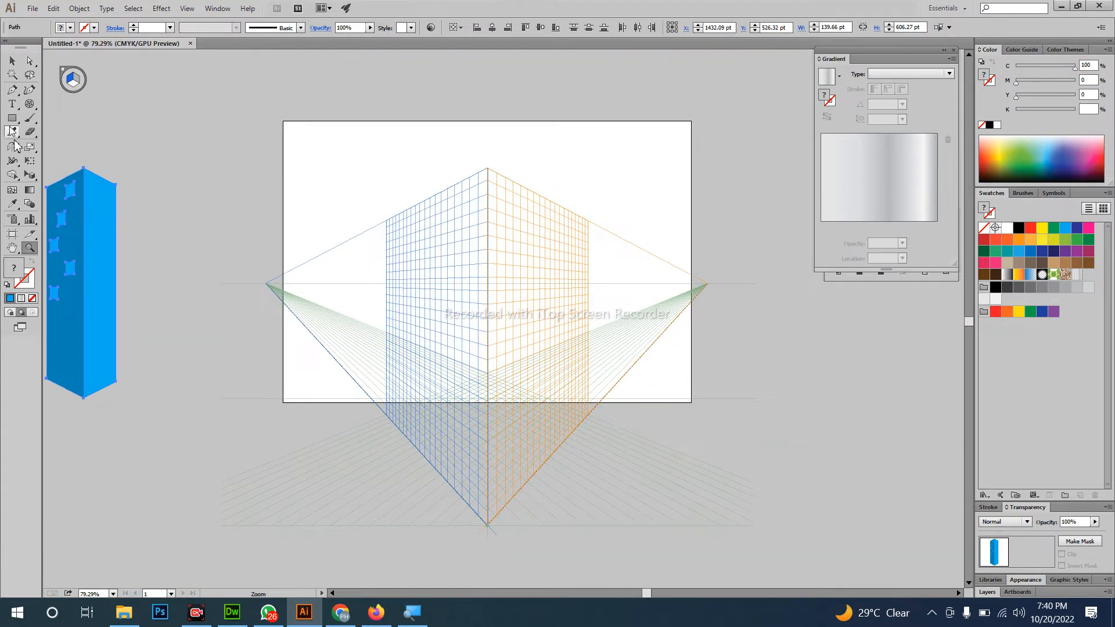
# Draw a ground rectangle about 17027 × 3504 pt on the horizontal plane from the front corner and fill it light grey (K 10%).
pyautogui.click(12, 118)
pyautogui.click(70, 90)
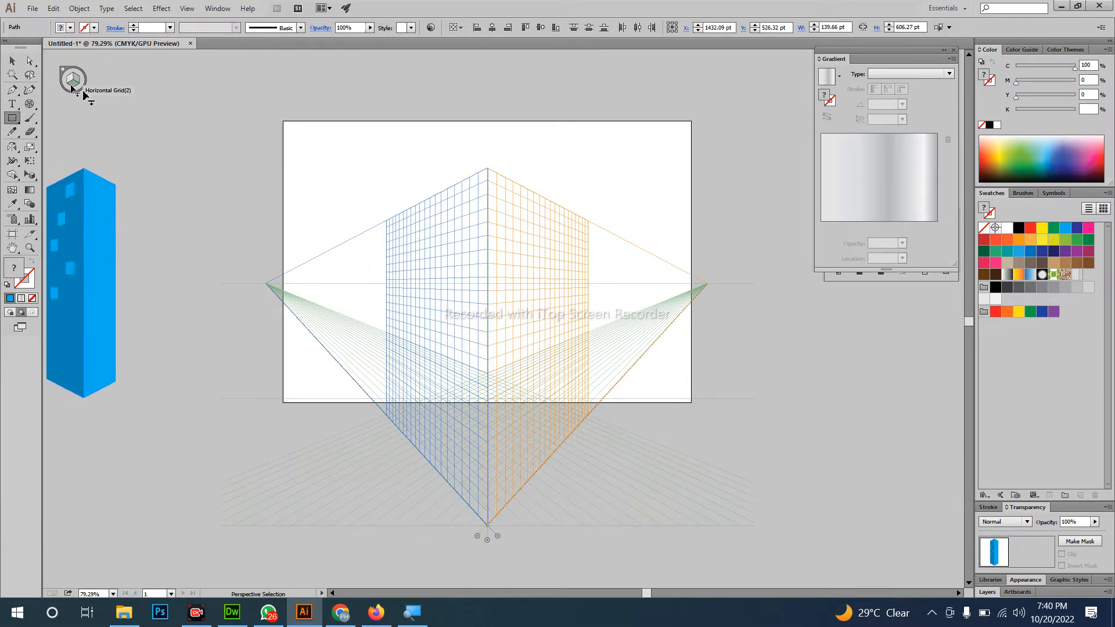
pyautogui.moveTo(487, 526)
pyautogui.mouseDown()
pyautogui.moveTo(349, 294)
pyautogui.moveTo(386, 294)
pyautogui.moveTo(350, 292)
pyautogui.mouseUp()
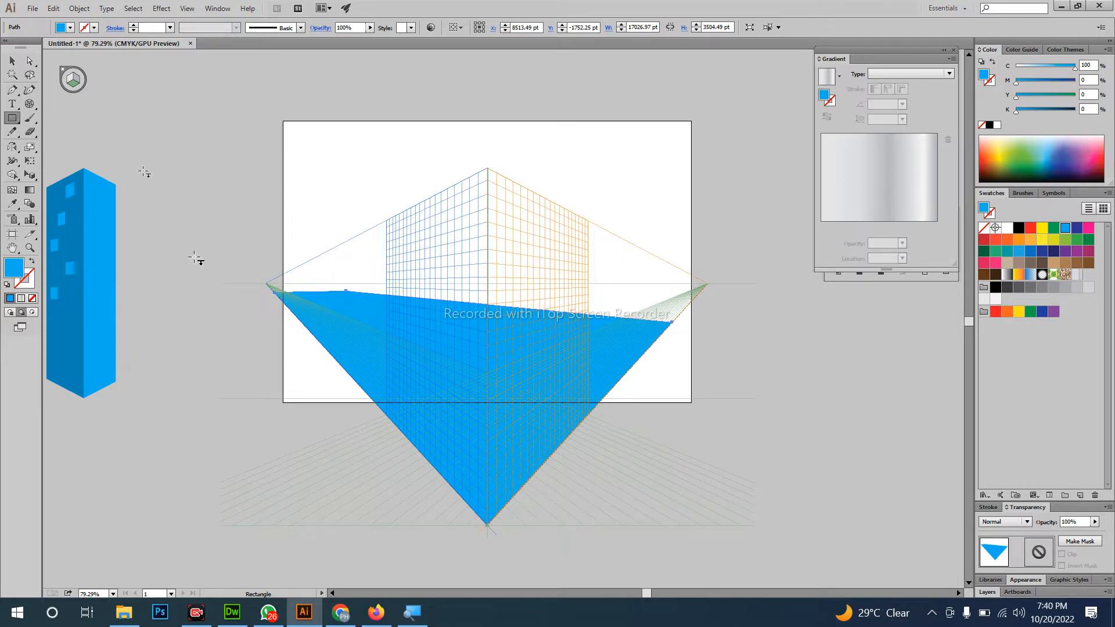
pyautogui.click(985, 300)
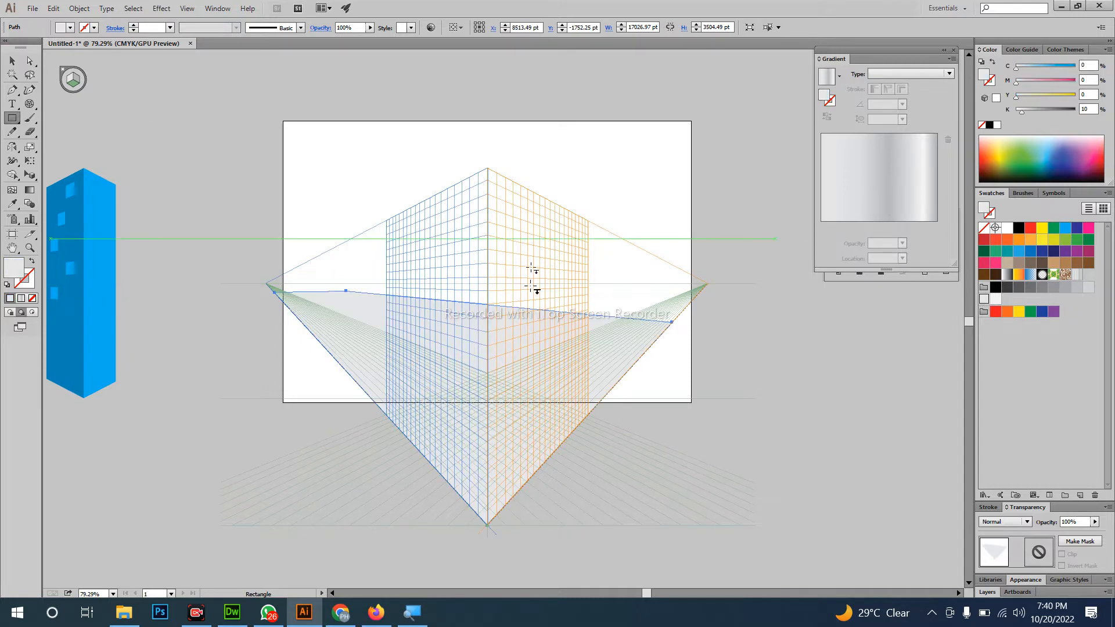
pyautogui.moveTo(491, 422); pyautogui.dragTo(456, 492)
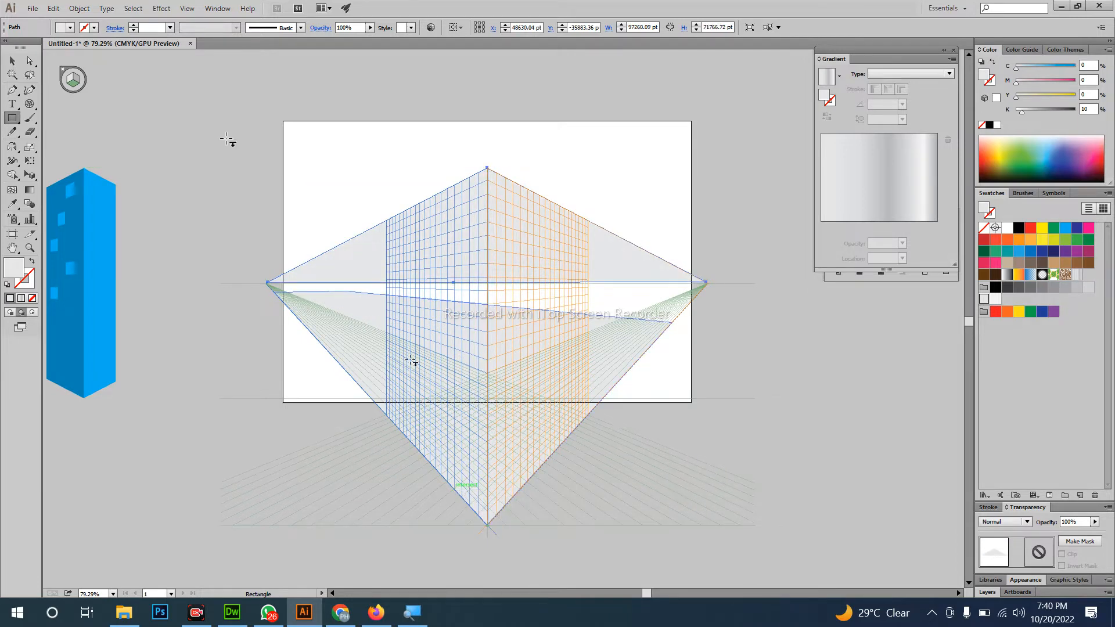
pyautogui.hotkey('ctrl', 'z')
# Draw a rectangle about 257 × 767 pt on the left plane from the central edge and fill it bright blue (C 100%).
pyautogui.click(69, 80)
pyautogui.hotkey('ctrl', 'z')
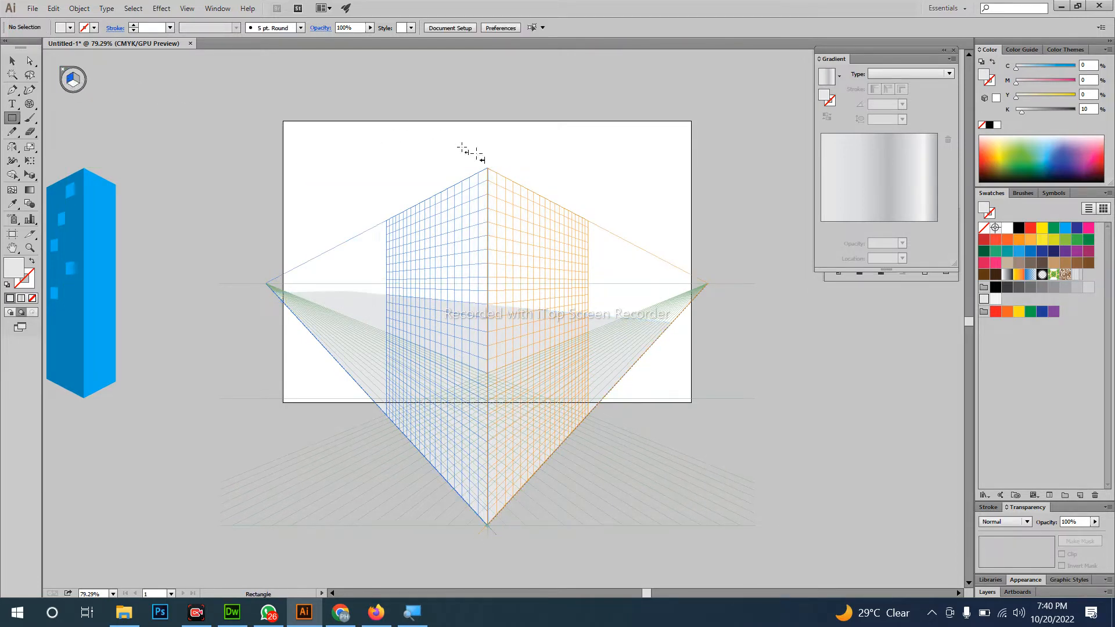
pyautogui.moveTo(483, 181); pyautogui.dragTo(427, 305)
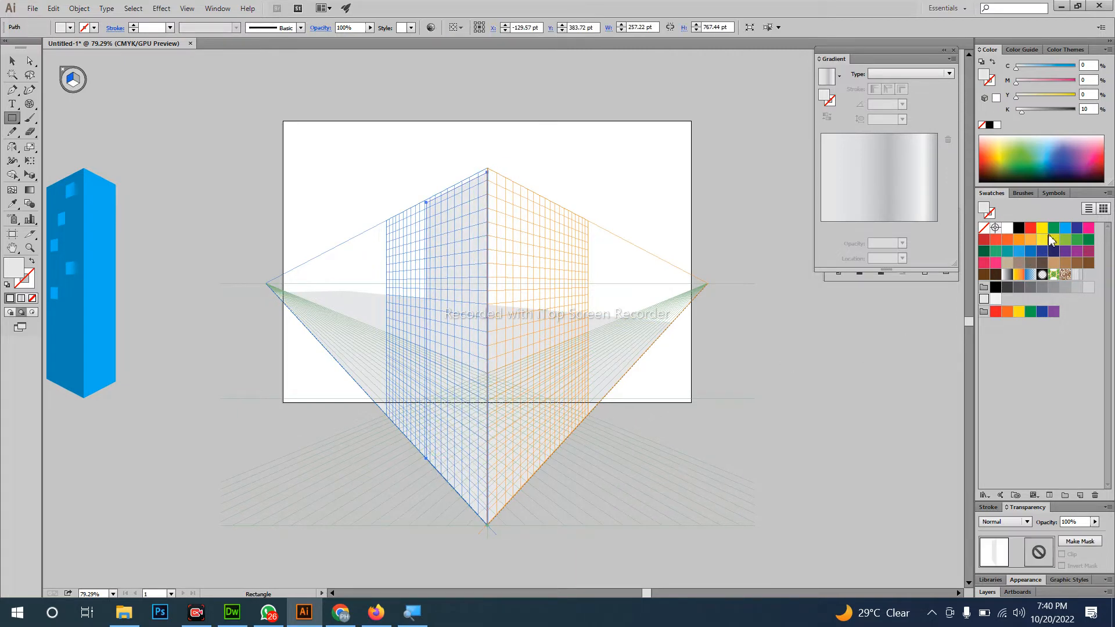
pyautogui.click(1065, 227)
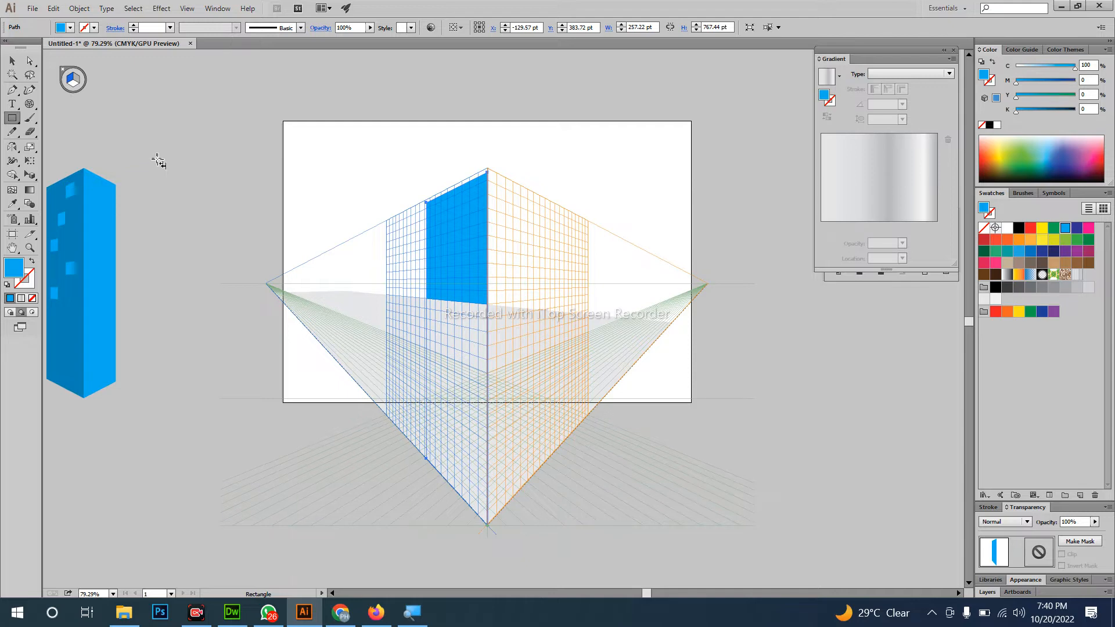
# Draw a rectangle about 169 × 767 pt on the right plane from the central edge and darken its blue fill to K 35%.
pyautogui.click(81, 83)
pyautogui.moveTo(489, 173); pyautogui.dragTo(531, 476)
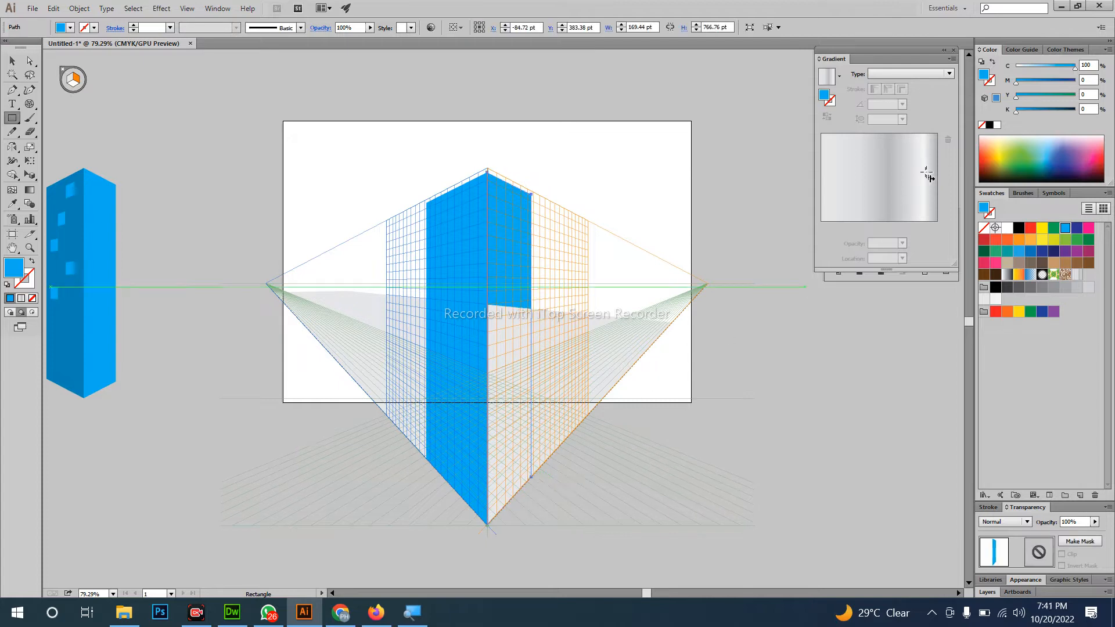
pyautogui.moveTo(1034, 107); pyautogui.dragTo(1036, 109)
pyautogui.press('v')
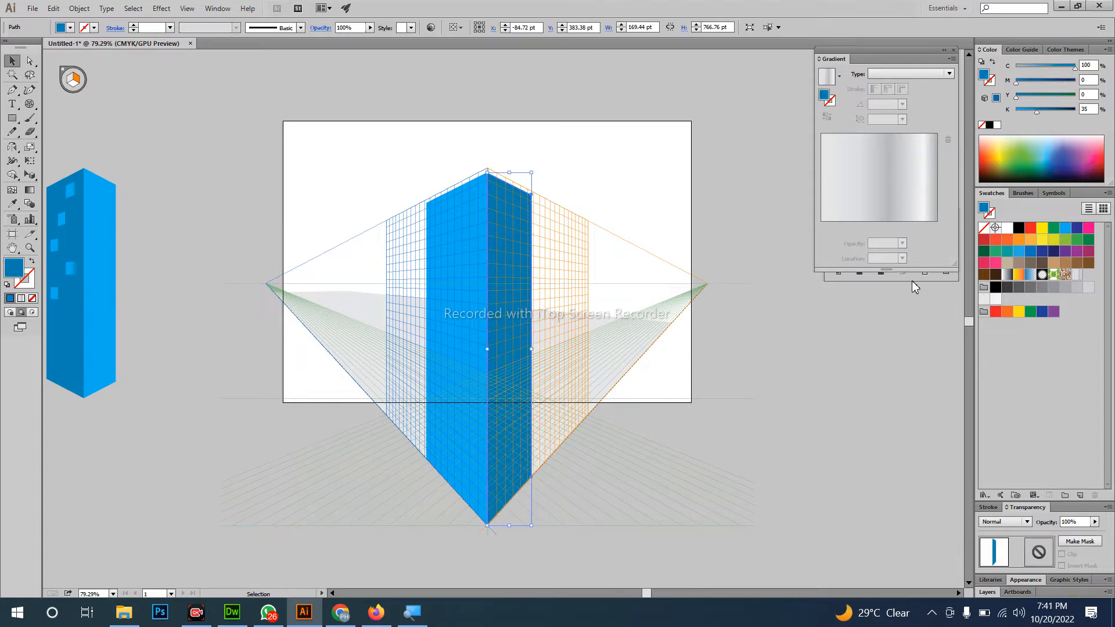
# Hide the perspective grid and deselect the new building's dark face.
pyautogui.hotkey('ctrl', 'shift', 'i')
pyautogui.click(630, 438)
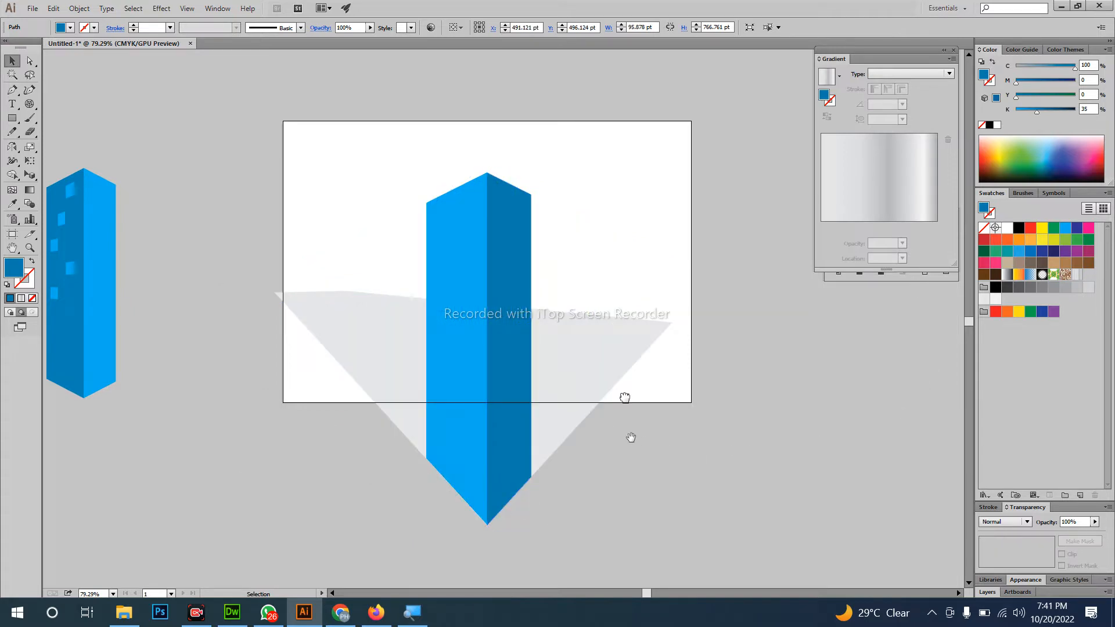
pyautogui.moveTo(630, 438); pyautogui.dragTo(624, 380)
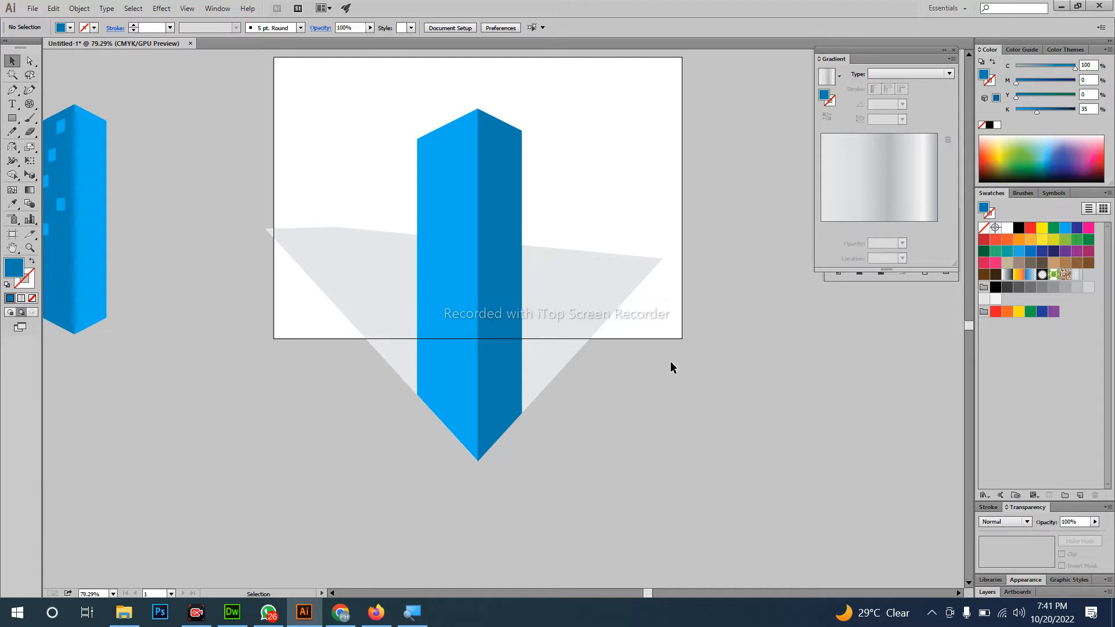
# Delete all artwork from the document and fit the empty artboard in view.
pyautogui.press('a')
pyautogui.press('v')
pyautogui.hotkey('ctrl', 'a')
pyautogui.press('Delete')
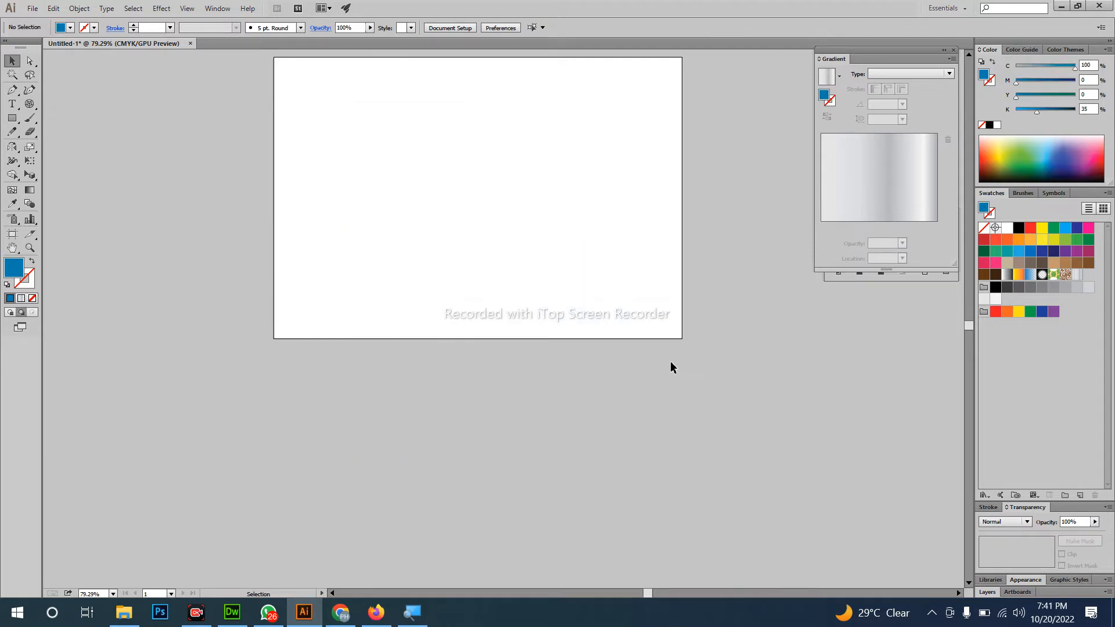
pyautogui.hotkey('ctrl', '0')
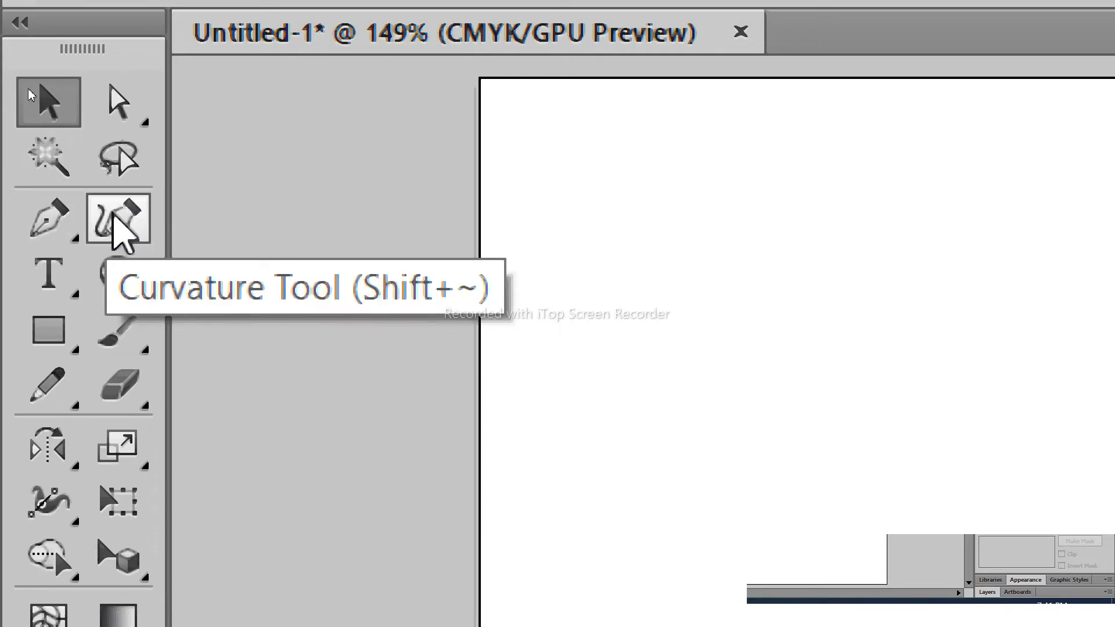
# Draw a closed blue shape with three humps and a rounded base, about 465 × 356 pt, using the Curvature tool.
pyautogui.click(114, 216)
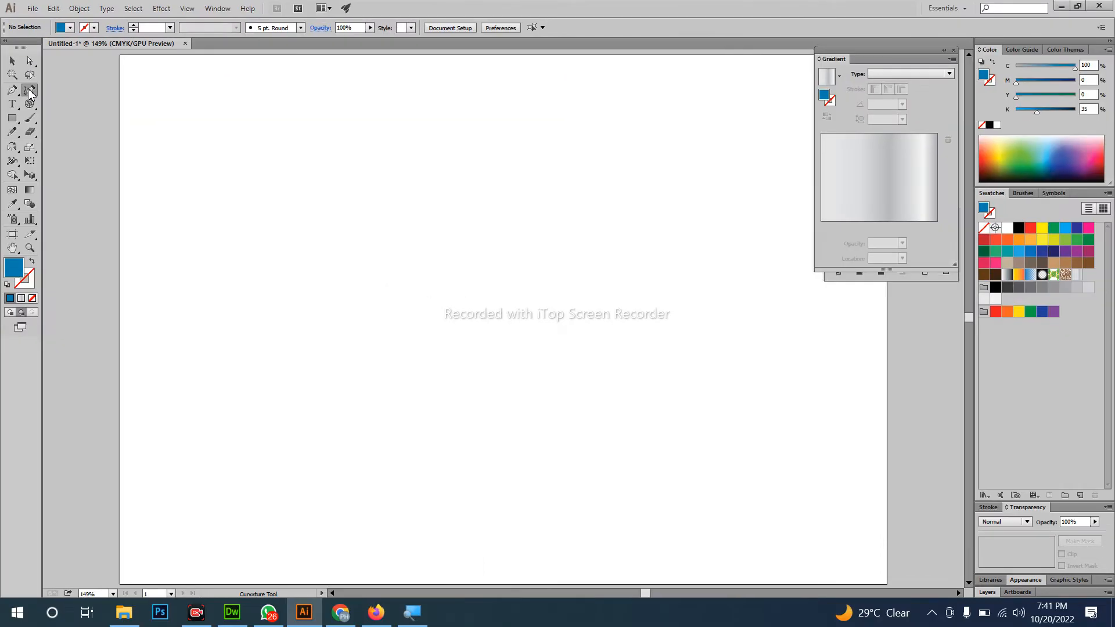
pyautogui.click(300, 316)
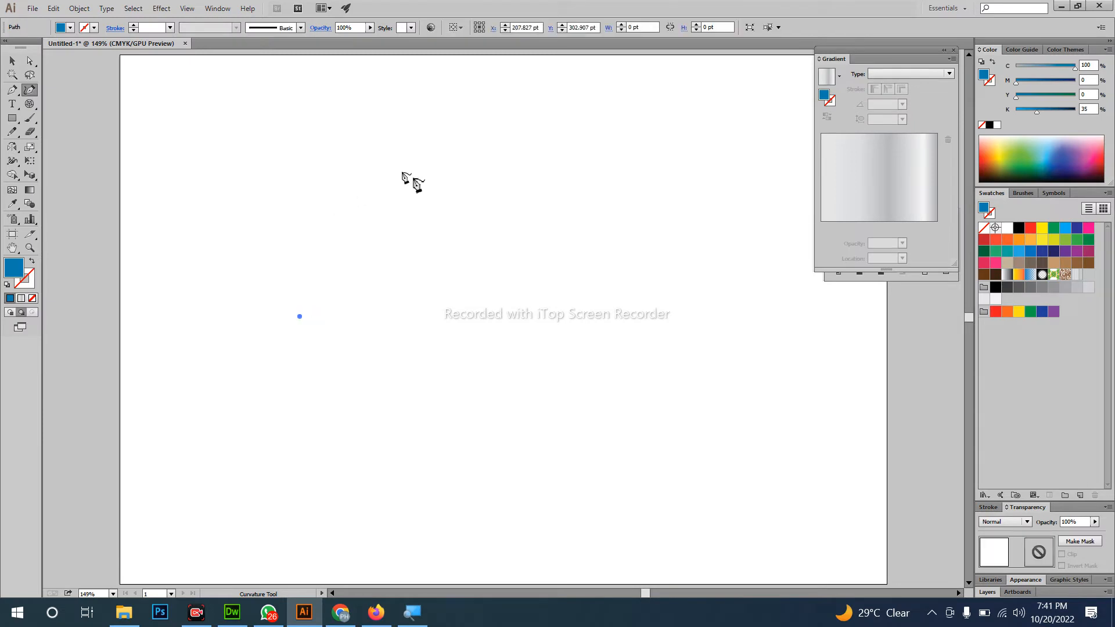
pyautogui.click(403, 187)
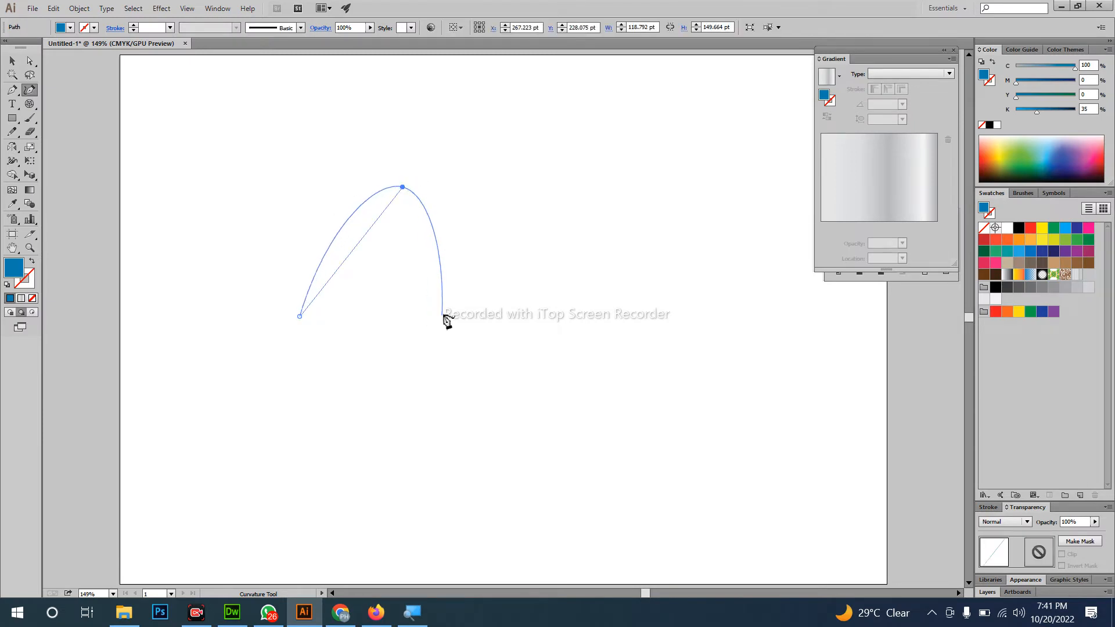
pyautogui.click(444, 314)
pyautogui.click(517, 192)
pyautogui.click(577, 292)
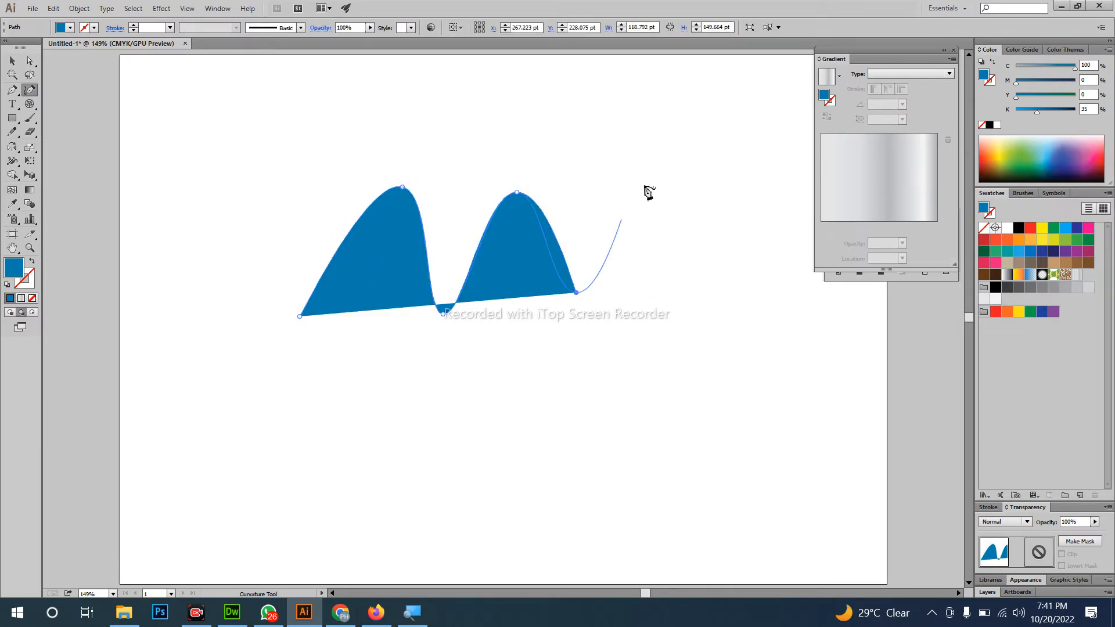
pyautogui.click(644, 185)
pyautogui.click(688, 387)
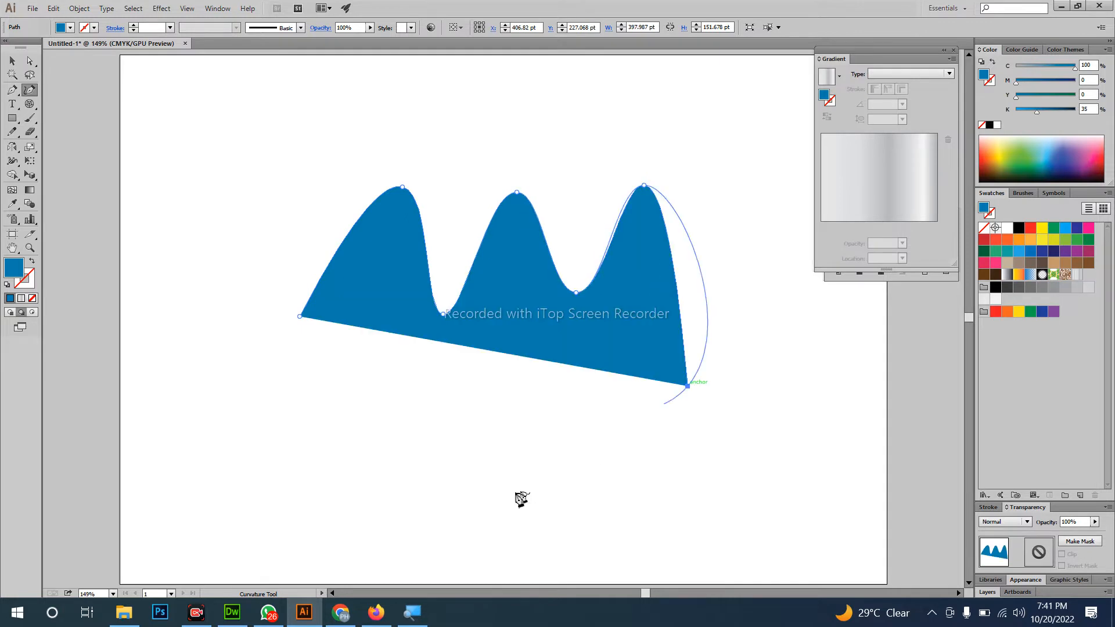
pyautogui.click(514, 493)
pyautogui.click(299, 317)
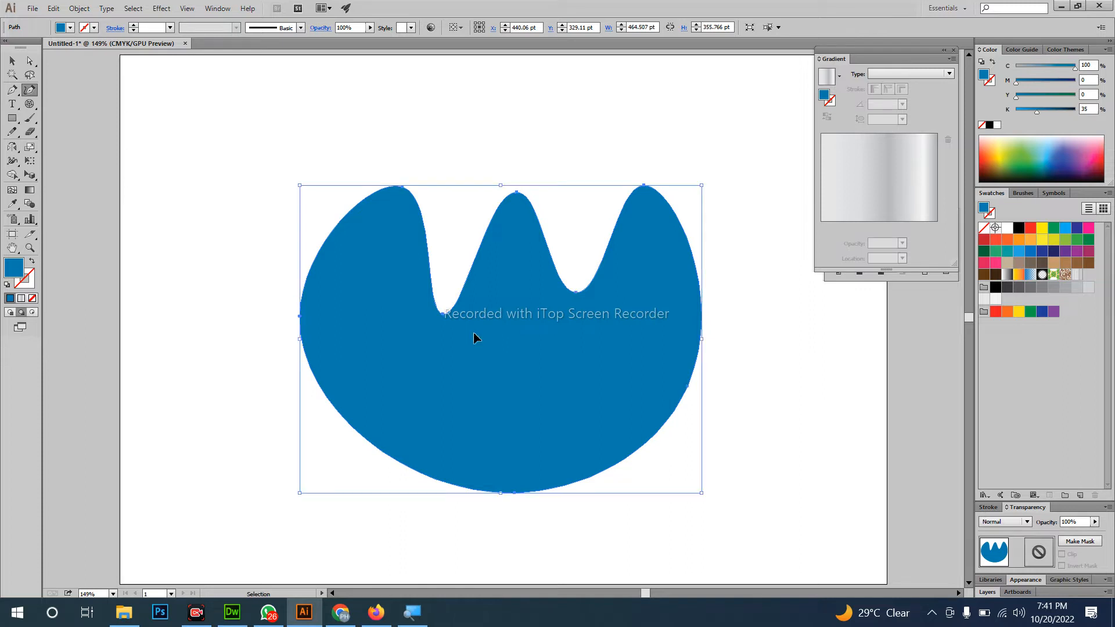
# Delete the bottom and lower-right anchor points of the three-humped shape, and remove the whole shape from the artboard.
pyautogui.press('Delete')
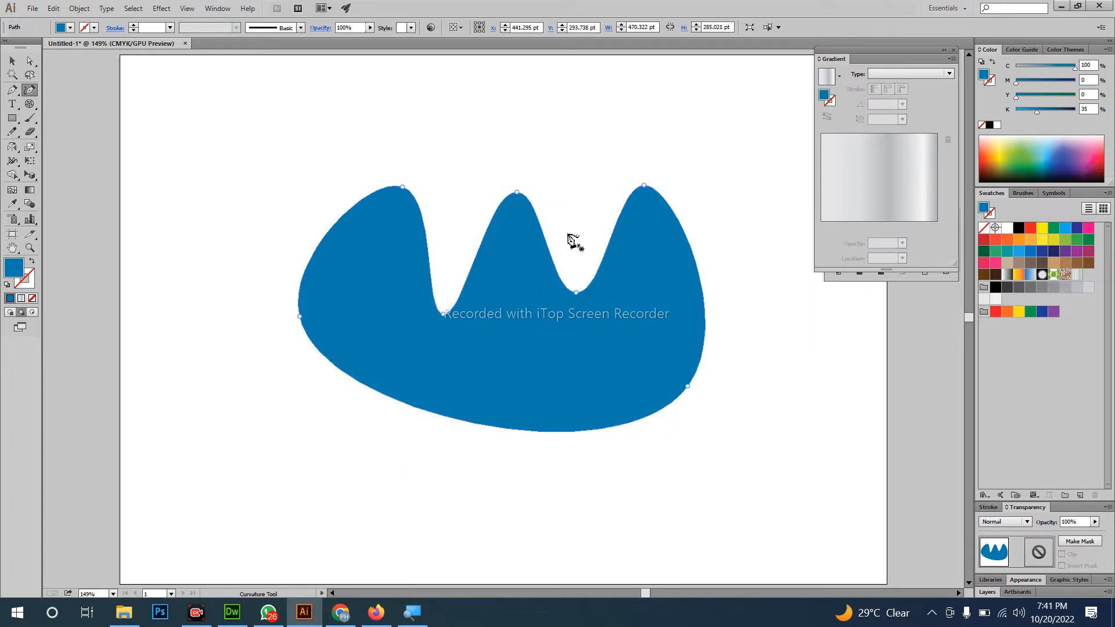
pyautogui.press('Delete')
pyautogui.press('v')
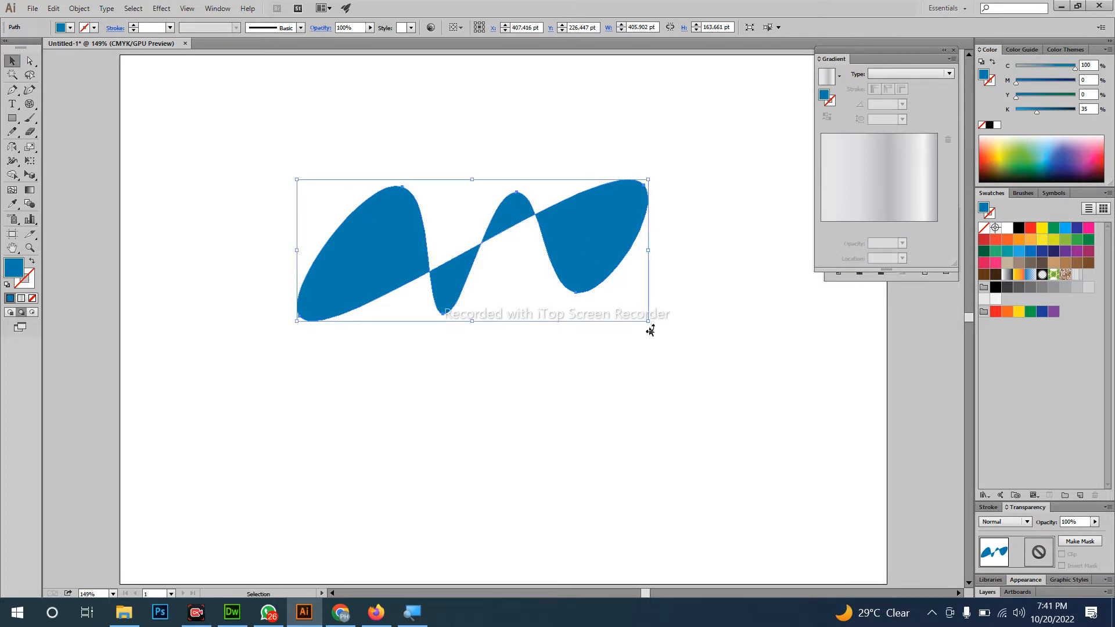
pyautogui.click(642, 375)
pyautogui.click(580, 221)
pyautogui.press('Delete')
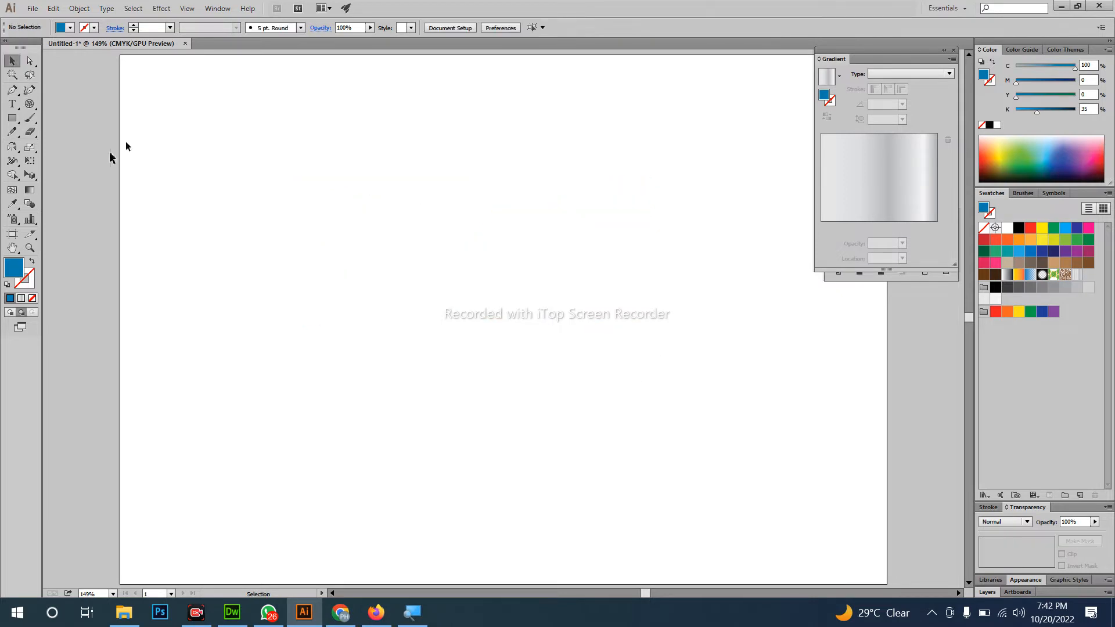
# Draw a closed freeform blue shape with two upper humps and a long lower lobe past the artboard's lower edge, using the Curvature tool.
pyautogui.click(408, 137)
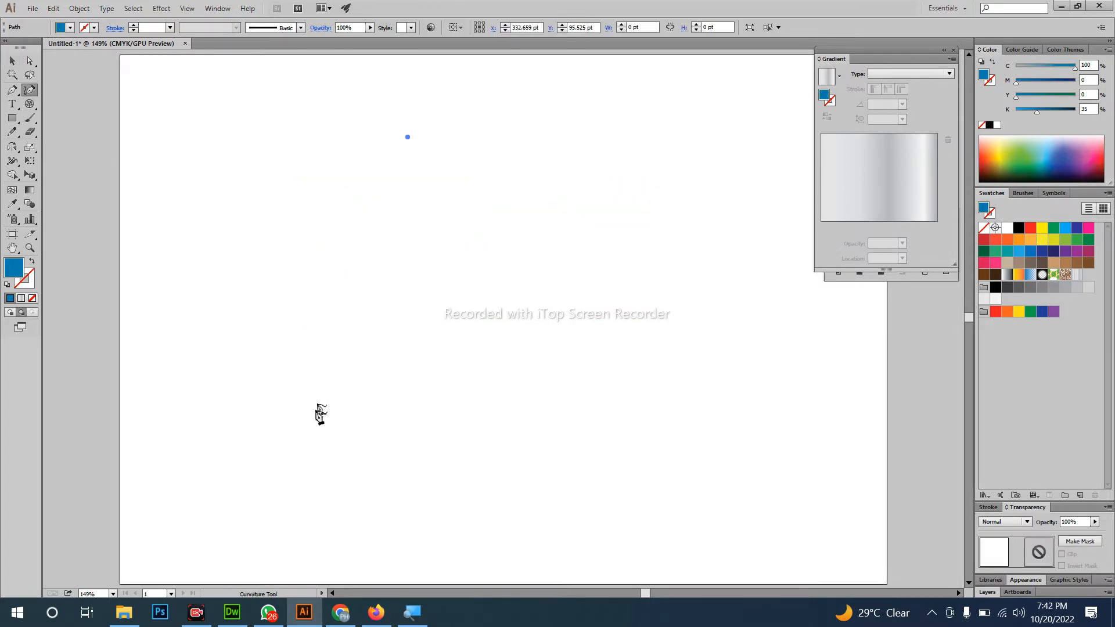
pyautogui.click(315, 411)
pyautogui.click(486, 400)
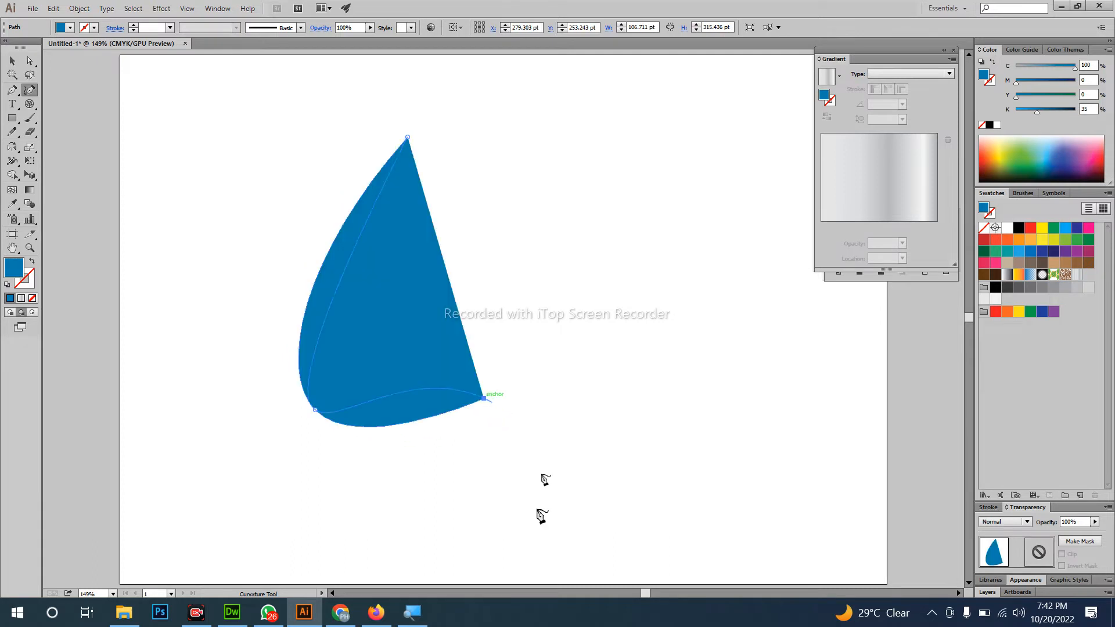
pyautogui.click(489, 543)
pyautogui.moveTo(460, 396); pyautogui.dragTo(372, 151)
pyautogui.click(586, 468)
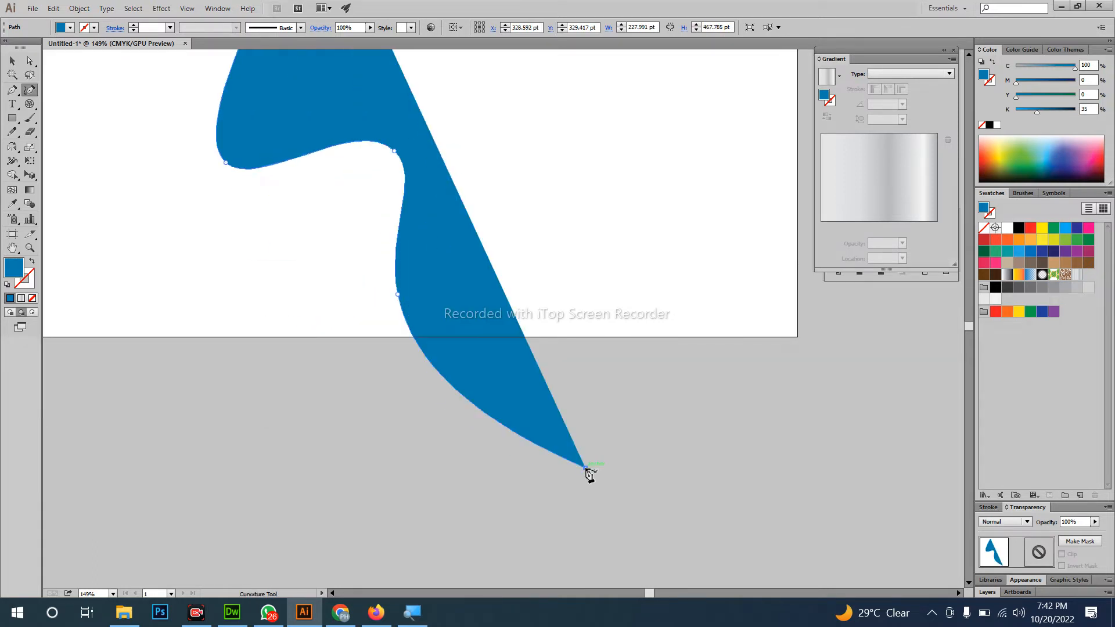
pyautogui.click(625, 230)
pyautogui.moveTo(612, 267); pyautogui.dragTo(661, 570)
pyautogui.click(693, 164)
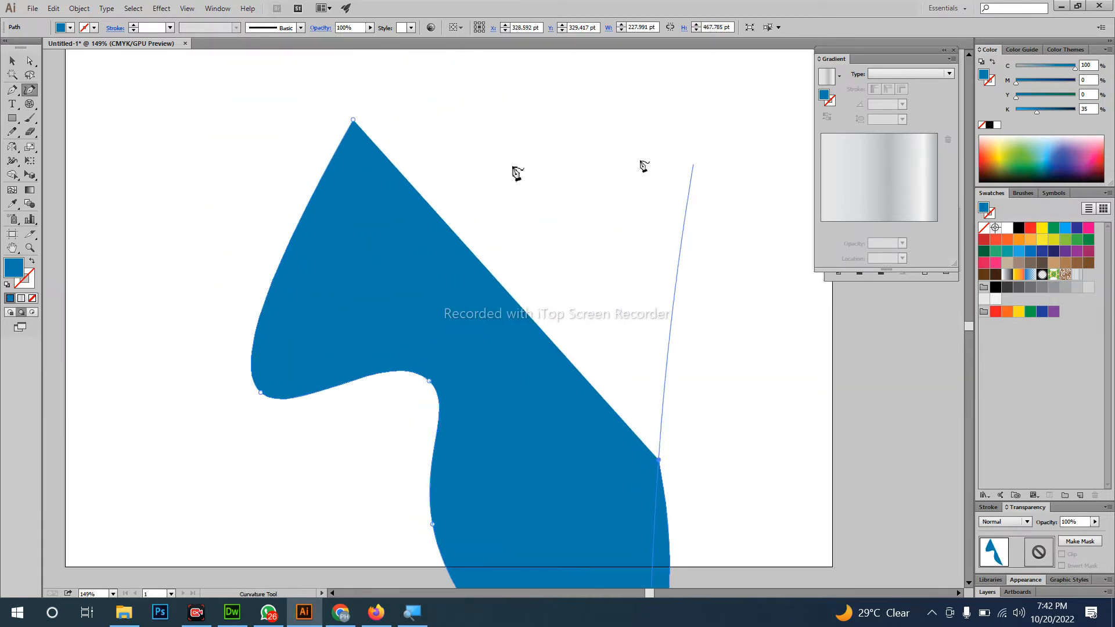
pyautogui.click(462, 255)
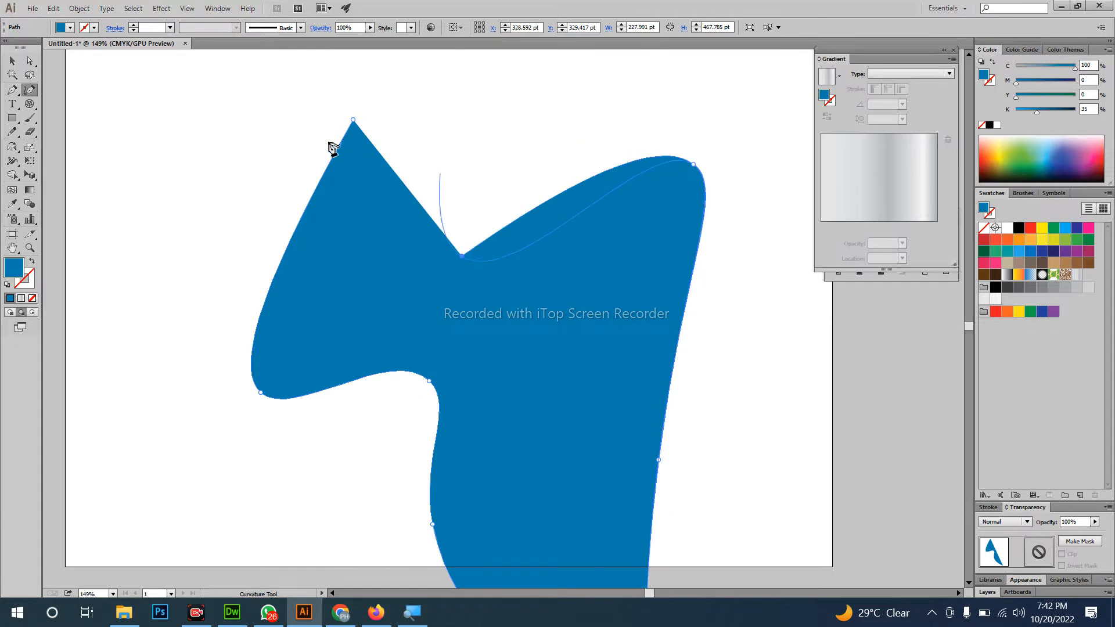
pyautogui.click(354, 119)
pyautogui.press('v')
pyautogui.moveTo(421, 276); pyautogui.dragTo(393, 229)
pyautogui.click(246, 403)
pyautogui.moveTo(285, 353); pyautogui.dragTo(297, 345)
pyautogui.moveTo(352, 356); pyautogui.dragTo(260, 326)
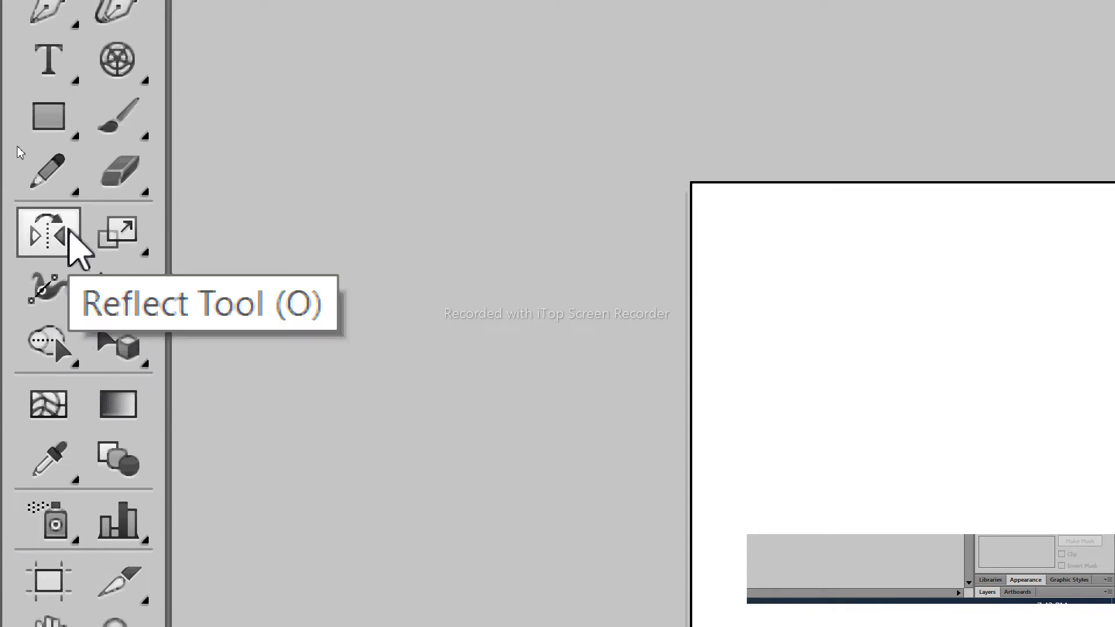
# Examine the Free Transform, perspective, Shape Builder and Blend tools and the variants grouped with them.
pyautogui.click(55, 278)
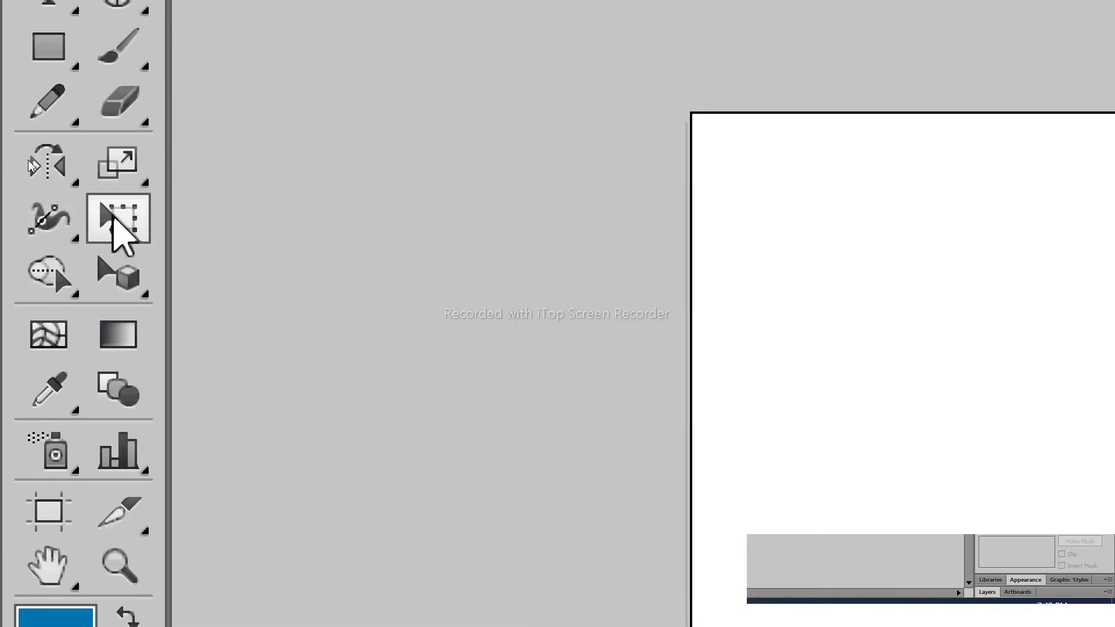
pyautogui.click(116, 221)
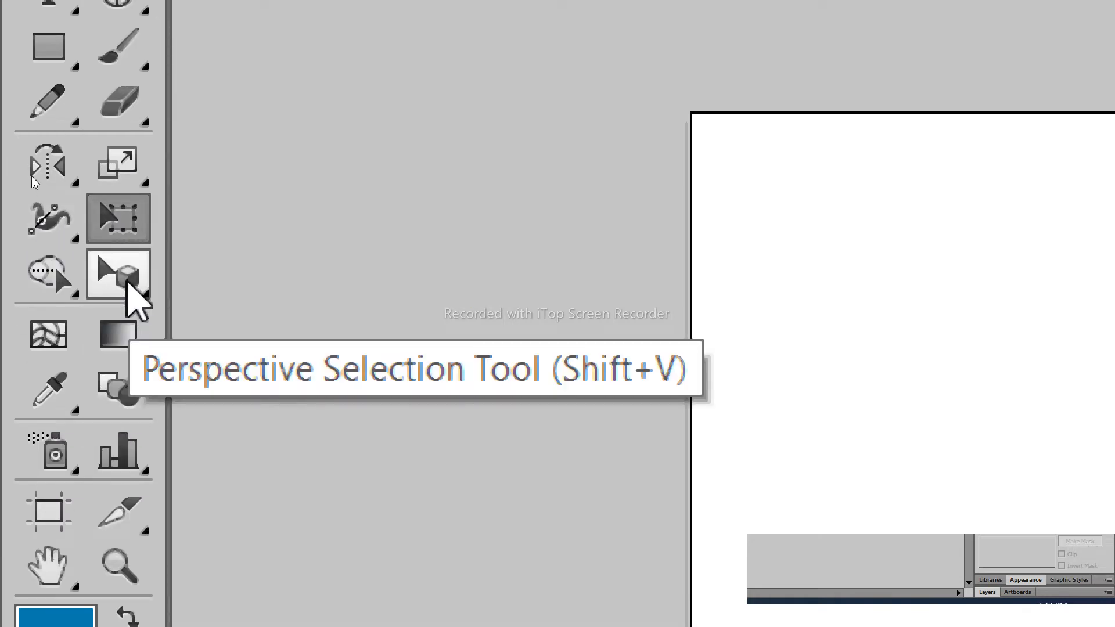
pyautogui.click(125, 278)
pyautogui.click(215, 270)
pyautogui.click(47, 273)
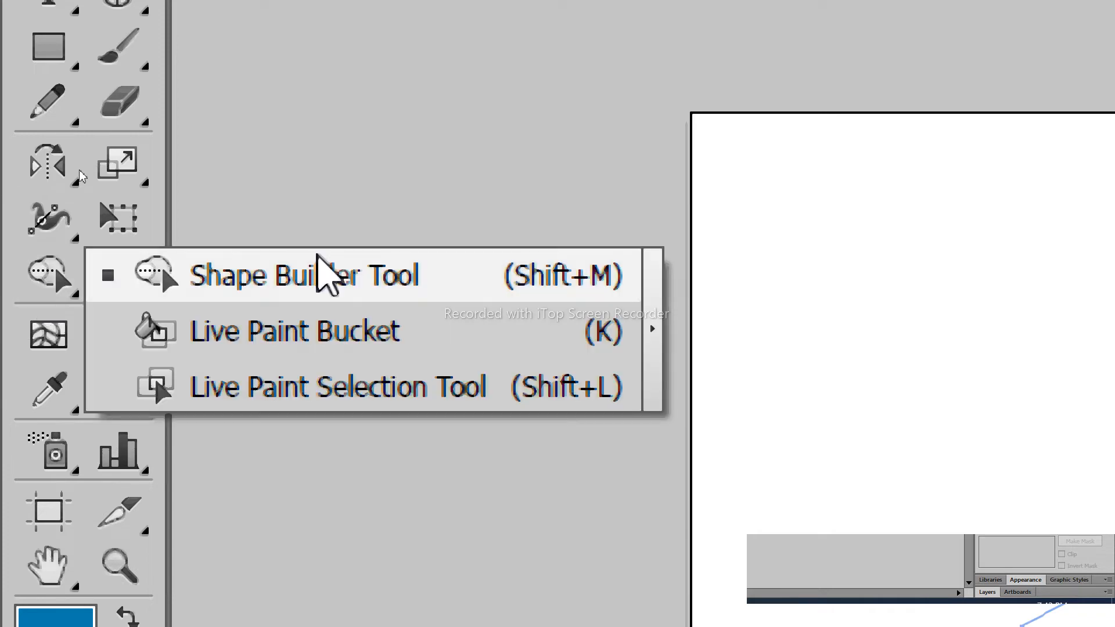
pyautogui.click(47, 274)
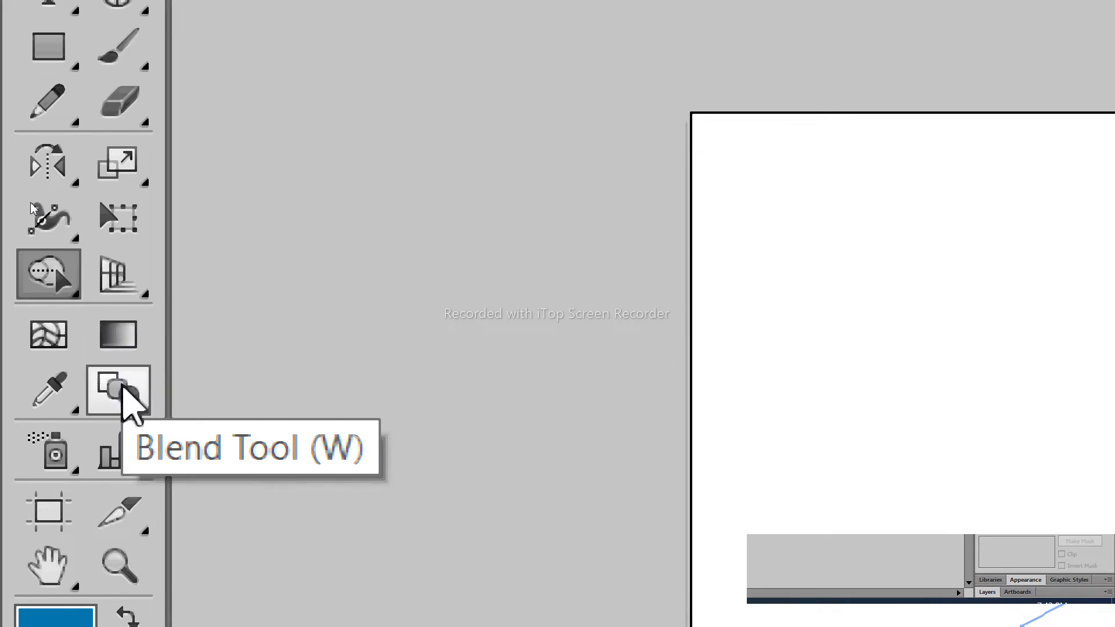
pyautogui.click(129, 405)
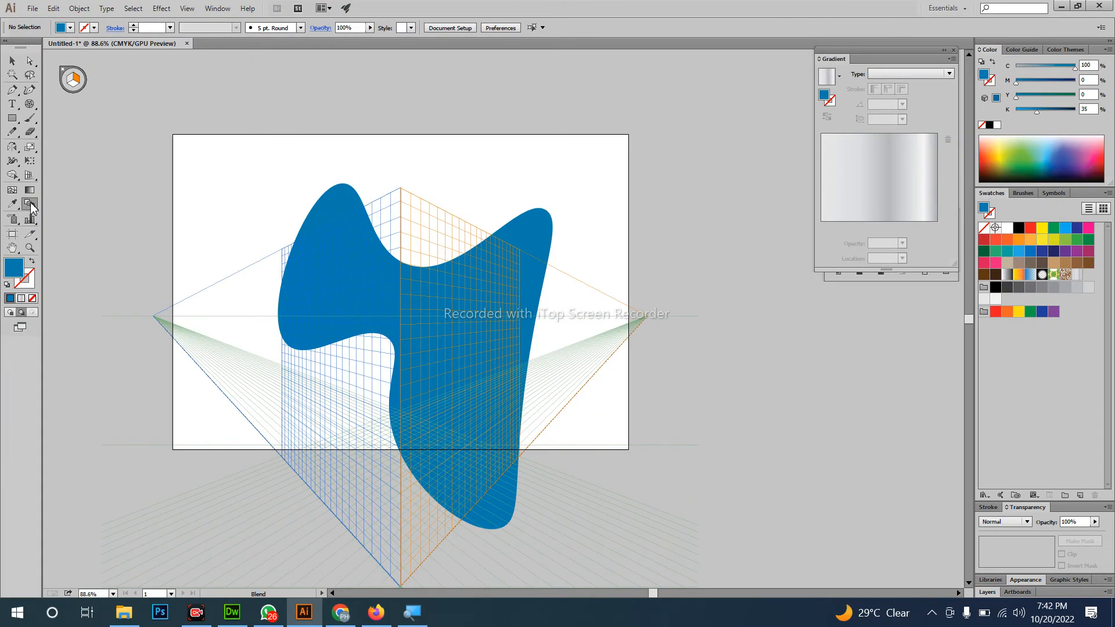
# Delete the freeform blue shape, hide the perspective grid and fit the empty artboard in view.
pyautogui.press('Delete')
pyautogui.hotkey('ctrl', 'shift', 'i')
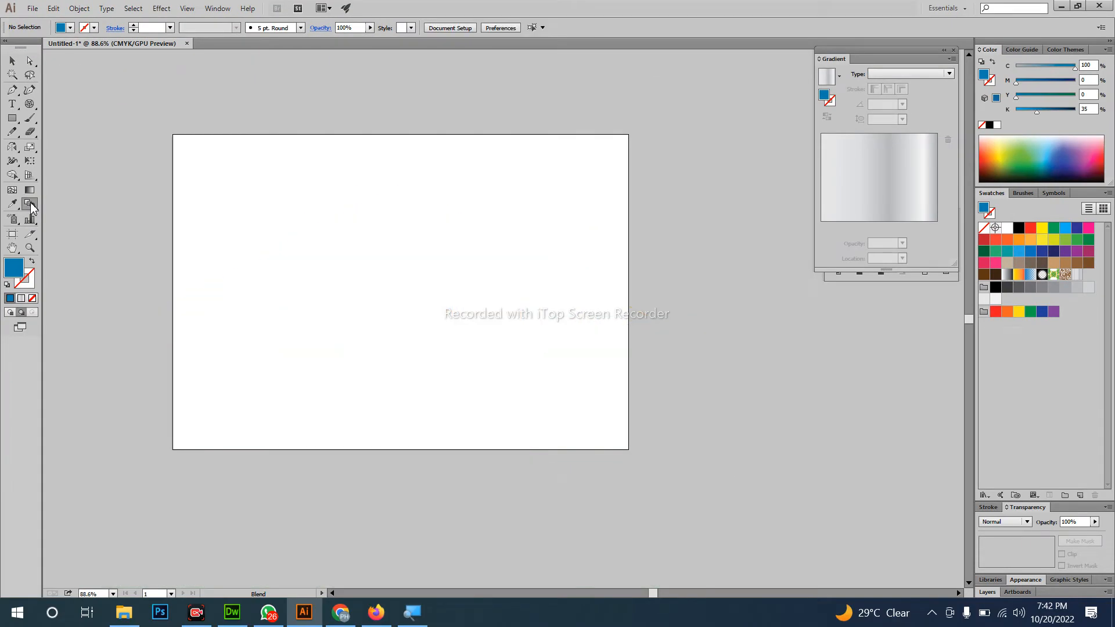
pyautogui.hotkey('ctrl', '0')
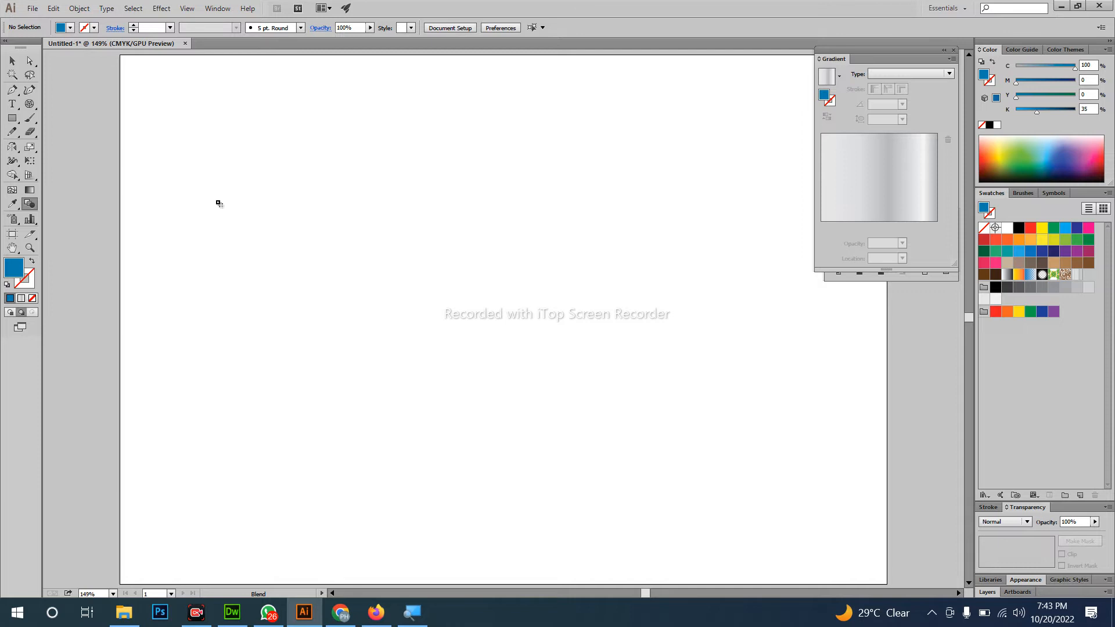
# Draw a circle about 119 pt wide near the artboard's upper-left corner and fill it red.
pyautogui.click(12, 118)
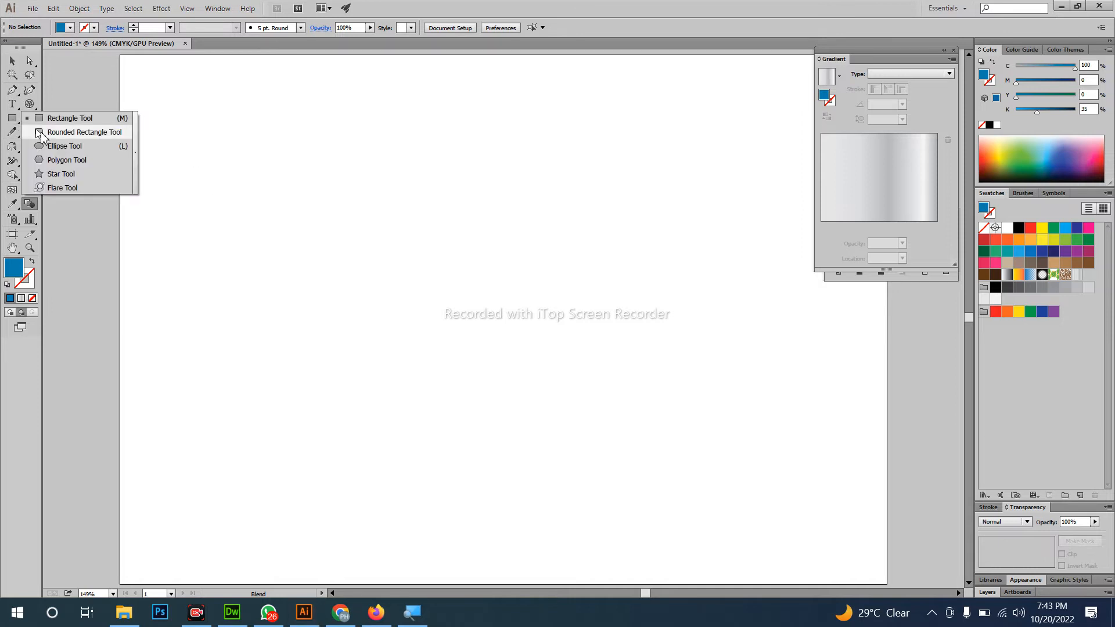
pyautogui.click(48, 146)
pyautogui.moveTo(187, 110)
pyautogui.mouseDown()
pyautogui.moveTo(304, 227)
pyautogui.moveTo(290, 214)
pyautogui.mouseUp()
pyautogui.click(1029, 228)
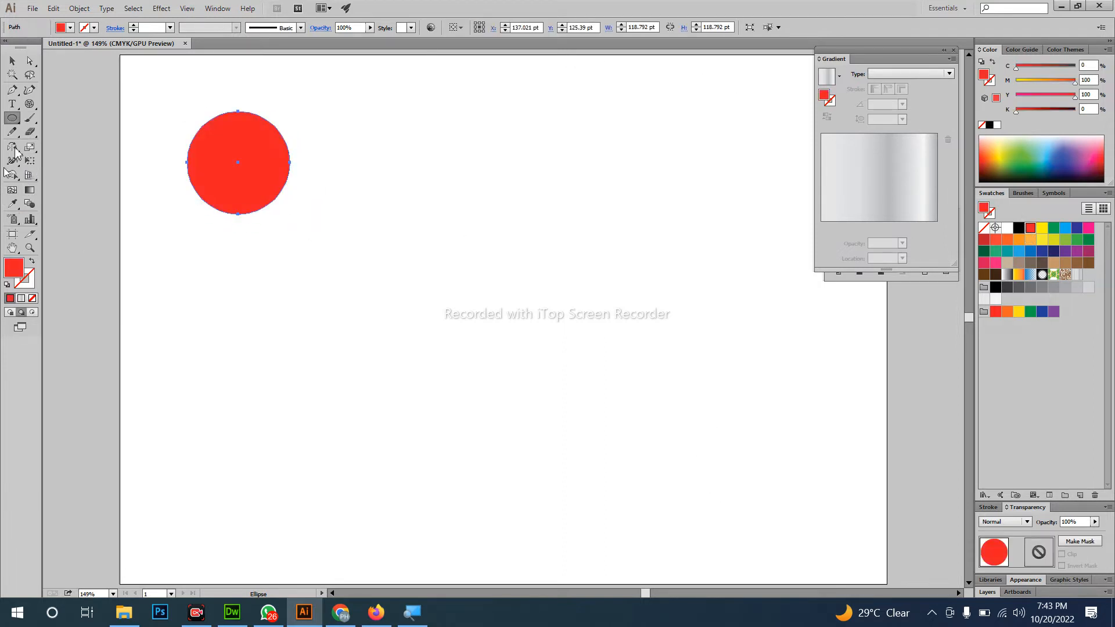
# Draw a square about 96 pt wide in the artboard's lower-right area and fill it yellow.
pyautogui.click(13, 117)
pyautogui.click(58, 116)
pyautogui.moveTo(552, 416); pyautogui.dragTo(635, 499)
pyautogui.click(1037, 231)
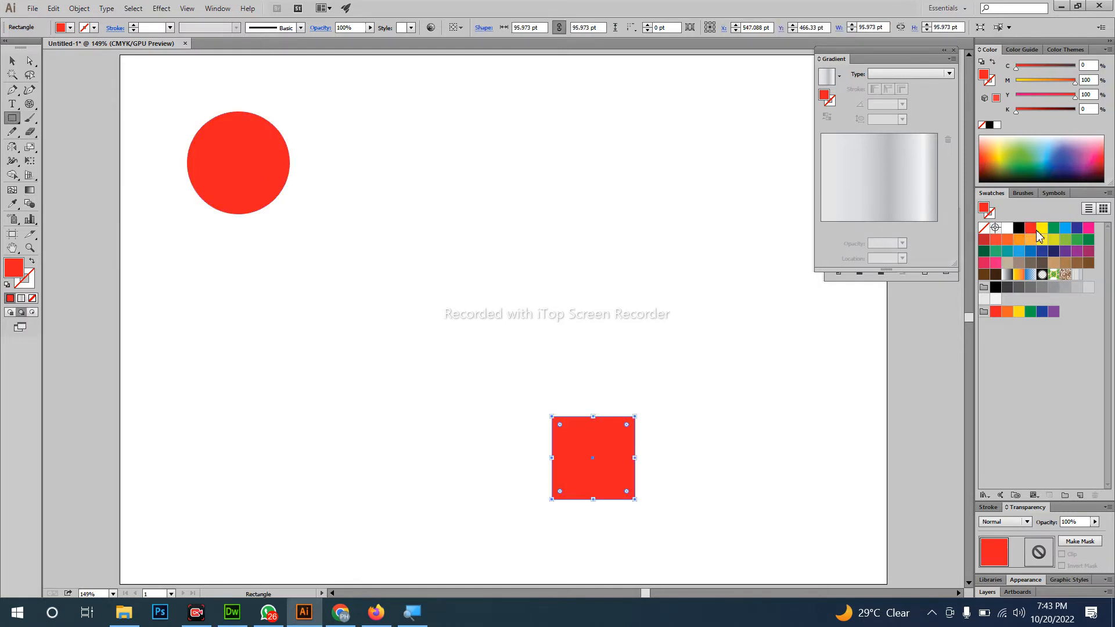
pyautogui.click(1042, 228)
pyautogui.press('v')
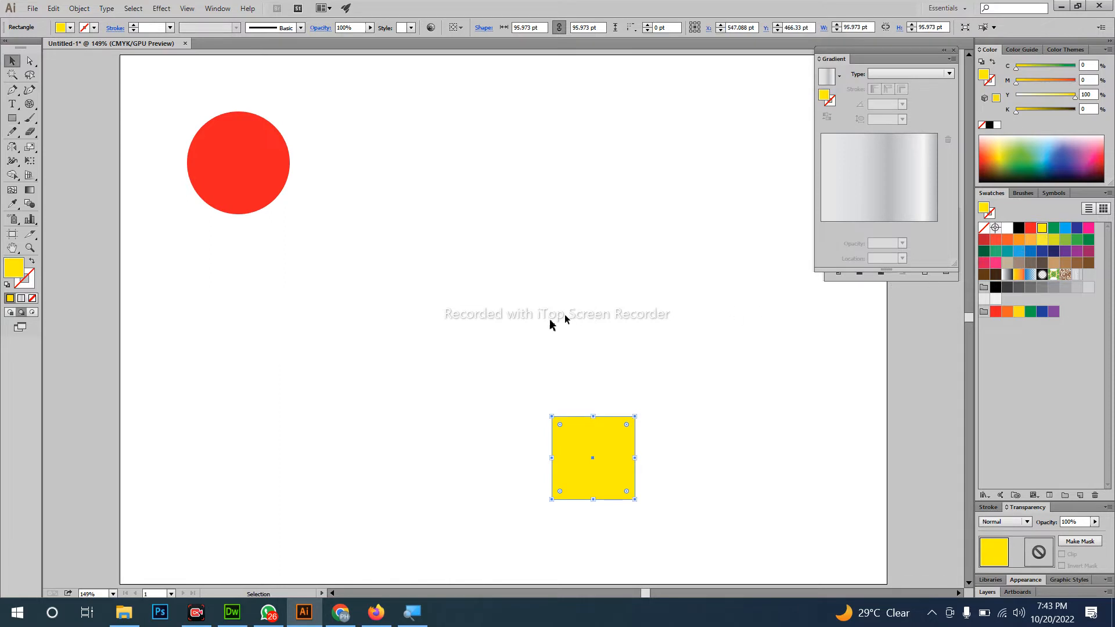
pyautogui.click(511, 340)
# Blend the red circle into the yellow square with the Blend tool.
pyautogui.moveTo(160, 136); pyautogui.dragTo(655, 487)
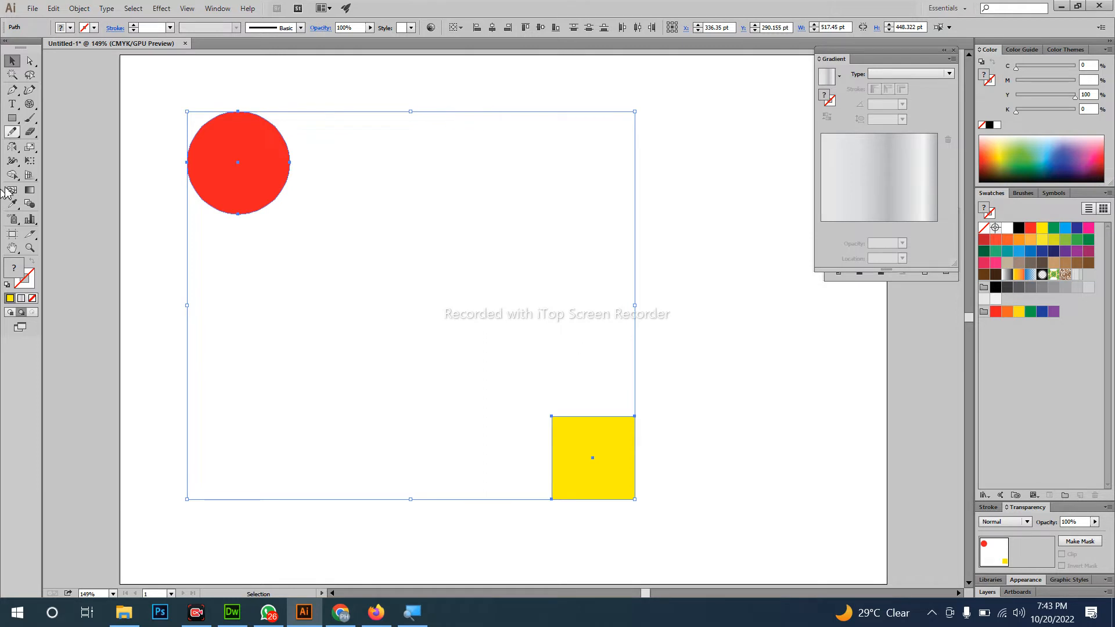
pyautogui.click(30, 205)
pyautogui.click(221, 180)
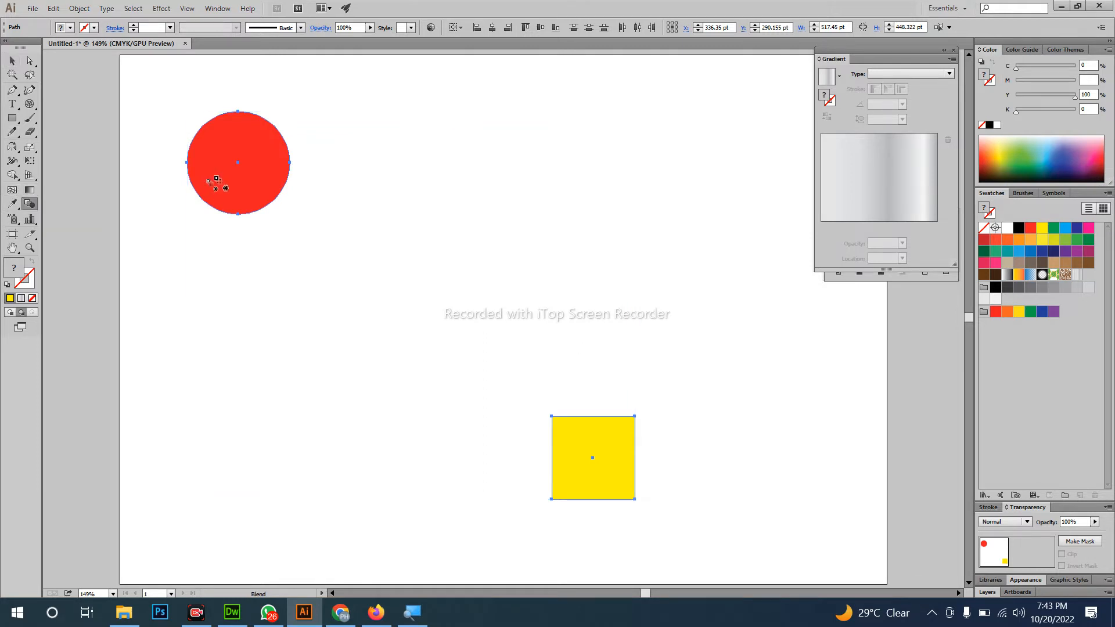
pyautogui.click(593, 455)
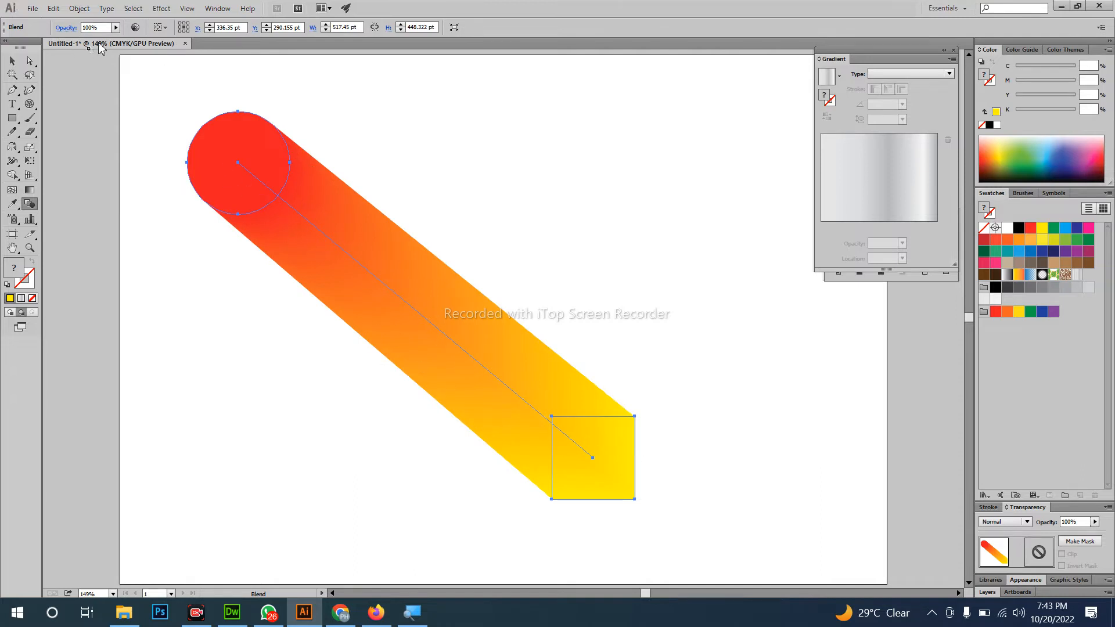
# Expand the blend's object and fill, and ungroup the result into separate shapes.
pyautogui.click(79, 8)
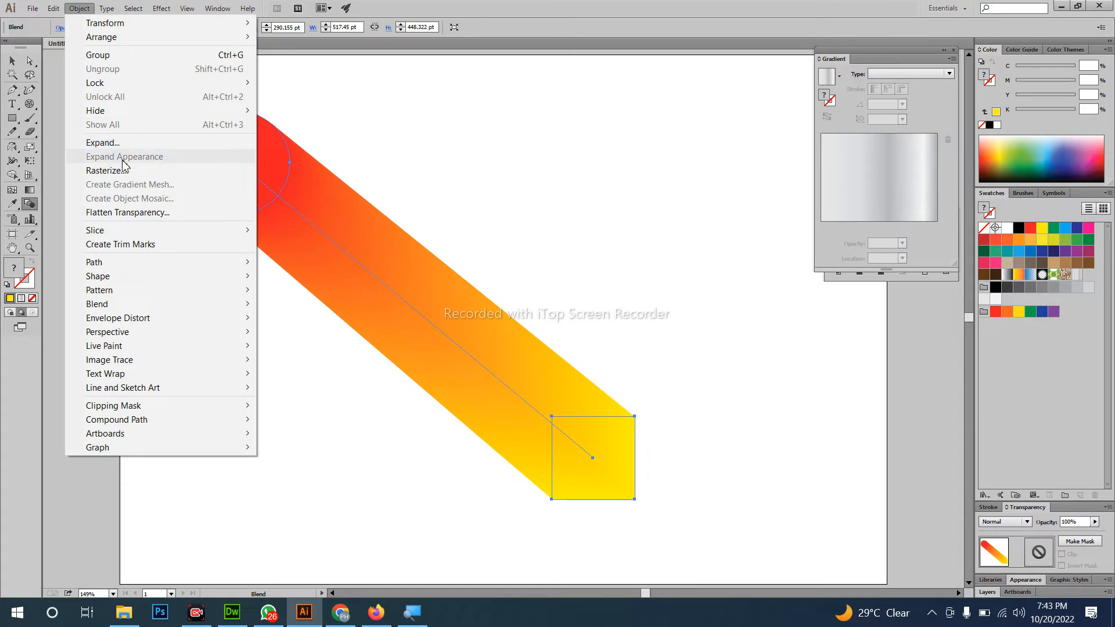
pyautogui.click(103, 142)
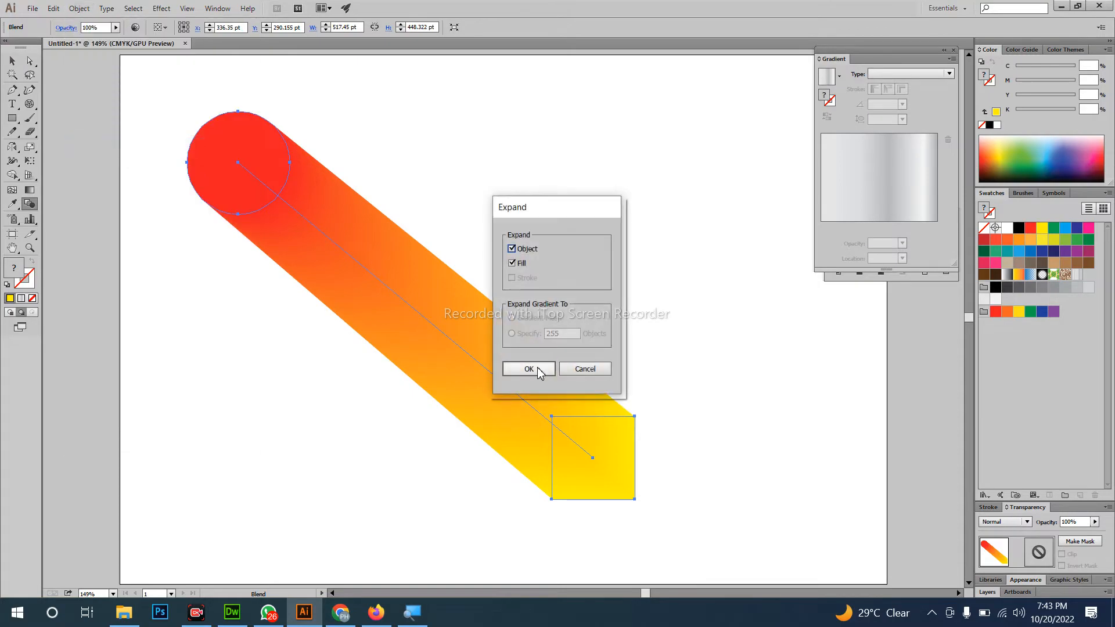
pyautogui.click(530, 366)
pyautogui.scroll(4, 223, 181)
pyautogui.rightClick(322, 238)
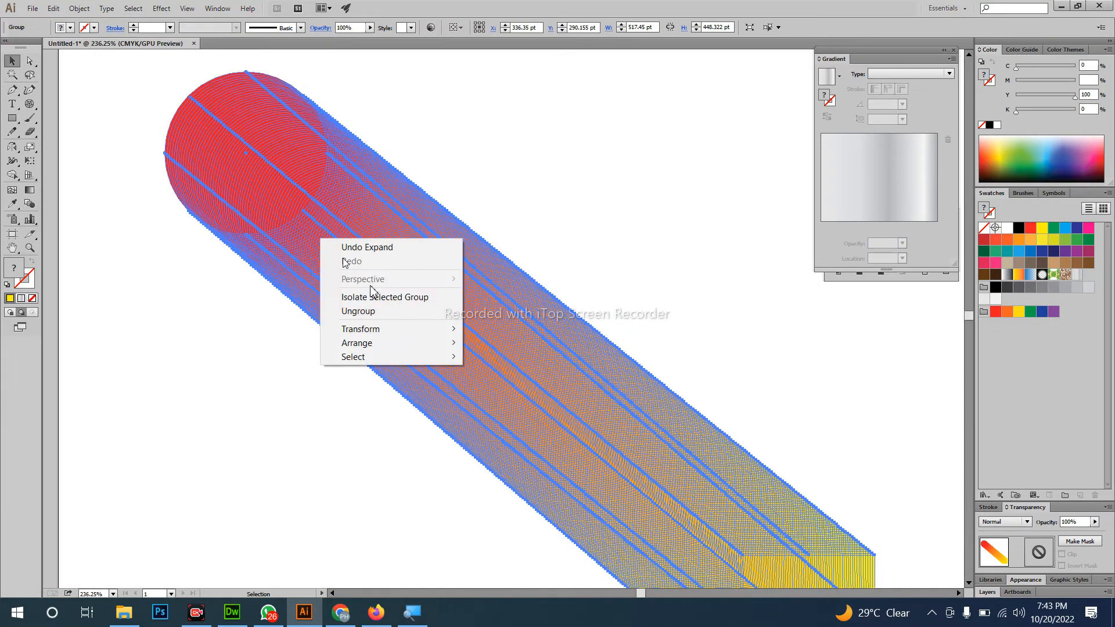
pyautogui.click(372, 311)
pyautogui.click(314, 346)
# Pull one red-orange shape out below the expanded blend and one orange shape out above it.
pyautogui.scroll(-3, 388, 244)
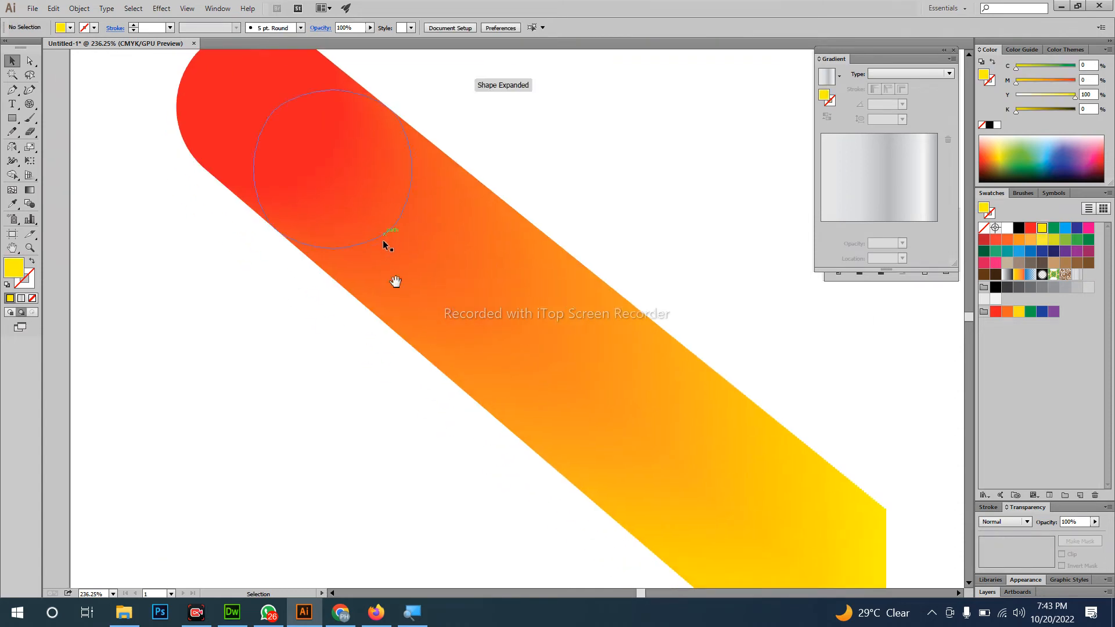
pyautogui.moveTo(386, 182); pyautogui.dragTo(302, 467)
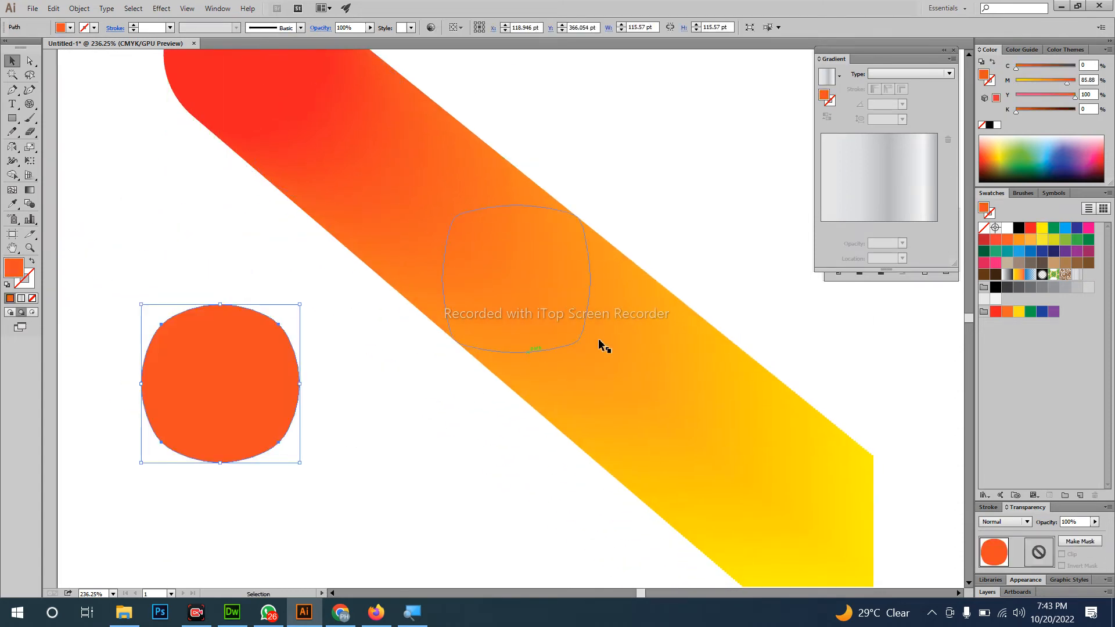
pyautogui.moveTo(674, 339); pyautogui.dragTo(715, 71)
pyautogui.scroll(8, 545, 444)
pyautogui.hscroll(4, 546, 443)
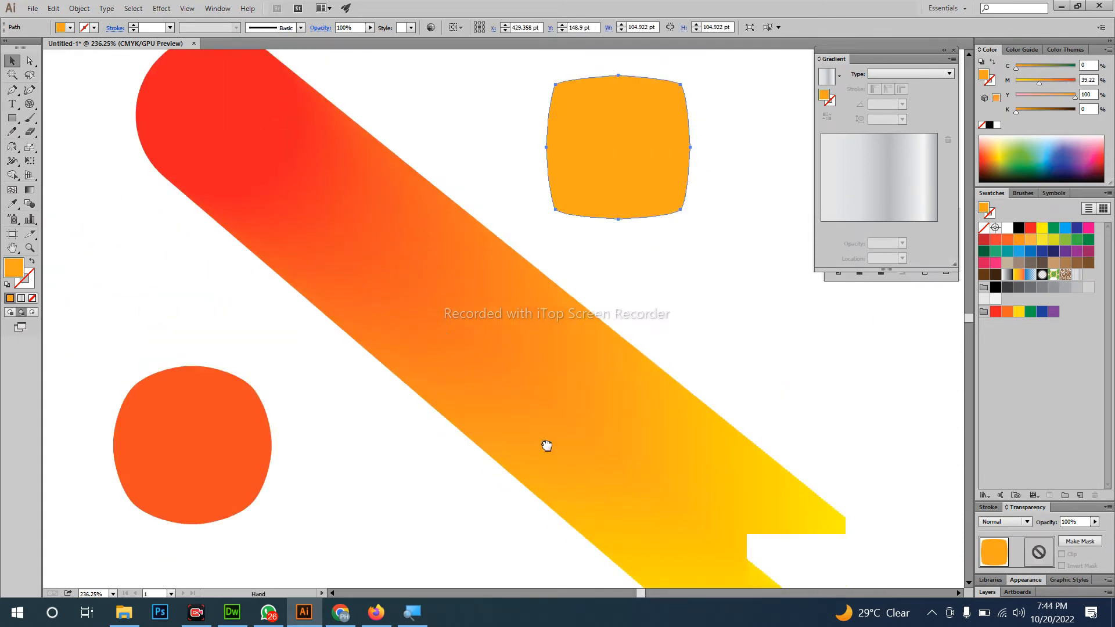
pyautogui.scroll(-7, 442, 430)
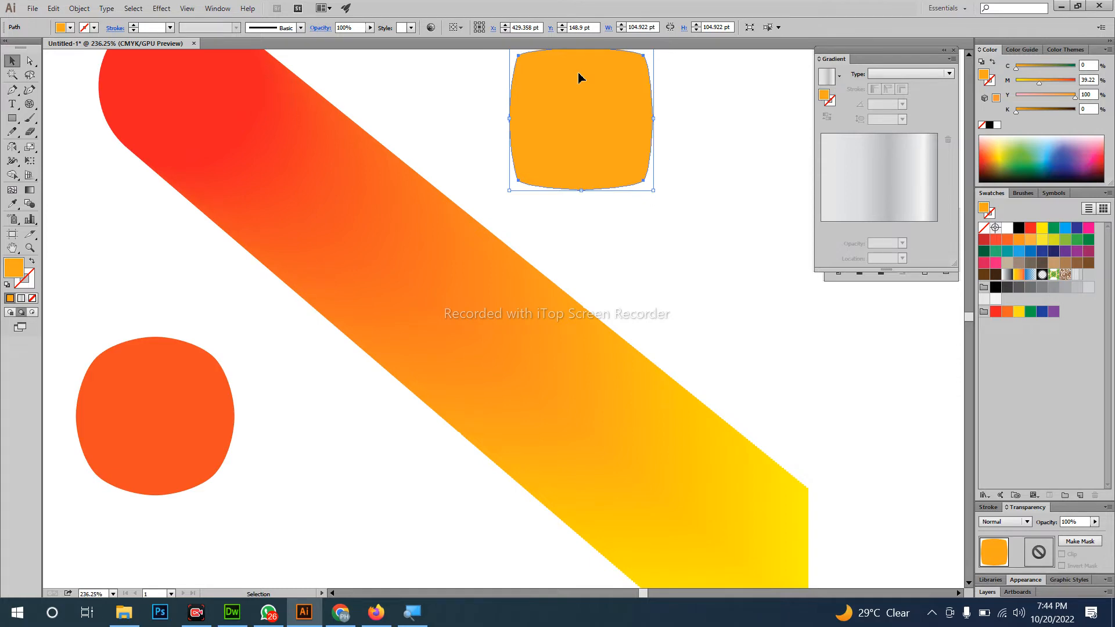
# Delete all the expanded blend shapes and fit the empty artboard in view.
pyautogui.hotkey('ctrl', 'a')
pyautogui.press('Delete')
pyautogui.hotkey('ctrl', '0')
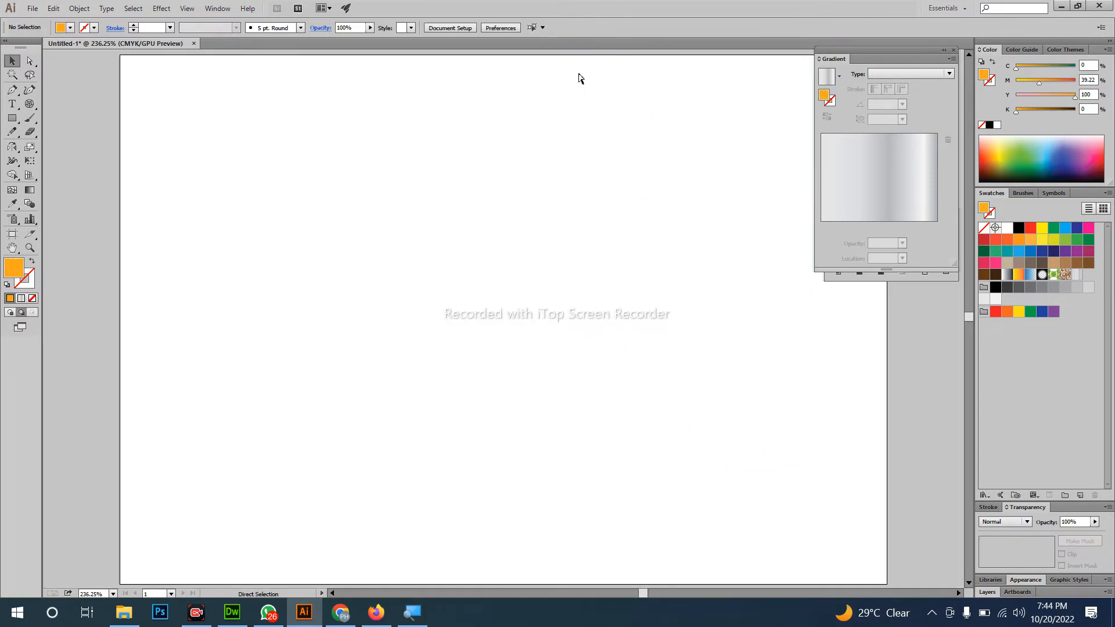
# Draw a circle about 103 pt wide in the artboard's lower-left area and fill it light blue.
pyautogui.moveTo(12, 118); pyautogui.dragTo(58, 141)
pyautogui.moveTo(232, 397); pyautogui.dragTo(321, 484)
pyautogui.press('v')
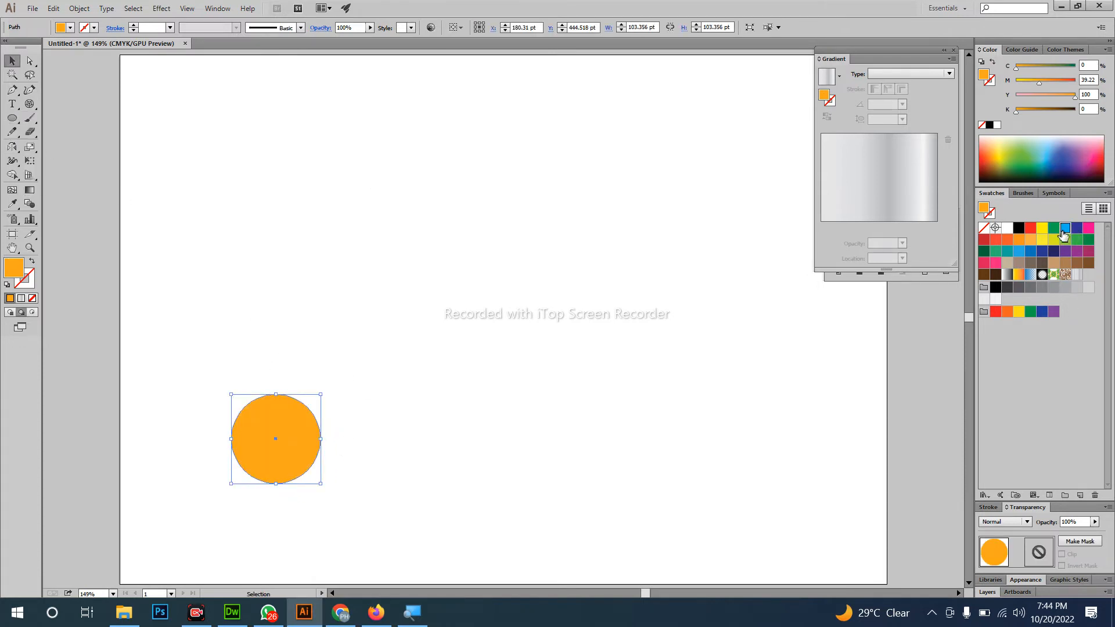
pyautogui.click(1065, 229)
# Duplicate the blue circle so that four circles form the corners of a rectangle and a fifth sits near its middle.
pyautogui.keyDown('alt'); pyautogui.moveTo(293, 452); pyautogui.dragTo(294, 159); pyautogui.keyUp('alt')
pyautogui.moveTo(413, 159); pyautogui.dragTo(240, 503)
pyautogui.keyDown('alt'); pyautogui.moveTo(296, 443); pyautogui.dragTo(659, 443); pyautogui.keyUp('alt')
pyautogui.click(617, 314)
pyautogui.keyDown('alt'); pyautogui.moveTo(614, 173); pyautogui.dragTo(451, 259); pyautogui.keyUp('alt')
# Darken the circles' fills progressively, from 15% black on the upper-left one through the middle and upper-right to the darkest lower-right one.
pyautogui.moveTo(203, 111); pyautogui.dragTo(772, 521)
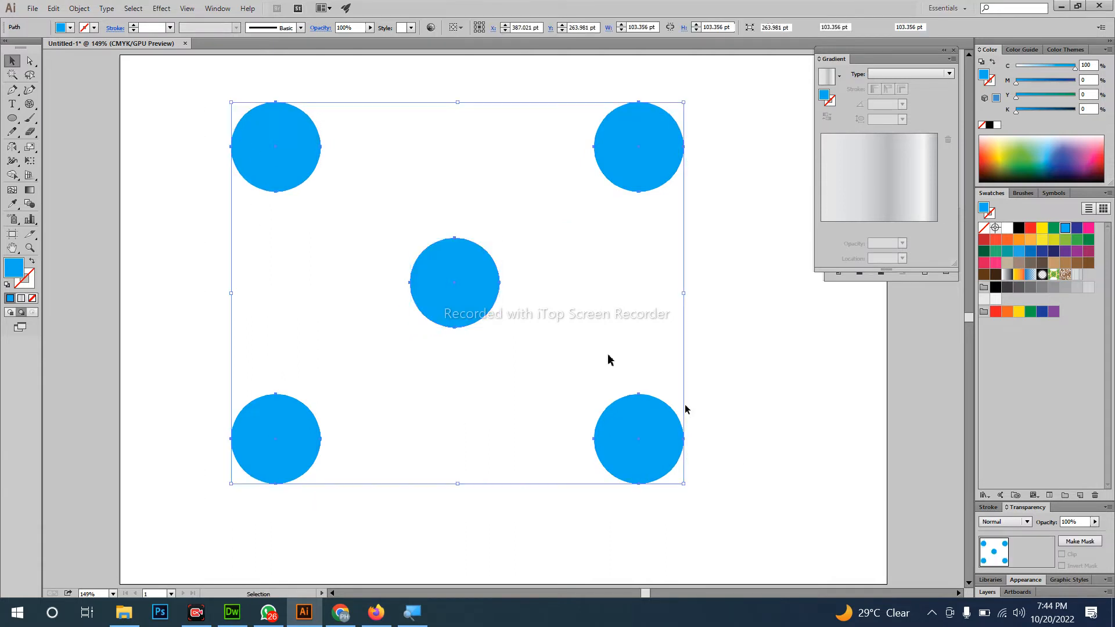
pyautogui.scroll(2, 610, 356)
pyautogui.keyDown('shift'); pyautogui.click(301, 512); pyautogui.keyUp('shift')
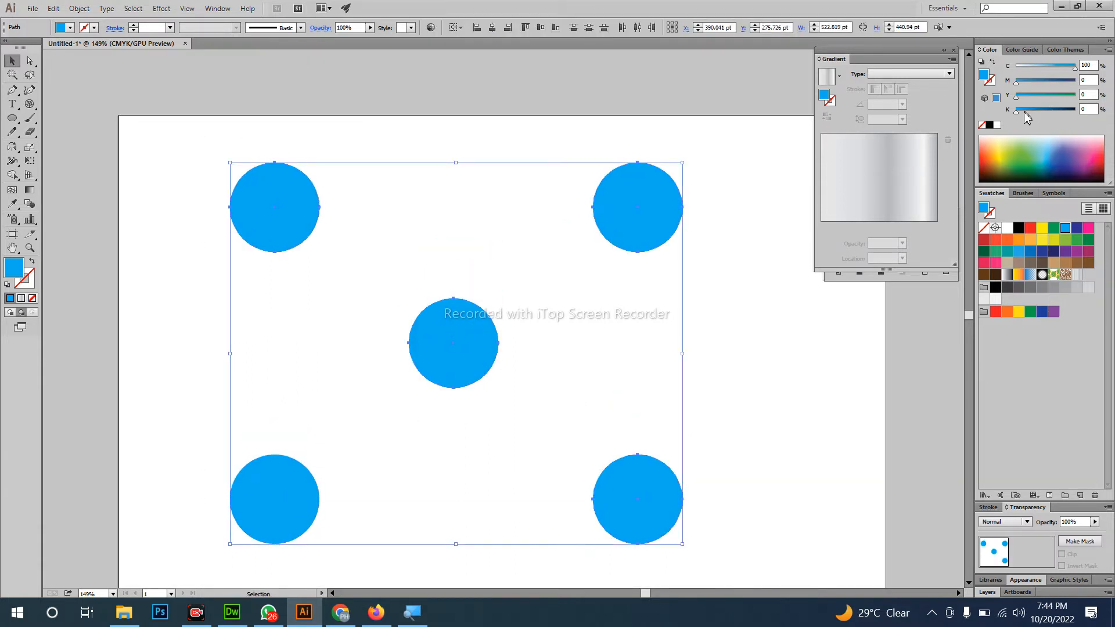
pyautogui.click(1025, 111)
pyautogui.keyDown('shift'); pyautogui.click(299, 219); pyautogui.keyUp('shift')
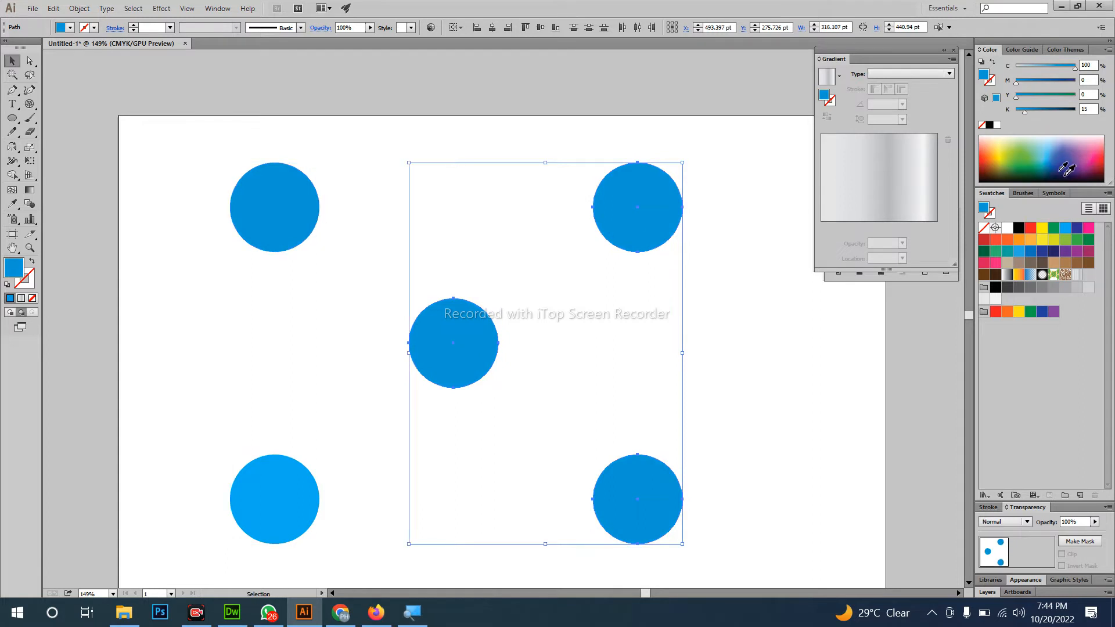
pyautogui.moveTo(1025, 111); pyautogui.dragTo(1062, 110)
pyautogui.keyDown('shift'); pyautogui.click(489, 351); pyautogui.keyUp('shift')
pyautogui.keyDown('shift'); pyautogui.click(649, 226); pyautogui.keyUp('shift')
# Blend the five circles into a letter M, going lower-left, upper-left, middle, upper-right, lower-right.
pyautogui.moveTo(142, 149); pyautogui.dragTo(749, 577)
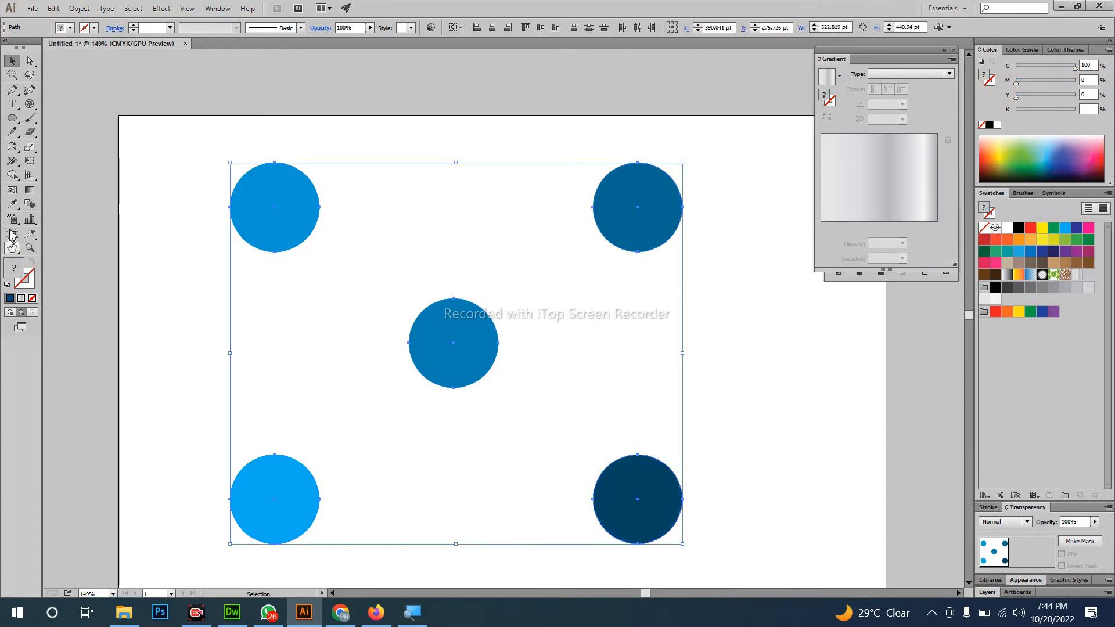
pyautogui.click(29, 203)
pyautogui.click(263, 245)
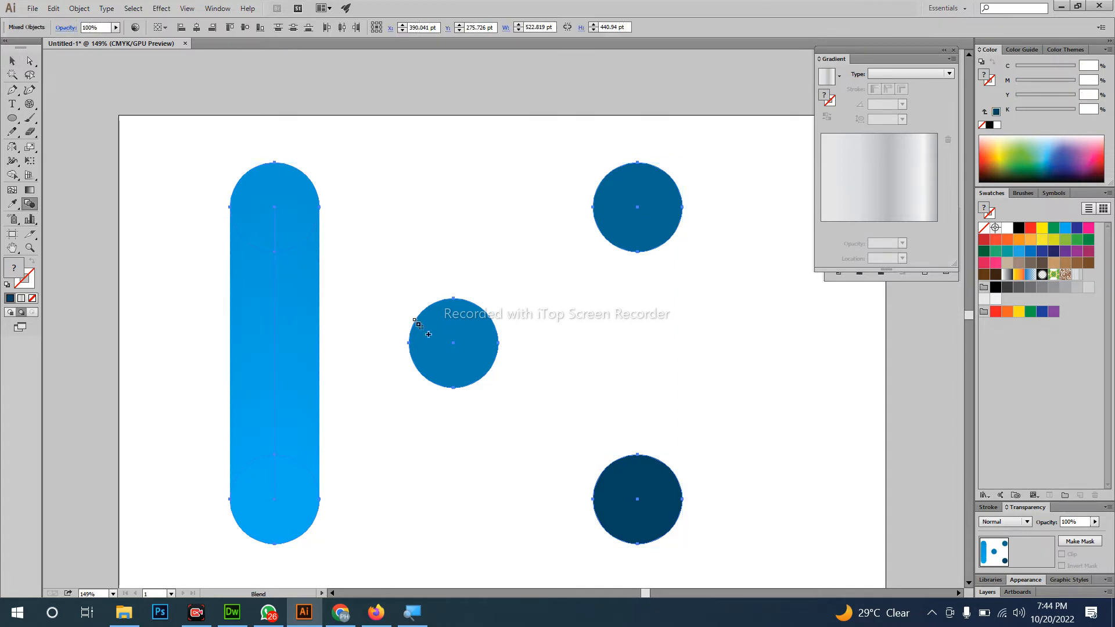
pyautogui.click(435, 343)
pyautogui.click(640, 195)
pyautogui.click(639, 492)
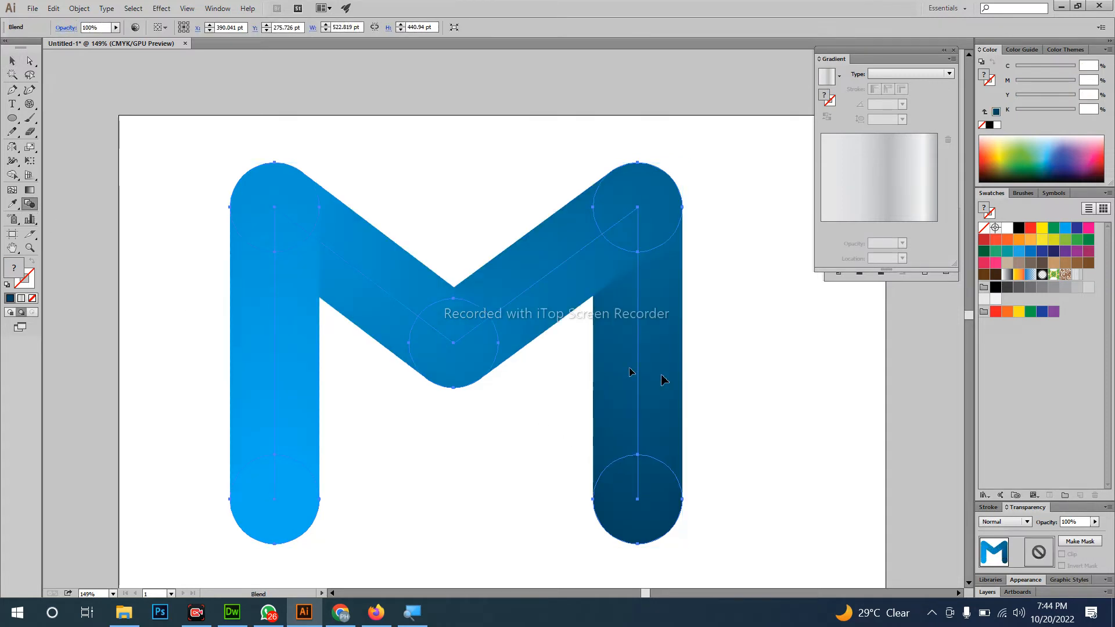
# Deselect the blended letter M and directly select the circle at its middle vertex.
pyautogui.press('v')
pyautogui.click(704, 433)
pyautogui.moveTo(703, 436); pyautogui.dragTo(697, 399)
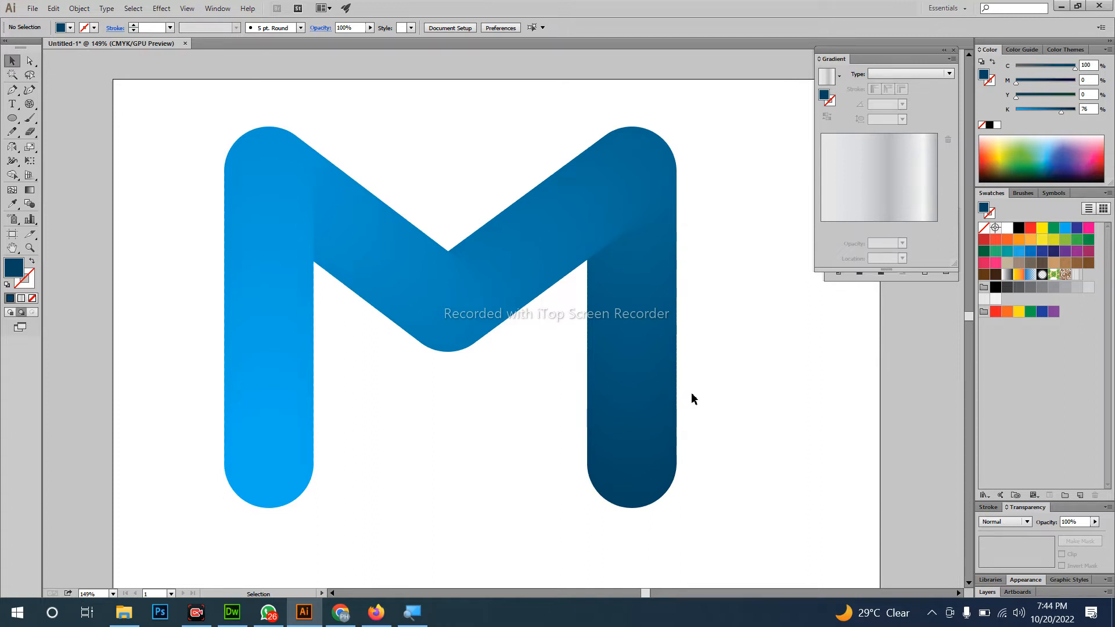
pyautogui.press('a')
pyautogui.click(457, 326)
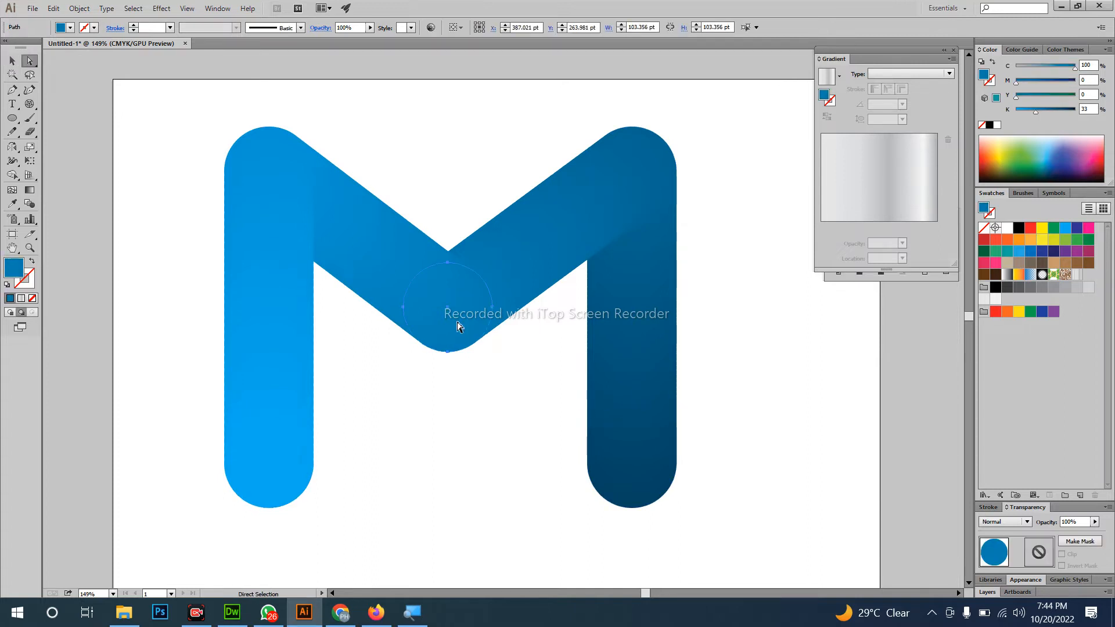
pyautogui.press('v')
pyautogui.moveTo(494, 353); pyautogui.dragTo(470, 330)
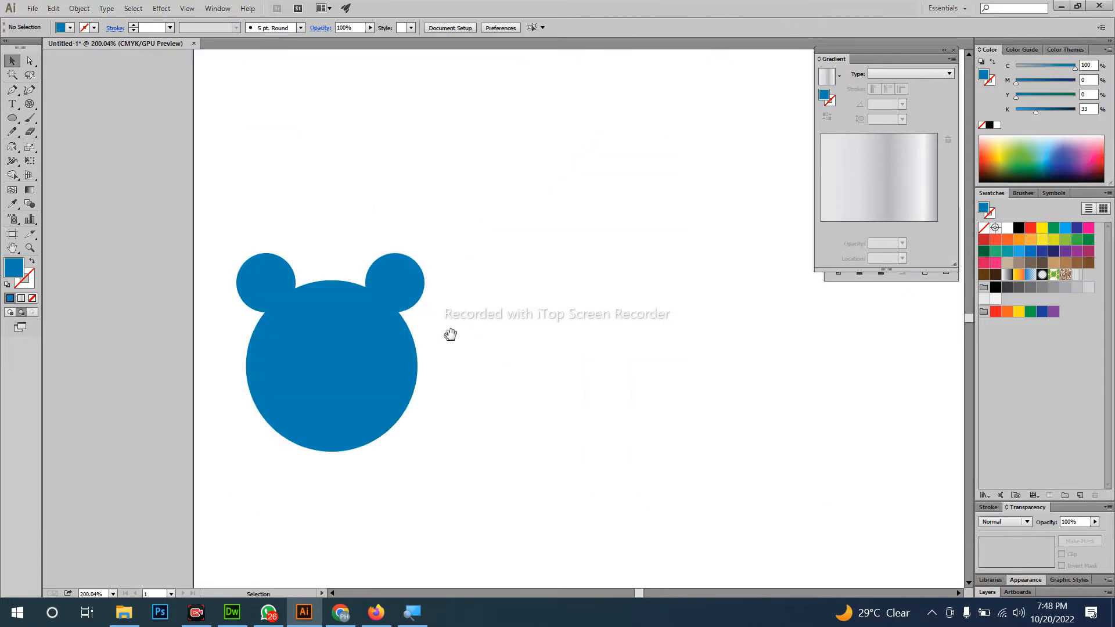
# Delete the large blue circle together with the two small circles overlapping its upper edge.
pyautogui.moveTo(451, 335); pyautogui.dragTo(413, 322)
pyautogui.press('z')
pyautogui.moveTo(337, 350); pyautogui.dragTo(159, 289)
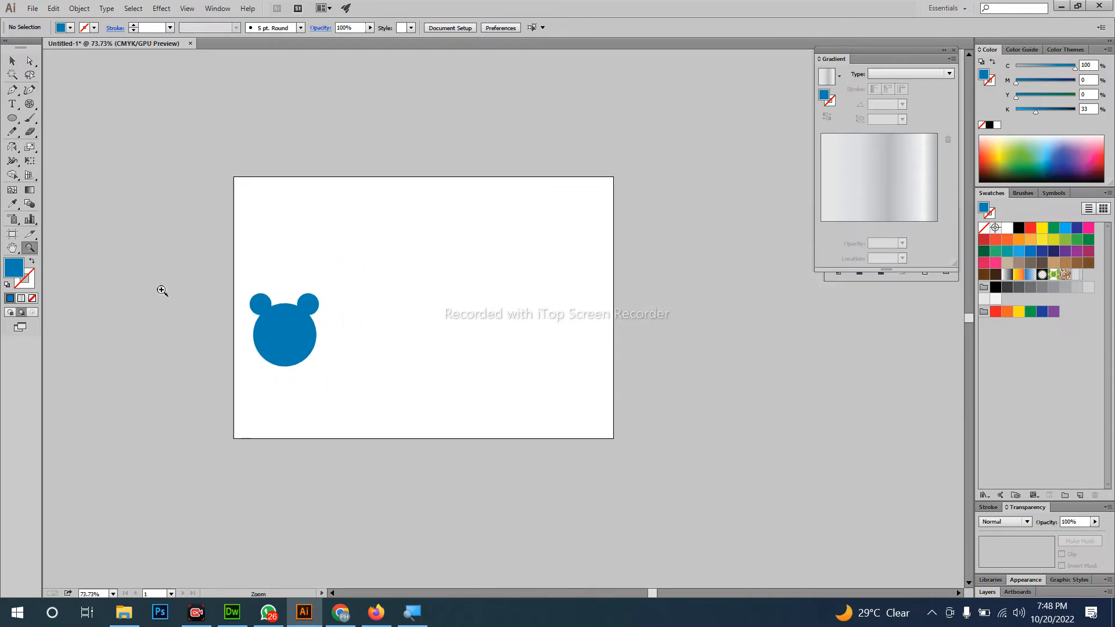
pyautogui.moveTo(231, 330); pyautogui.dragTo(332, 423)
pyautogui.press('v')
pyautogui.moveTo(433, 383); pyautogui.dragTo(368, 399)
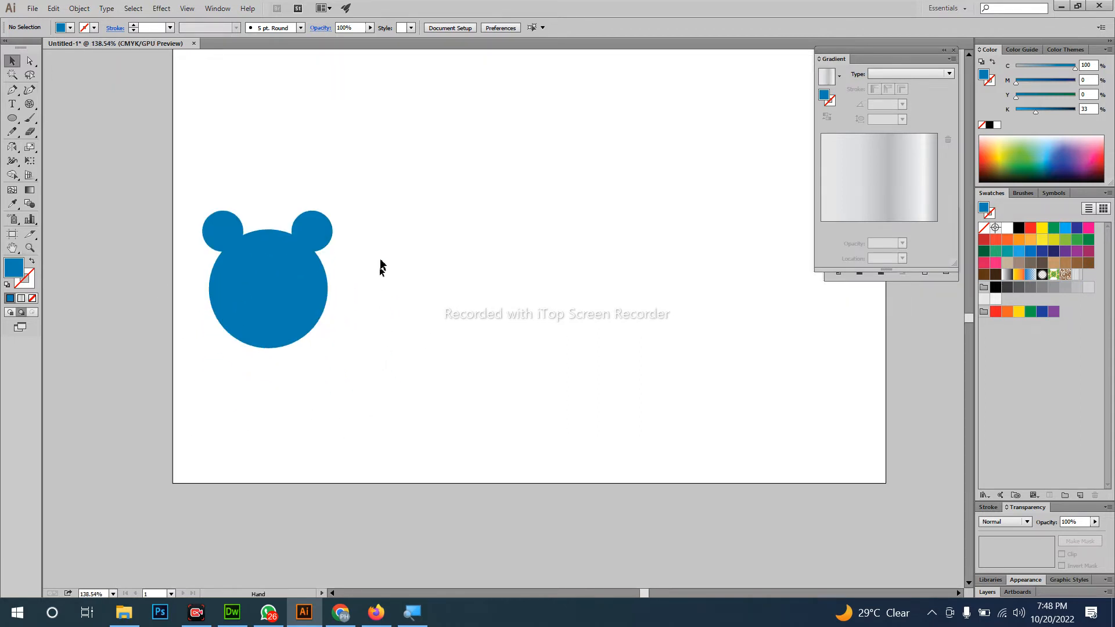
pyautogui.moveTo(430, 271); pyautogui.dragTo(393, 269)
pyautogui.moveTo(139, 239); pyautogui.dragTo(347, 430)
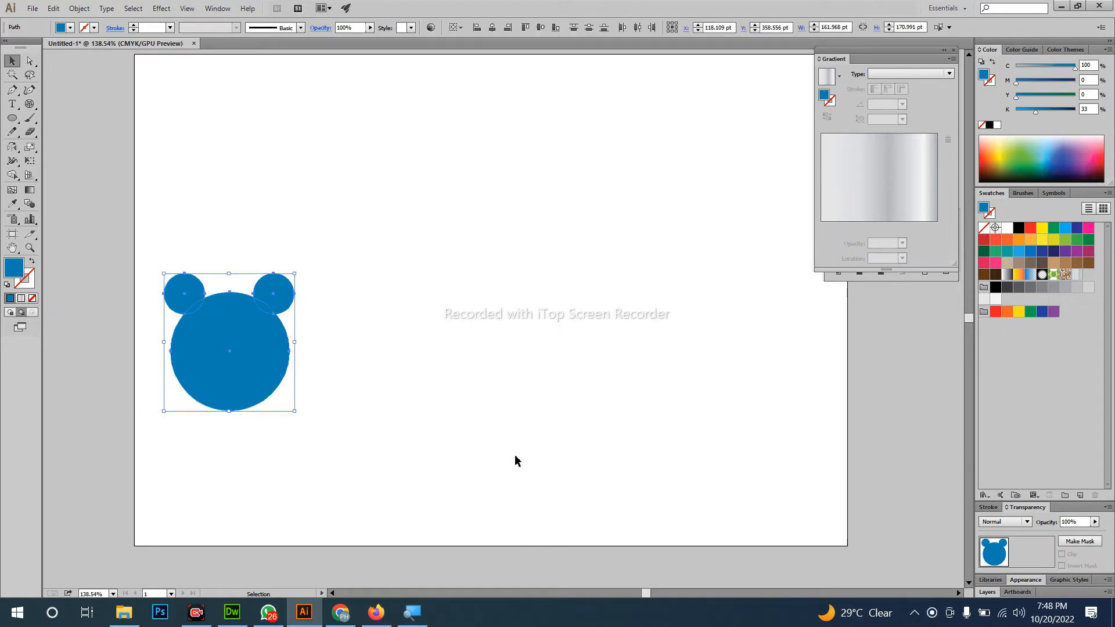
pyautogui.press('Delete')
# Draw a blue circle in the artboard's upper-left area with the Ellipse tool.
pyautogui.moveTo(14, 125); pyautogui.dragTo(70, 137)
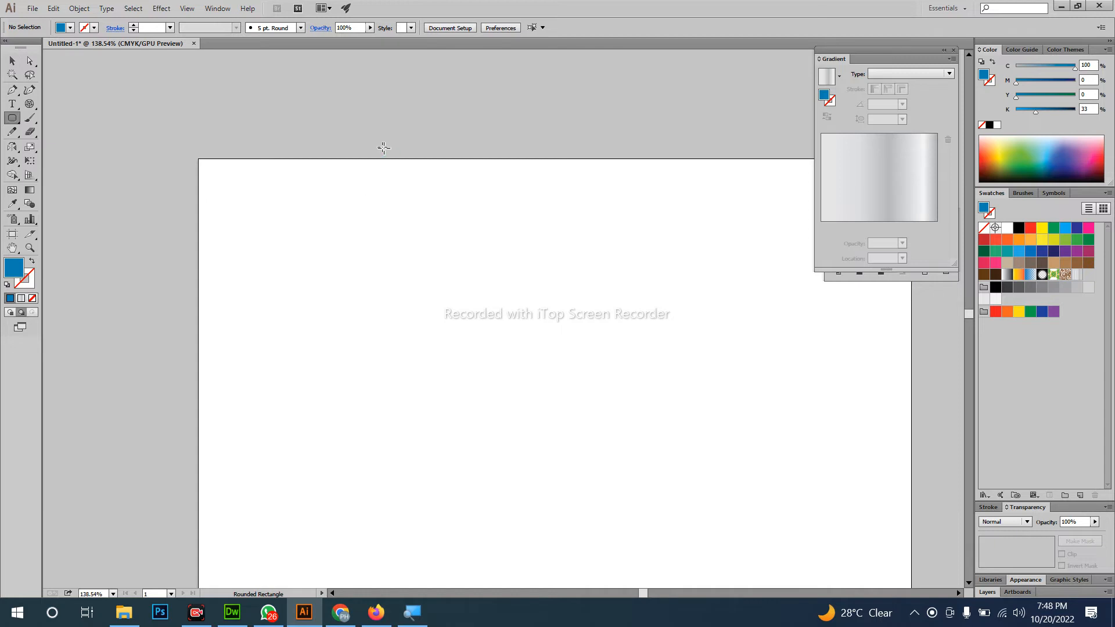
pyautogui.hotkey('ctrl', '1')
pyautogui.scroll(3, 435, 261)
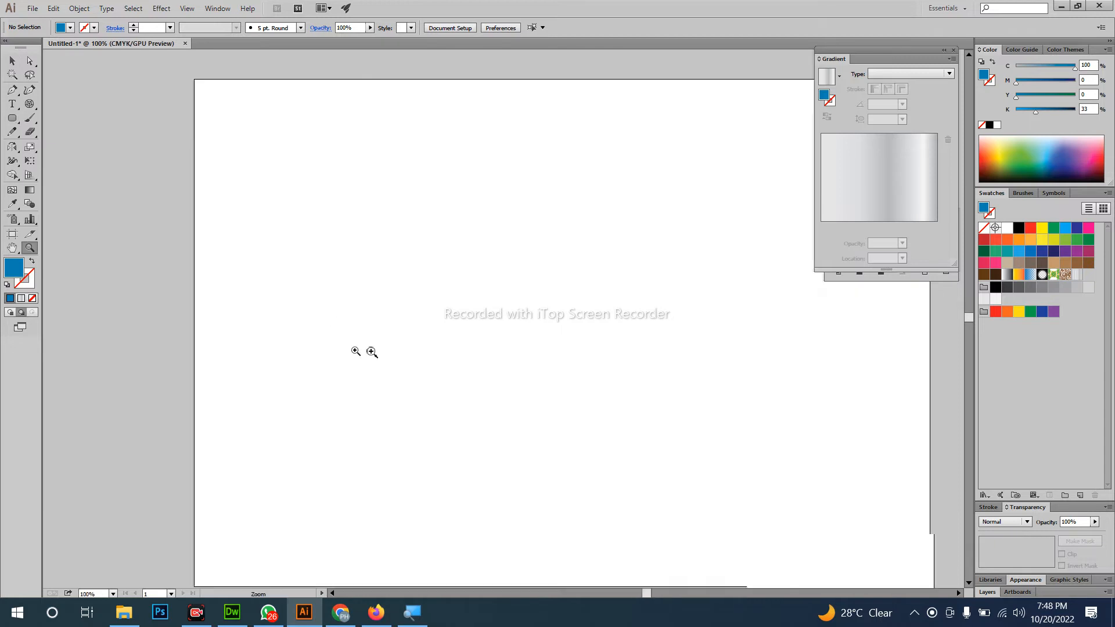
pyautogui.press('v')
pyautogui.moveTo(10, 118); pyautogui.dragTo(58, 145)
pyautogui.moveTo(215, 154); pyautogui.dragTo(236, 235)
pyautogui.press('v')
# Draw a blue five-pointed star about 63 pt wide, below and to the right of the circle.
pyautogui.moveTo(12, 119); pyautogui.dragTo(54, 174)
pyautogui.moveTo(619, 391); pyautogui.dragTo(628, 416)
pyautogui.press('v')
pyautogui.scroll(1, 430, 348)
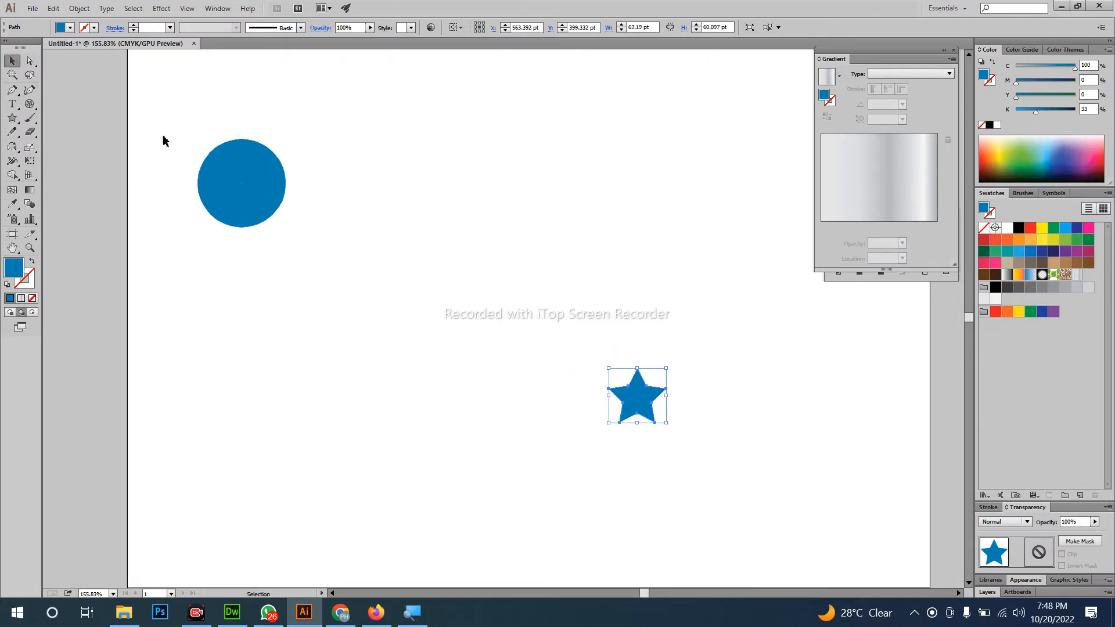
# Set the Blend tool's spacing to 5 specified steps and blend the circle into the star.
pyautogui.moveTo(209, 137); pyautogui.dragTo(697, 424)
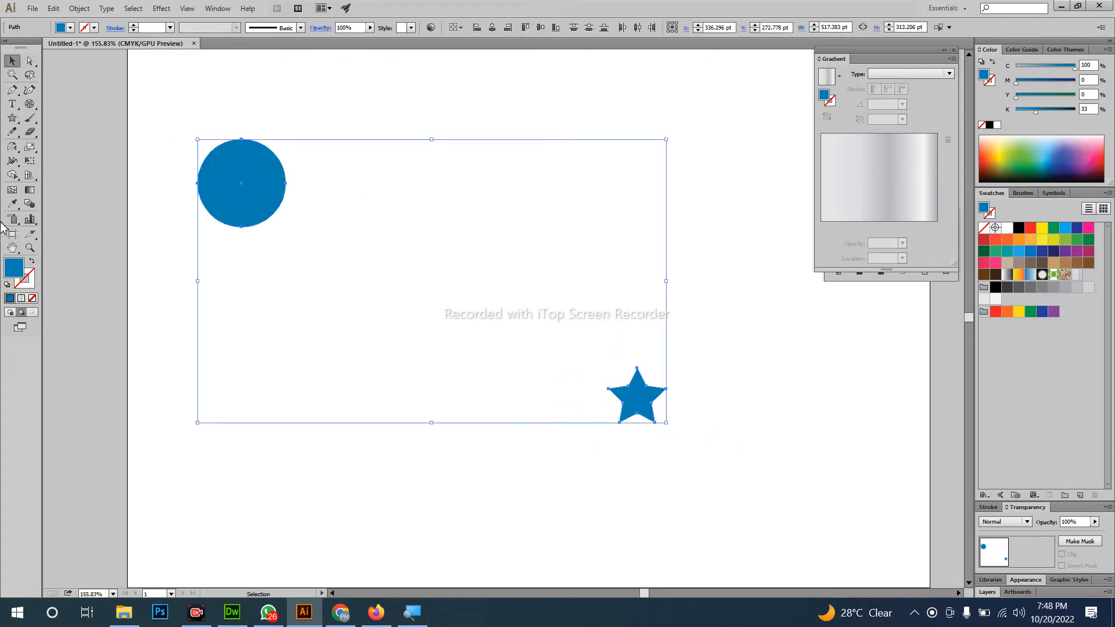
pyautogui.doubleClick(29, 204)
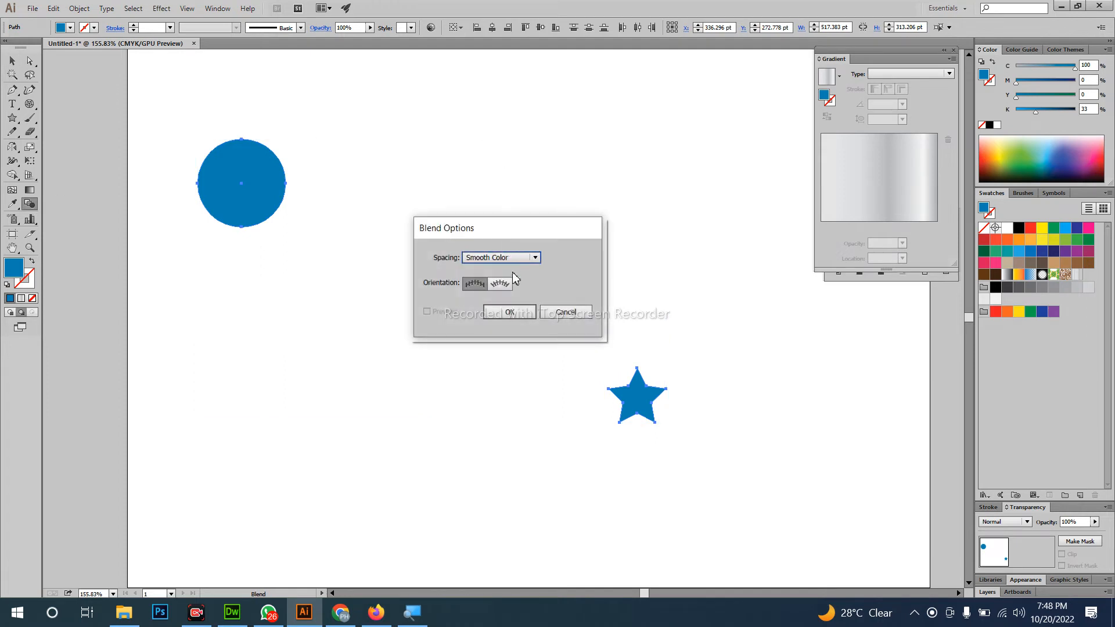
pyautogui.click(514, 258)
pyautogui.click(509, 283)
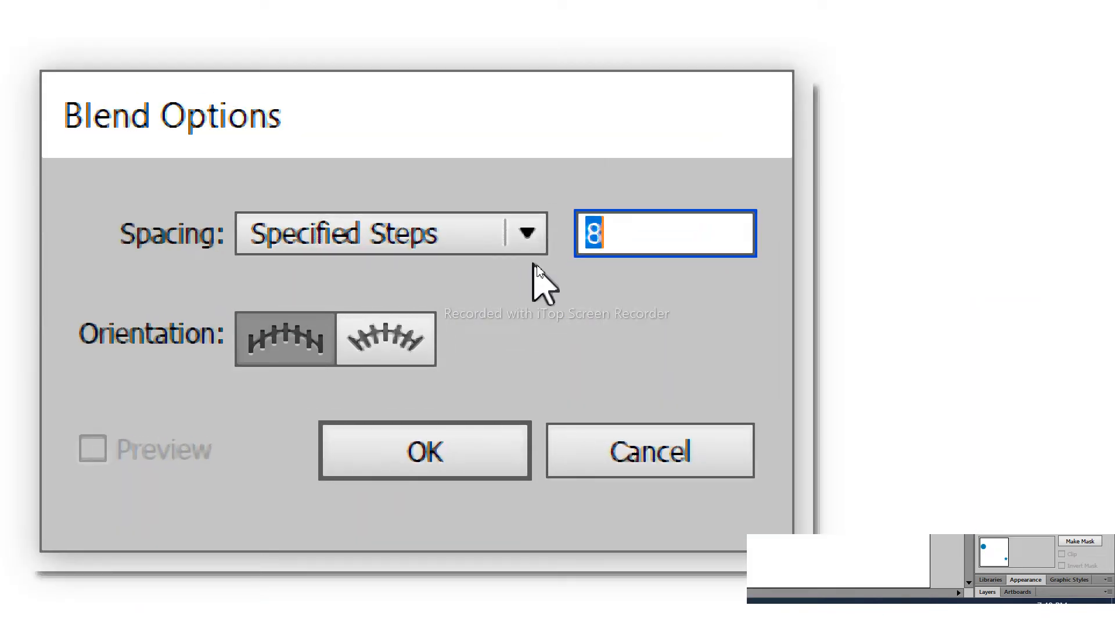
pyautogui.write('5')
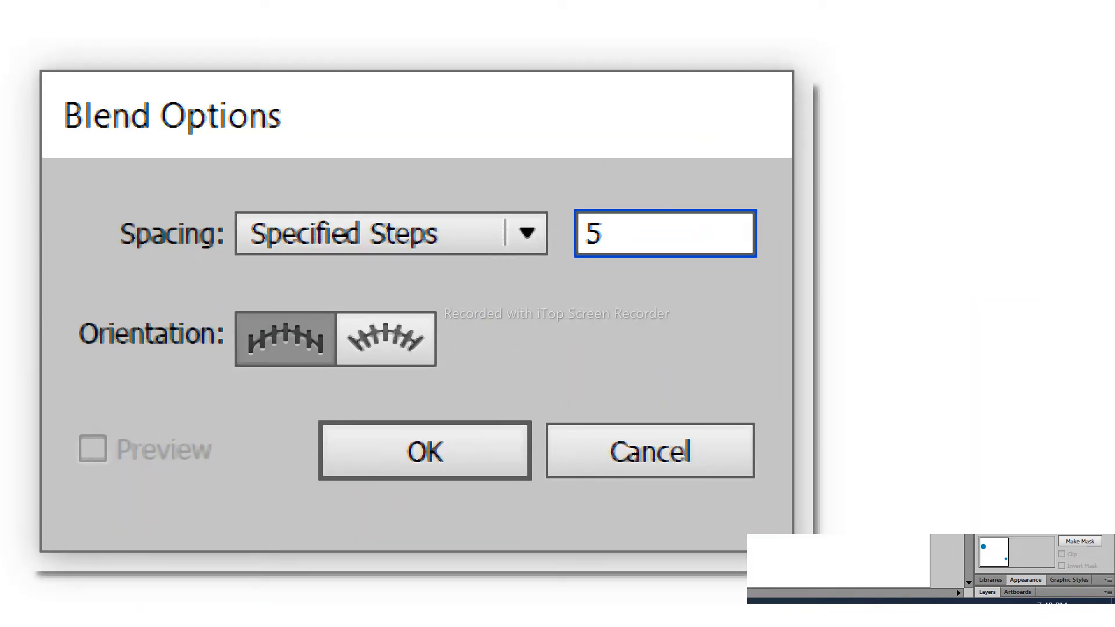
pyautogui.press('Return')
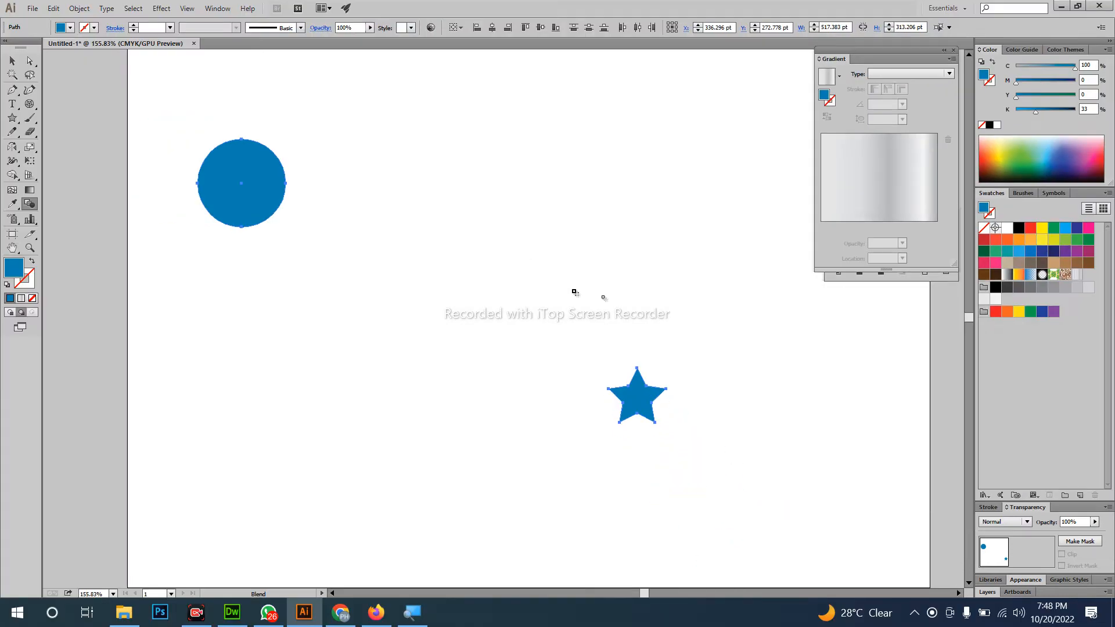
pyautogui.click(238, 186)
pyautogui.click(639, 396)
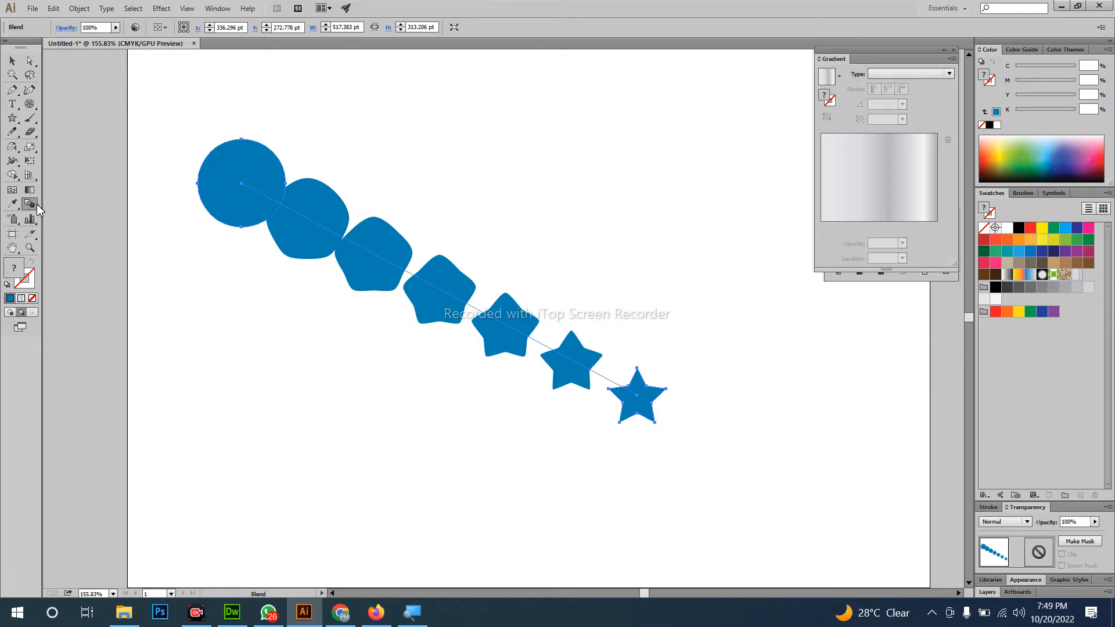
# Open Notepad, write FPS and, below a blank line, 2D and 3D on separate lines, and return to Illustrator.
pyautogui.press('super+r')
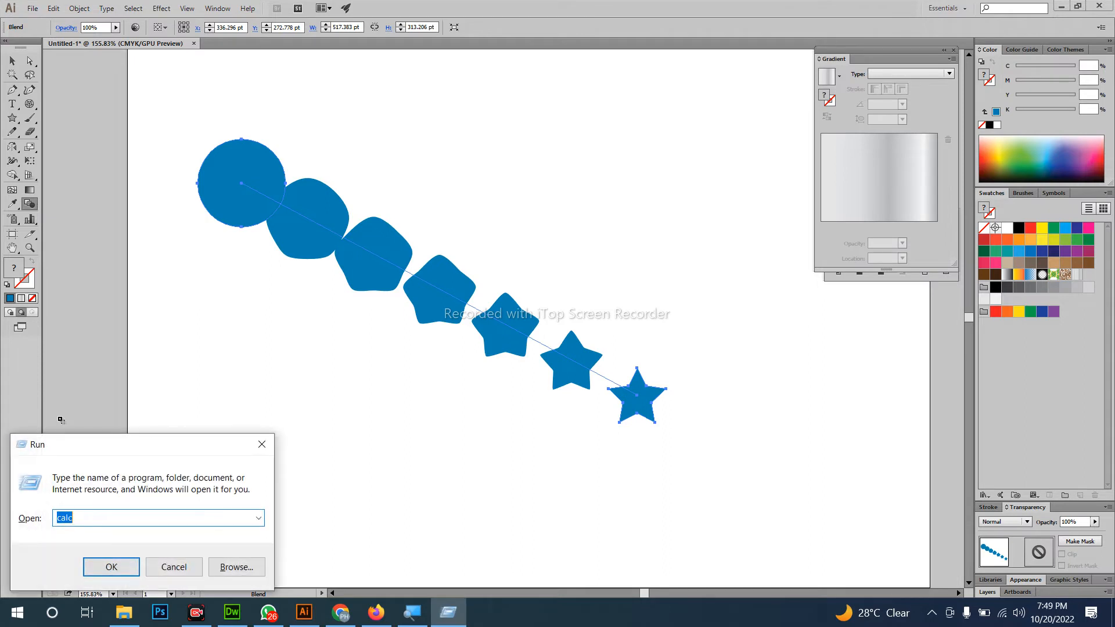
pyautogui.press('Return')
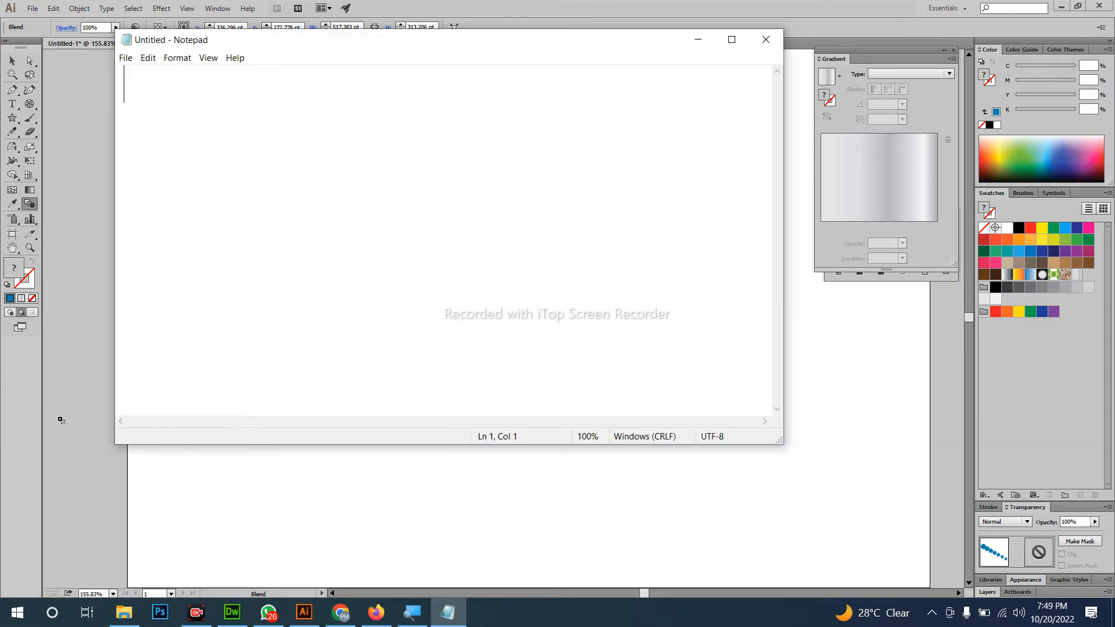
pyautogui.write('FPS')
pyautogui.press('Return')
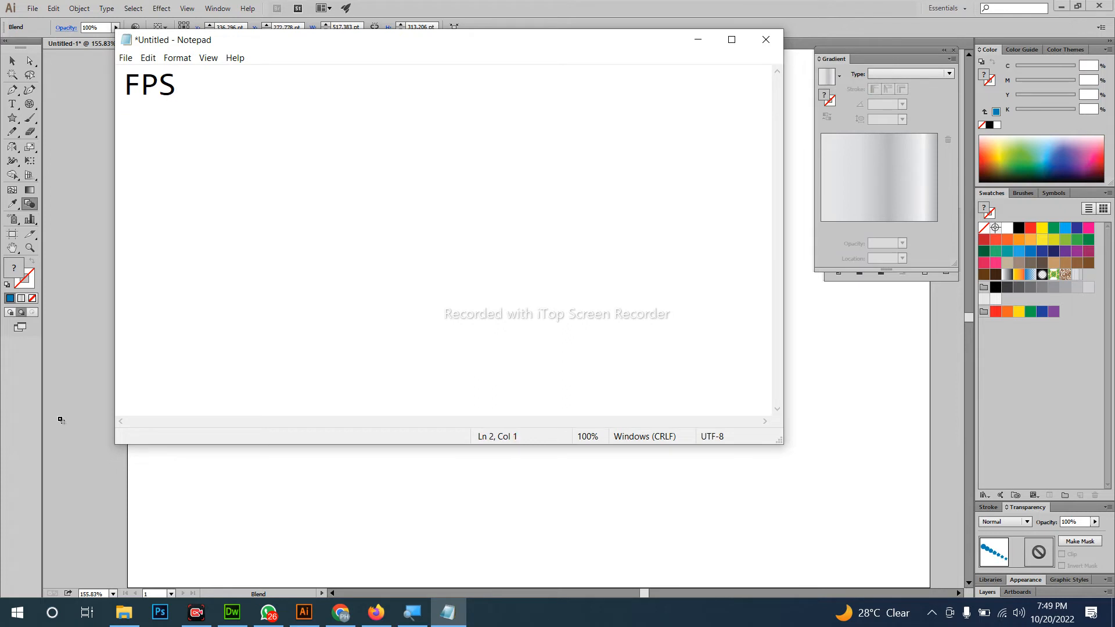
pyautogui.press('Return')
pyautogui.write('2D')
pyautogui.press('Return')
pyautogui.write('•D')
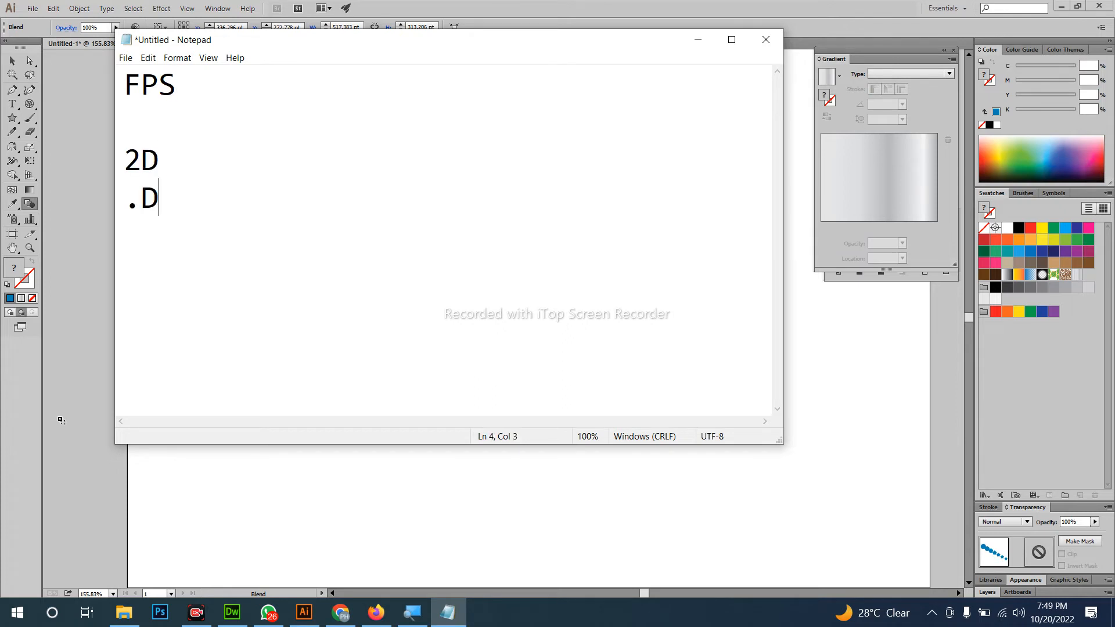
pyautogui.press('BackSpace')
pyautogui.press('BackSpace')
pyautogui.write('3D')
pyautogui.click(630, 536)
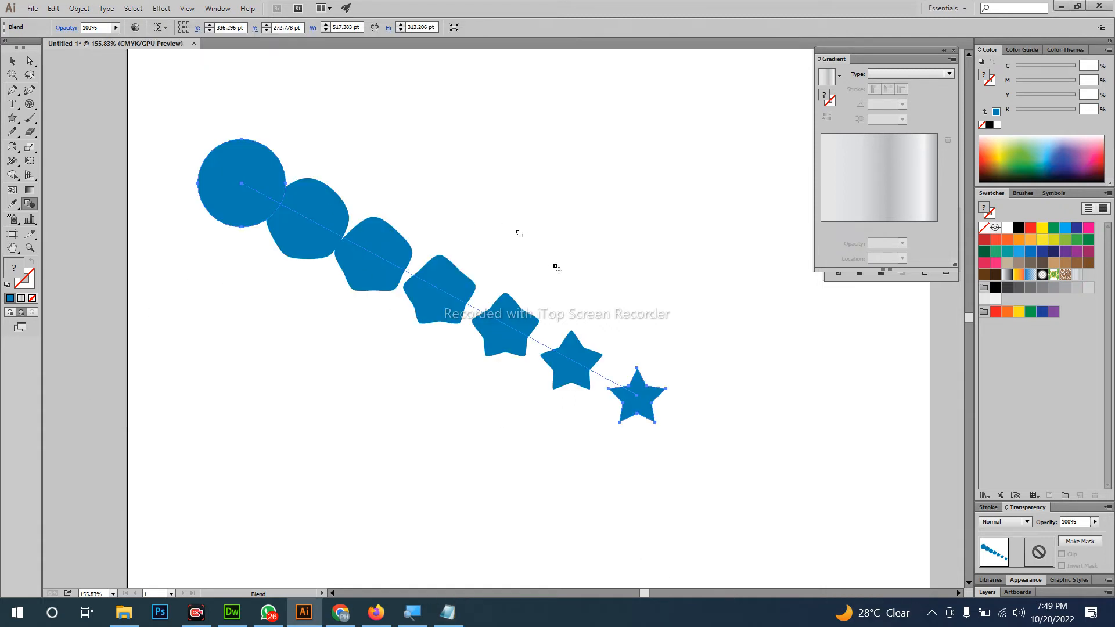
# Switch to Notepad, add the line 25 FPS under FPS with extra blank lines before 2D, and return to Illustrator.
pyautogui.hotkey('alt', 'Tab')
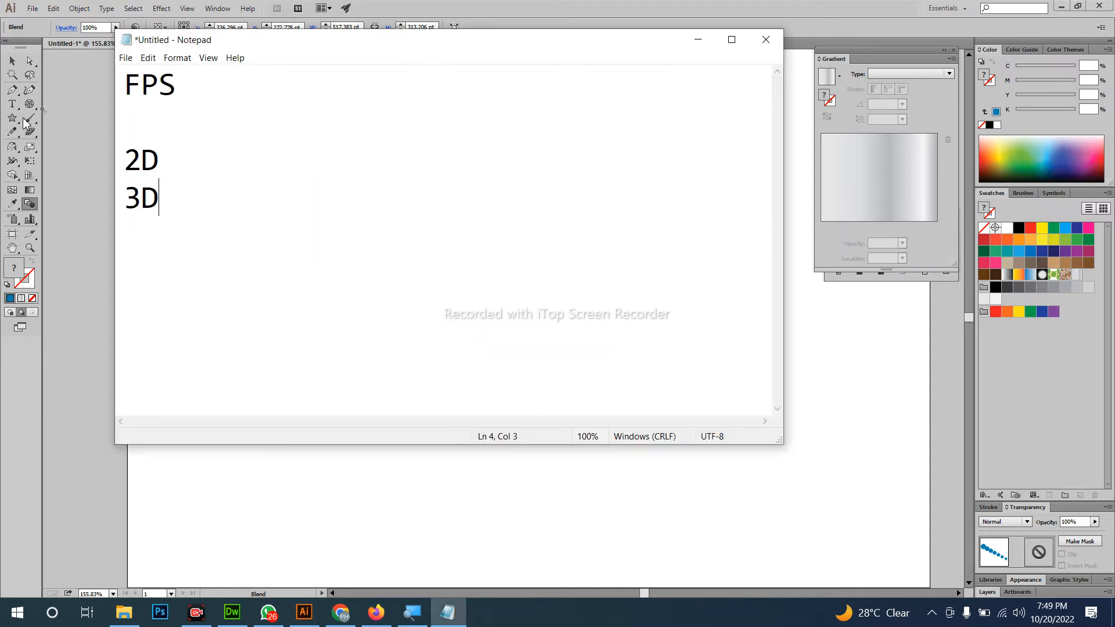
pyautogui.click(179, 111)
pyautogui.write('25  FPS')
pyautogui.press('Return')
pyautogui.press('Return')
pyautogui.press('Return')
pyautogui.press('Return')
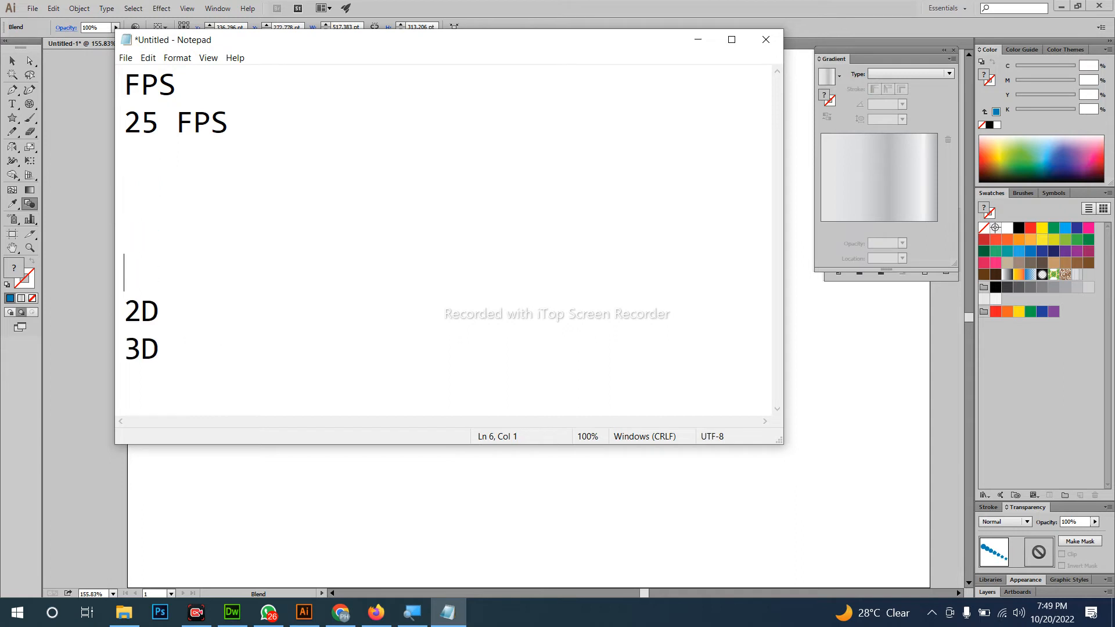
pyautogui.press('Up')
pyautogui.press('Up')
pyautogui.hotkey('alt', 'Tab')
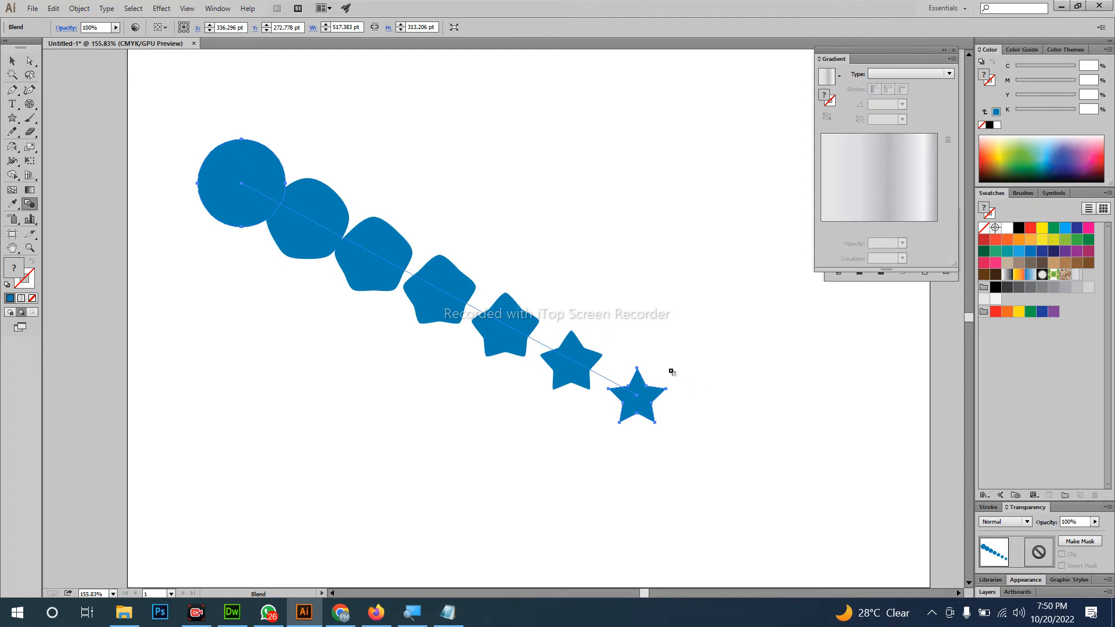
# Delete the circle-to-star blend from the artboard.
pyautogui.press('v')
pyautogui.click(422, 507)
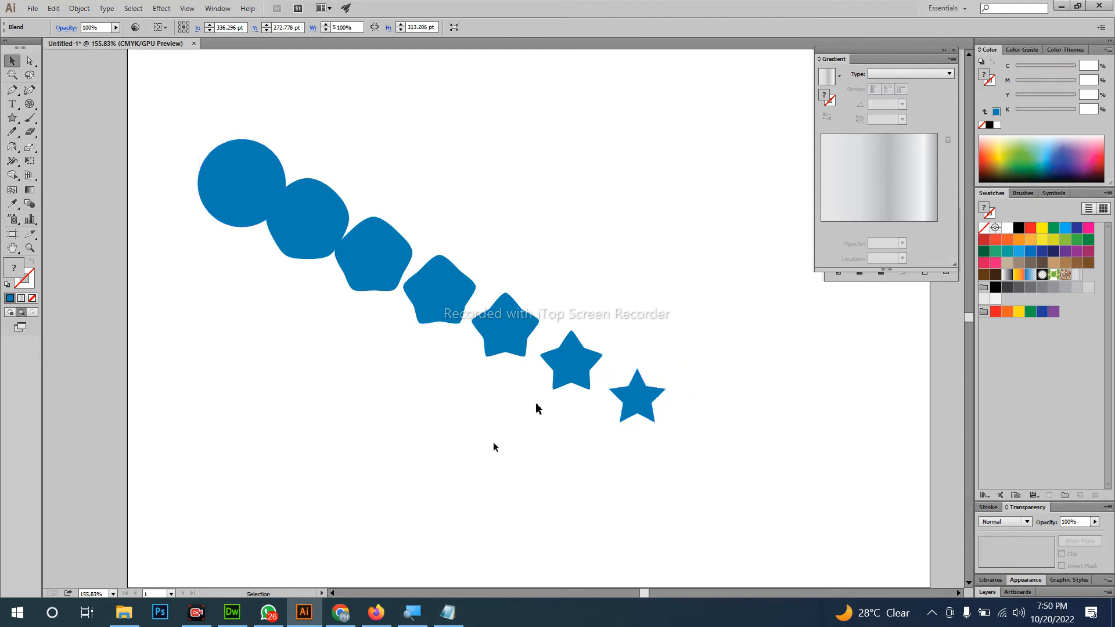
pyautogui.moveTo(682, 211); pyautogui.dragTo(349, 461)
pyautogui.press('Delete')
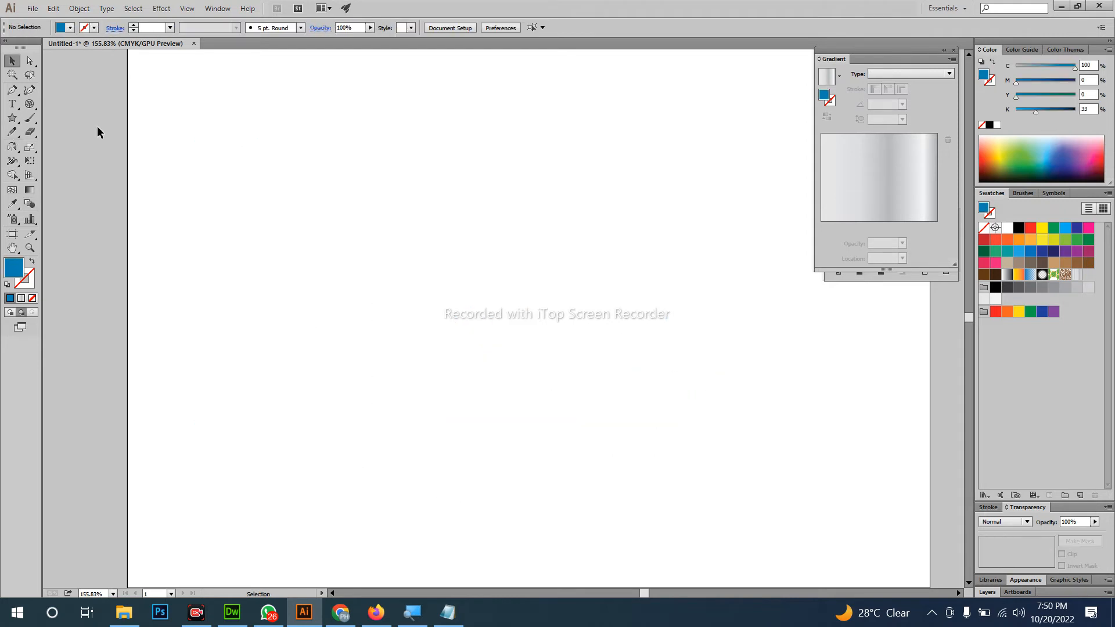
# Add the letter A as Myriad Pro text and scale it up to about 140 pt.
pyautogui.click(11, 105)
pyautogui.click(336, 232)
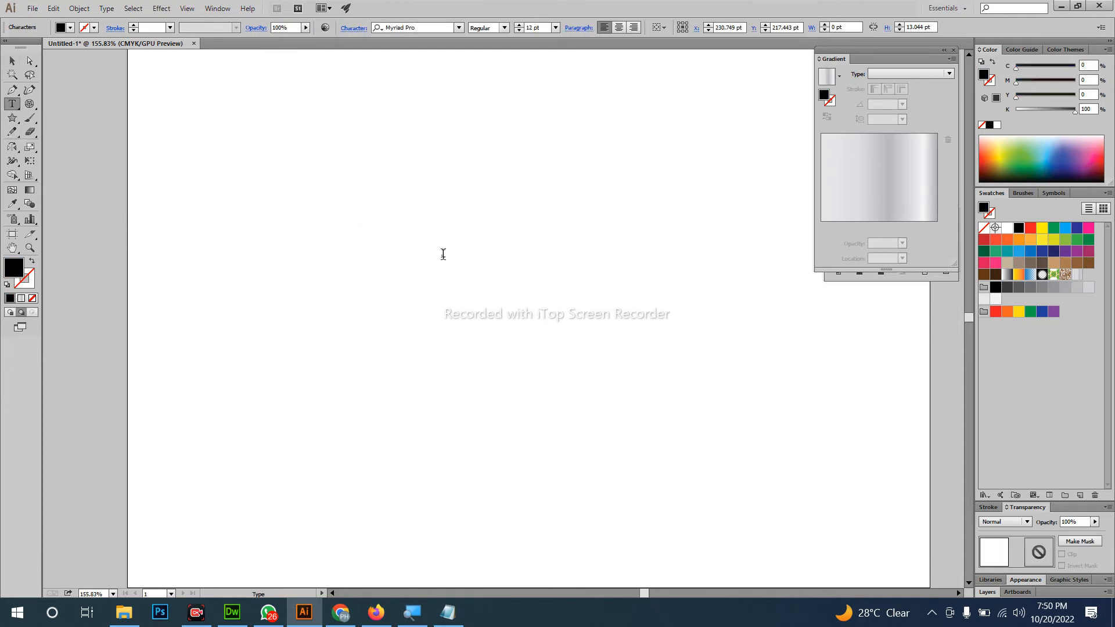
pyautogui.write('A')
pyautogui.click(12, 61)
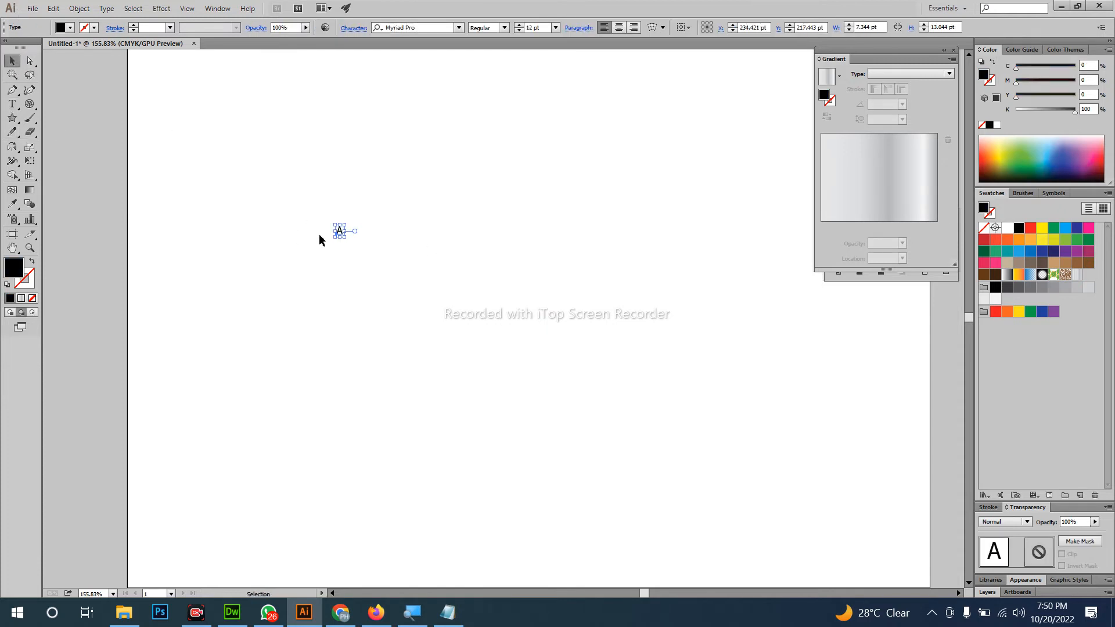
pyautogui.moveTo(345, 237); pyautogui.dragTo(493, 352)
# Duplicate the letter A twice in a row and change the copies to H and Z.
pyautogui.moveTo(398, 302); pyautogui.dragTo(567, 259)
pyautogui.doubleClick(409, 241)
pyautogui.write('H')
pyautogui.click(12, 61)
pyautogui.doubleClick(564, 241)
pyautogui.write('Z')
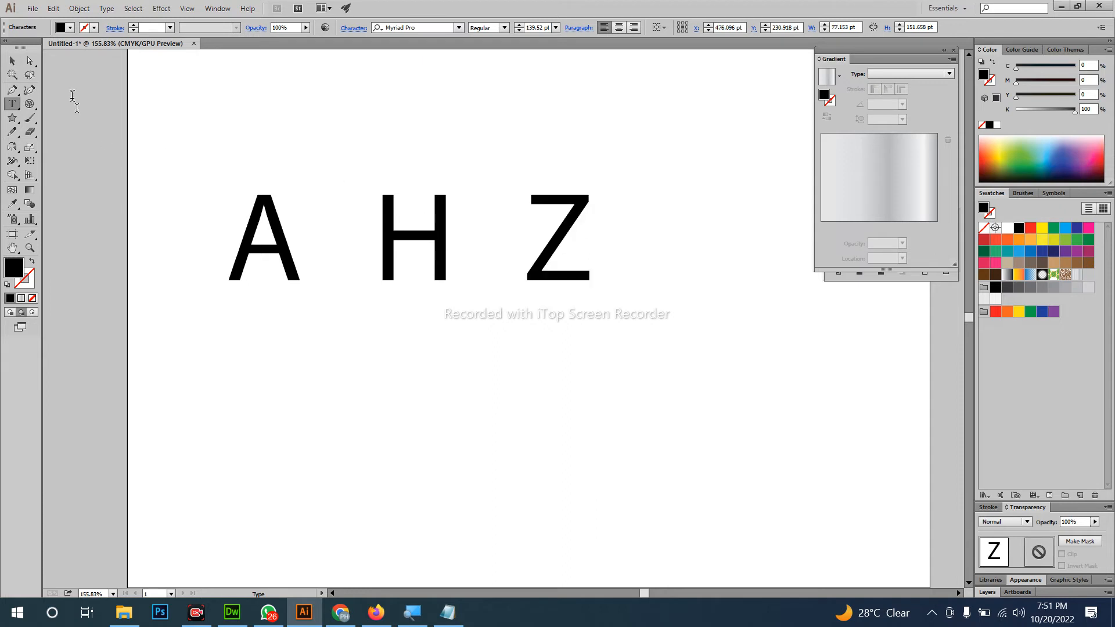
pyautogui.click(12, 61)
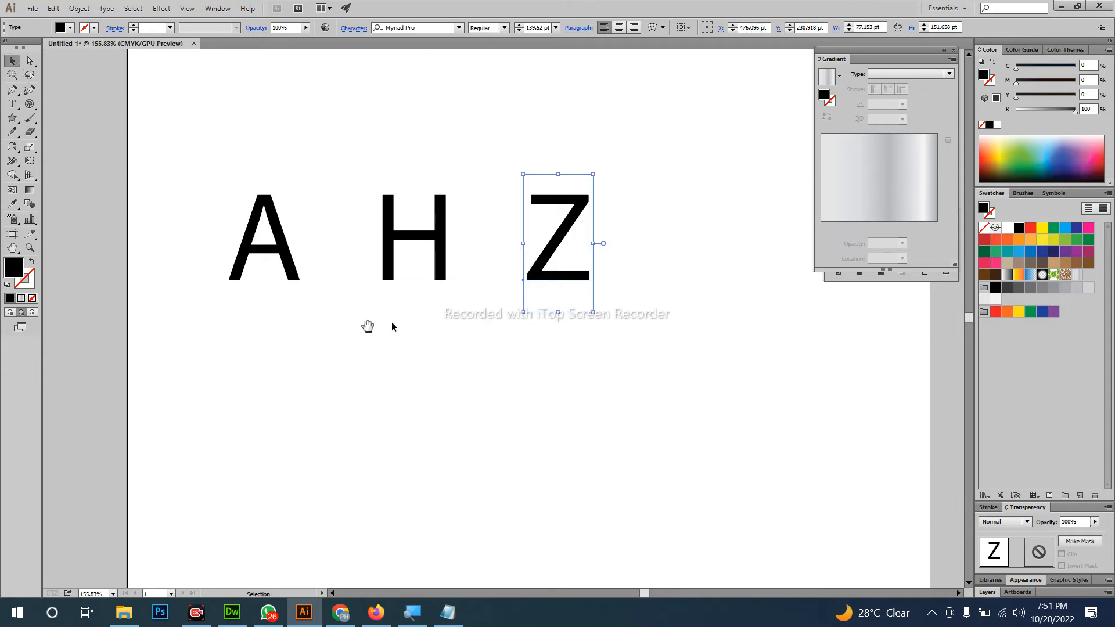
# Convert the letters A, H and Z to outlines.
pyautogui.moveTo(368, 326); pyautogui.dragTo(378, 303)
pyautogui.moveTo(605, 352); pyautogui.dragTo(373, 241)
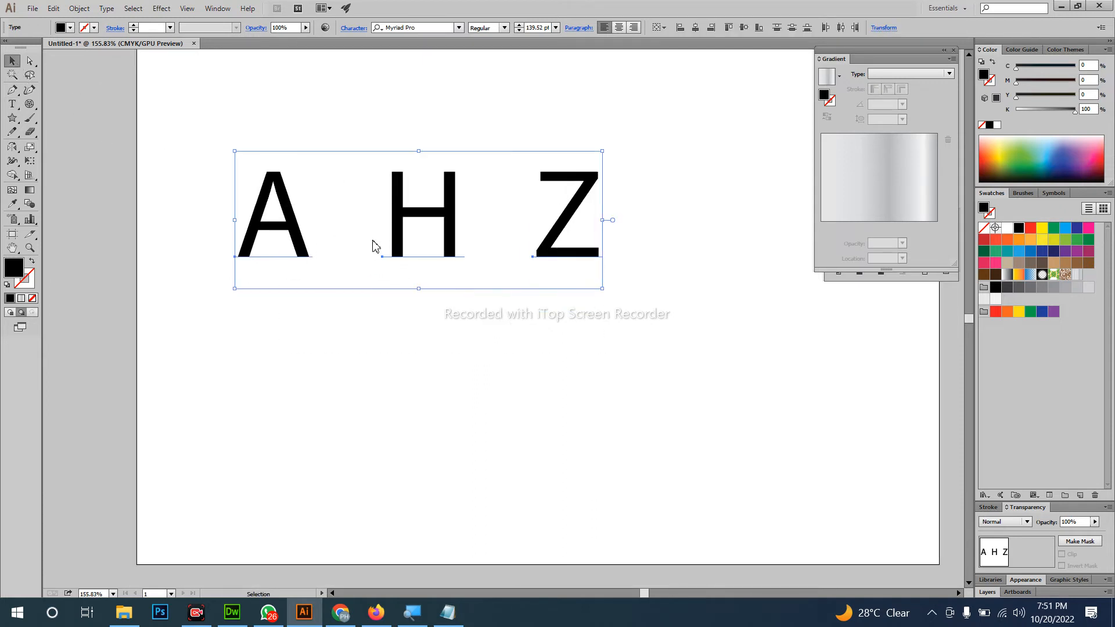
pyautogui.rightClick(374, 242)
pyautogui.click(440, 324)
# Spread the letters diagonally, with A in the artboard's upper-left corner, H near the centre and Z at the lower right.
pyautogui.press('z')
pyautogui.click(384, 264)
pyautogui.moveTo(375, 327); pyautogui.dragTo(218, 248)
pyautogui.press('v')
pyautogui.click(326, 328)
pyautogui.moveTo(314, 278); pyautogui.dragTo(289, 198)
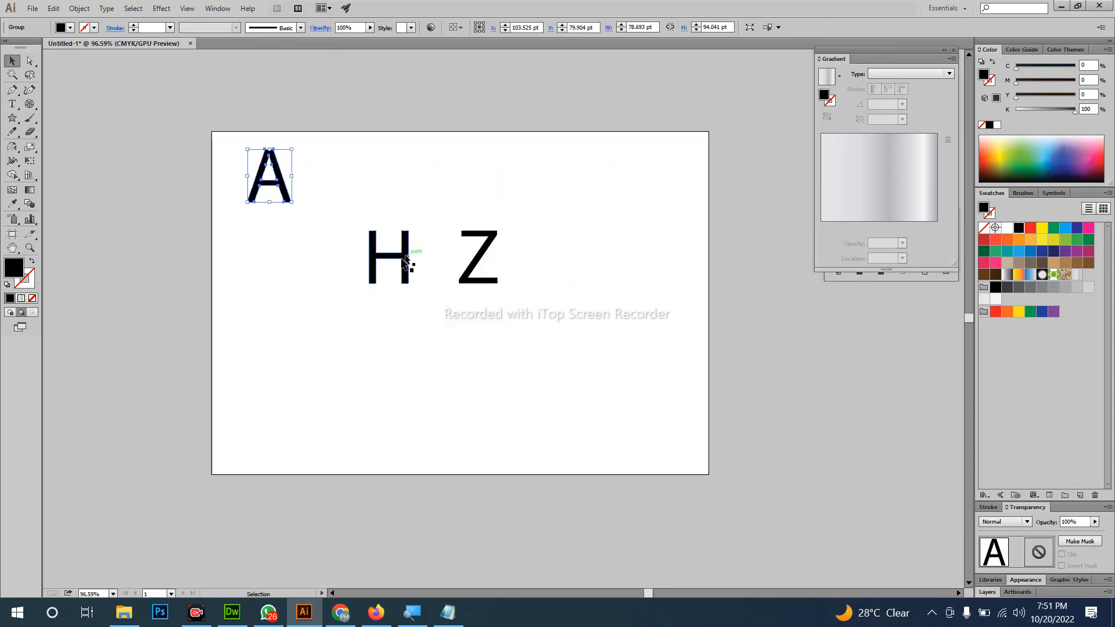
pyautogui.moveTo(407, 262); pyautogui.dragTo(430, 305)
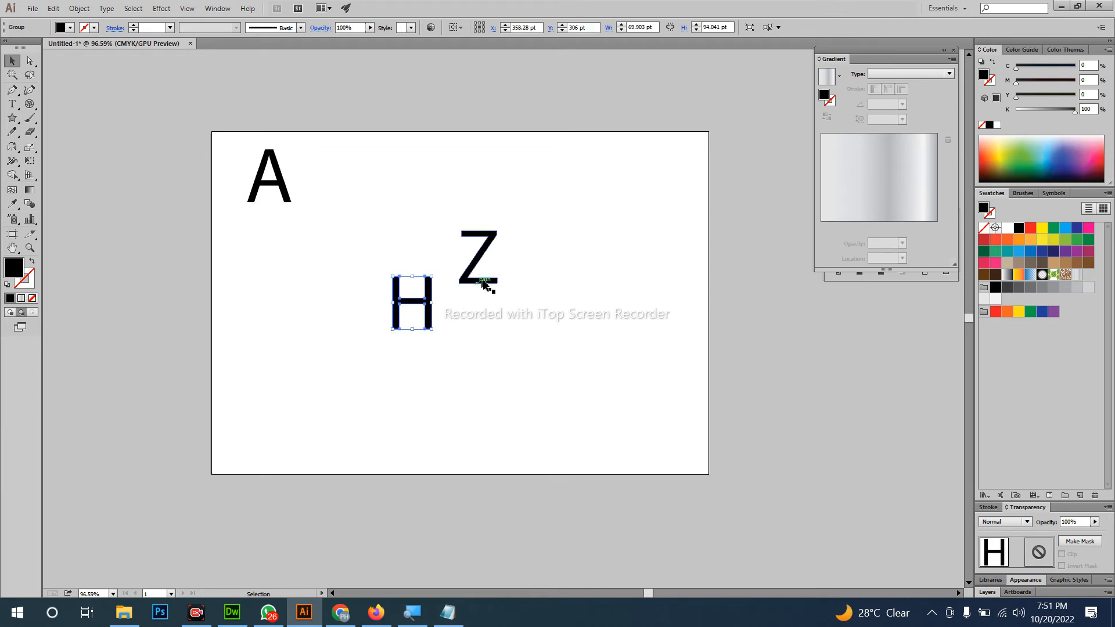
pyautogui.moveTo(488, 281); pyautogui.dragTo(617, 413)
pyautogui.moveTo(219, 129); pyautogui.dragTo(650, 424)
pyautogui.click(225, 200)
# Fill the letter A with red, H with light blue and Z with orange.
pyautogui.moveTo(216, 169); pyautogui.dragTo(373, 200)
pyautogui.click(1030, 228)
pyautogui.moveTo(521, 272); pyautogui.dragTo(337, 356)
pyautogui.click(1078, 229)
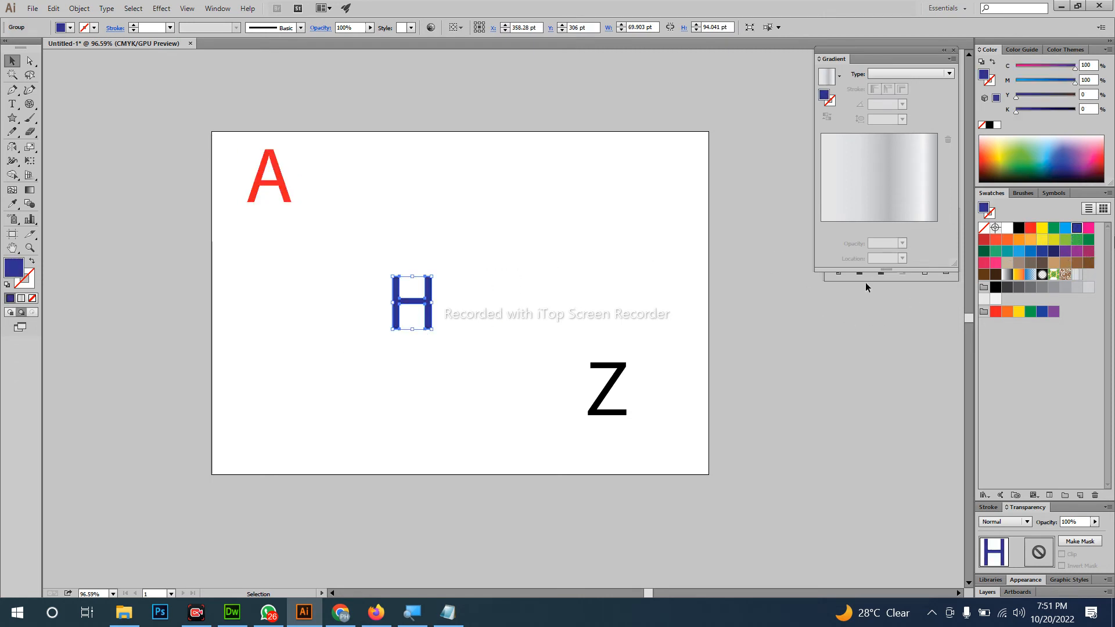
pyautogui.click(1024, 254)
pyautogui.moveTo(595, 462); pyautogui.dragTo(639, 377)
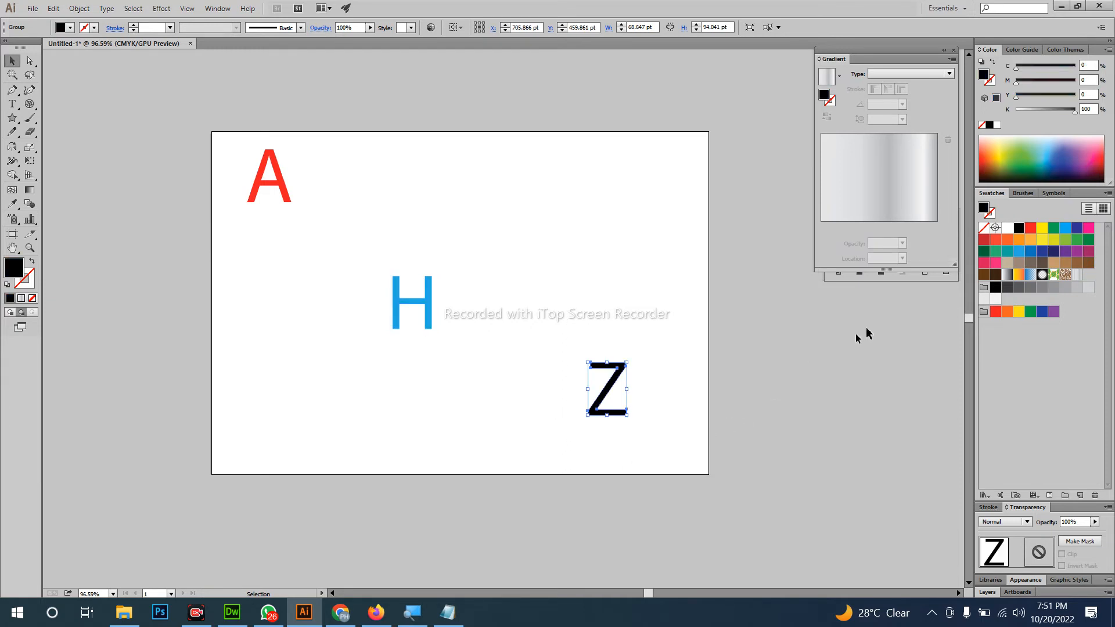
pyautogui.click(1020, 240)
# Blend the letters A, H and Z in sequence using Specified Steps spacing with 5 steps.
pyautogui.click(663, 256)
pyautogui.moveTo(198, 138); pyautogui.dragTo(624, 417)
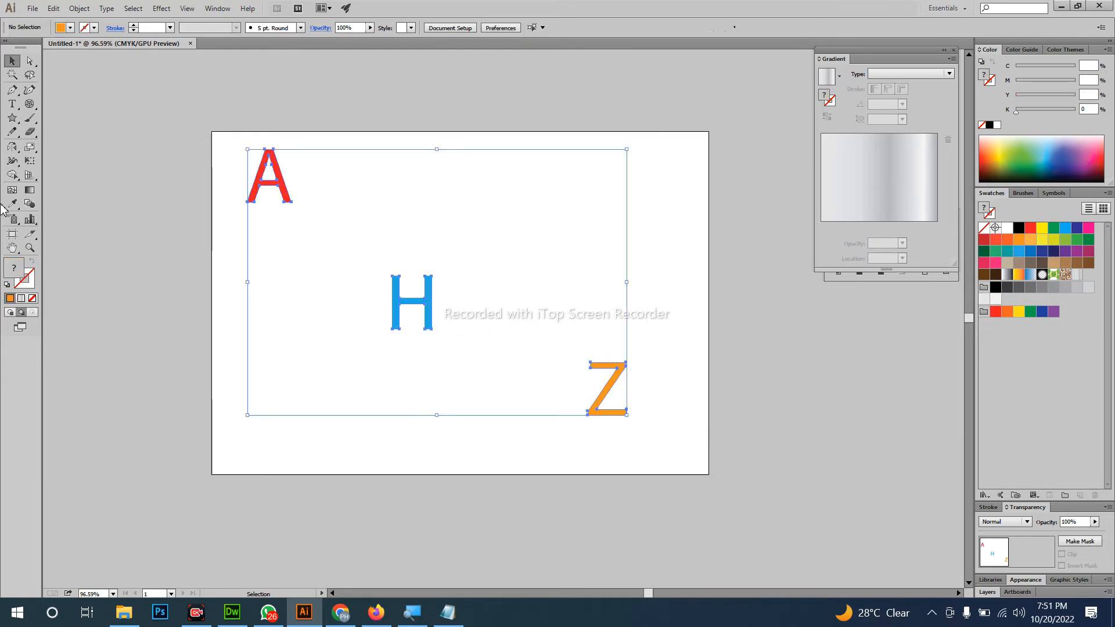
pyautogui.doubleClick(30, 203)
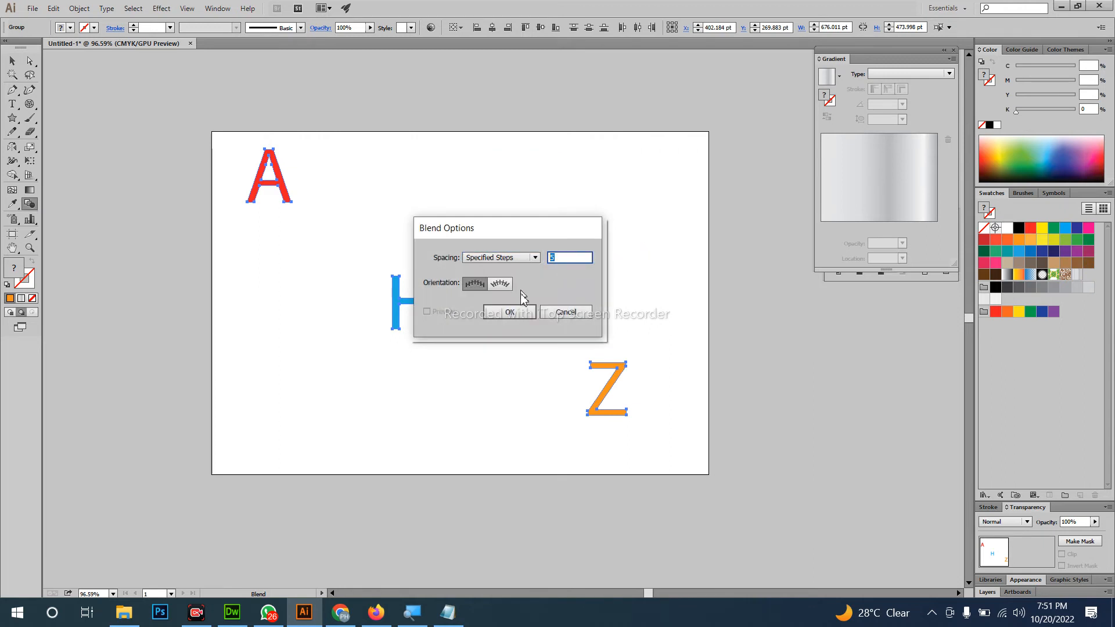
pyautogui.click(510, 311)
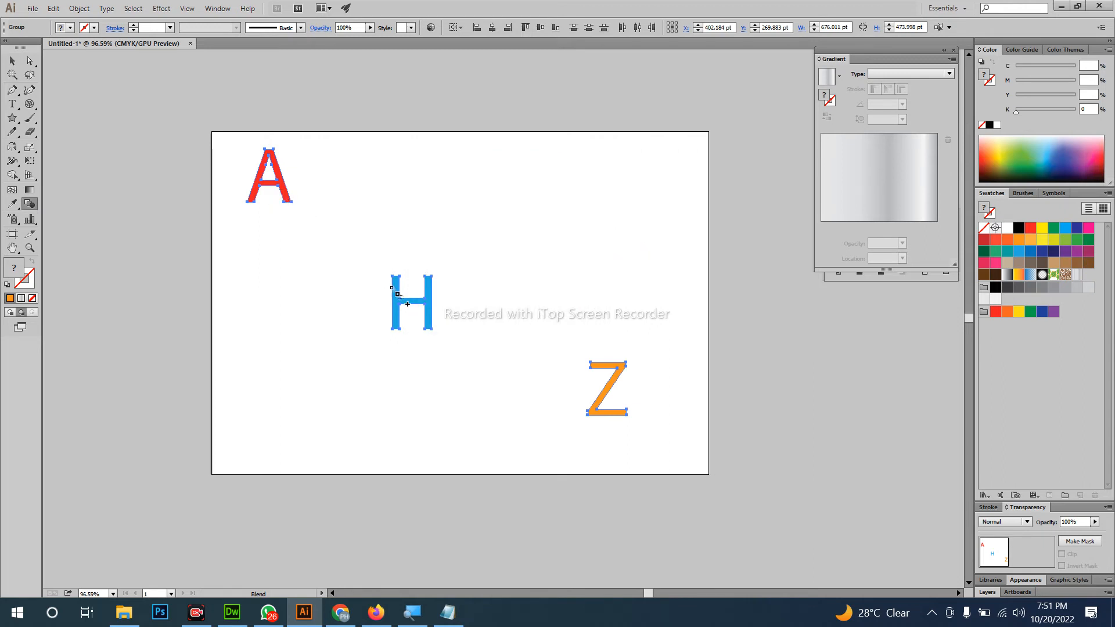
pyautogui.click(397, 298)
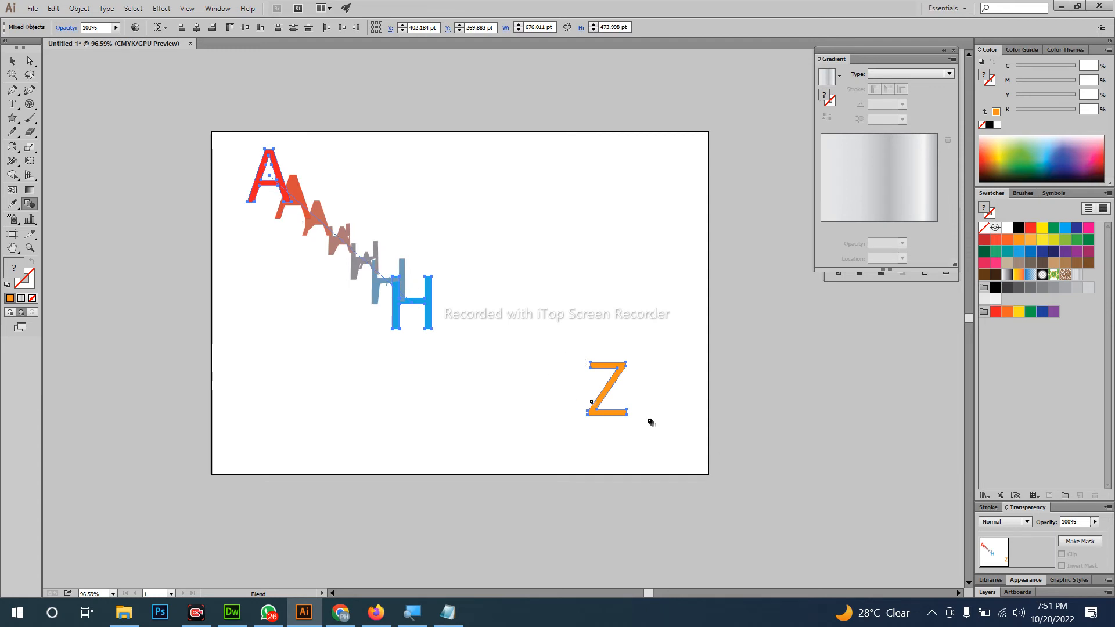
pyautogui.click(618, 413)
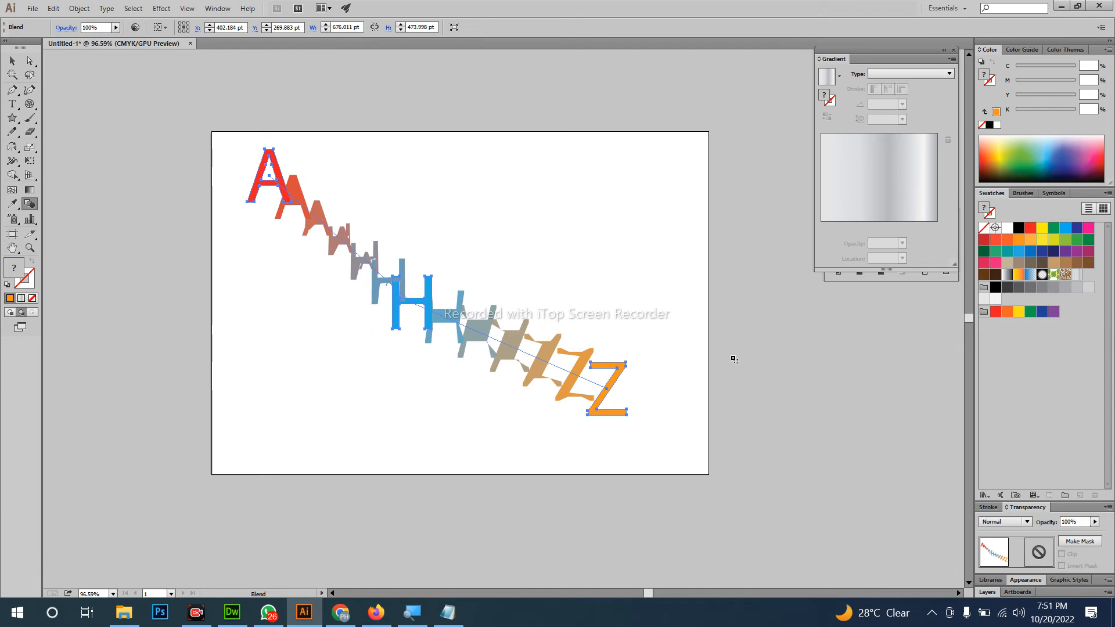
# Delete the blended letters and fit the empty artboard in the window.
pyautogui.press('Delete')
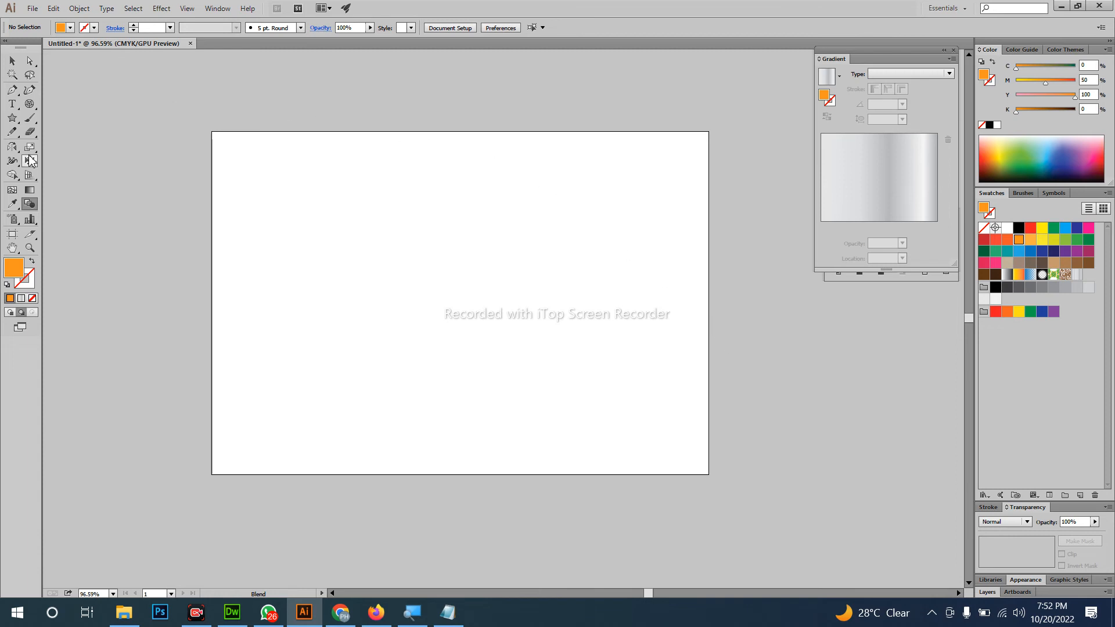
pyautogui.hotkey('ctrl', '0')
pyautogui.doubleClick(31, 200)
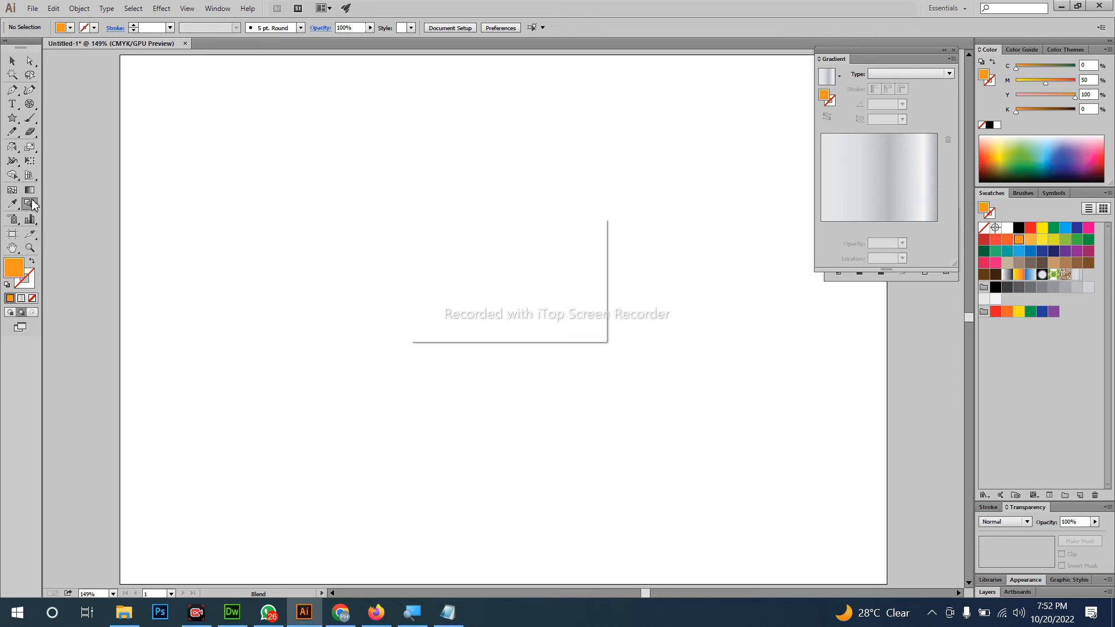
pyautogui.click(512, 258)
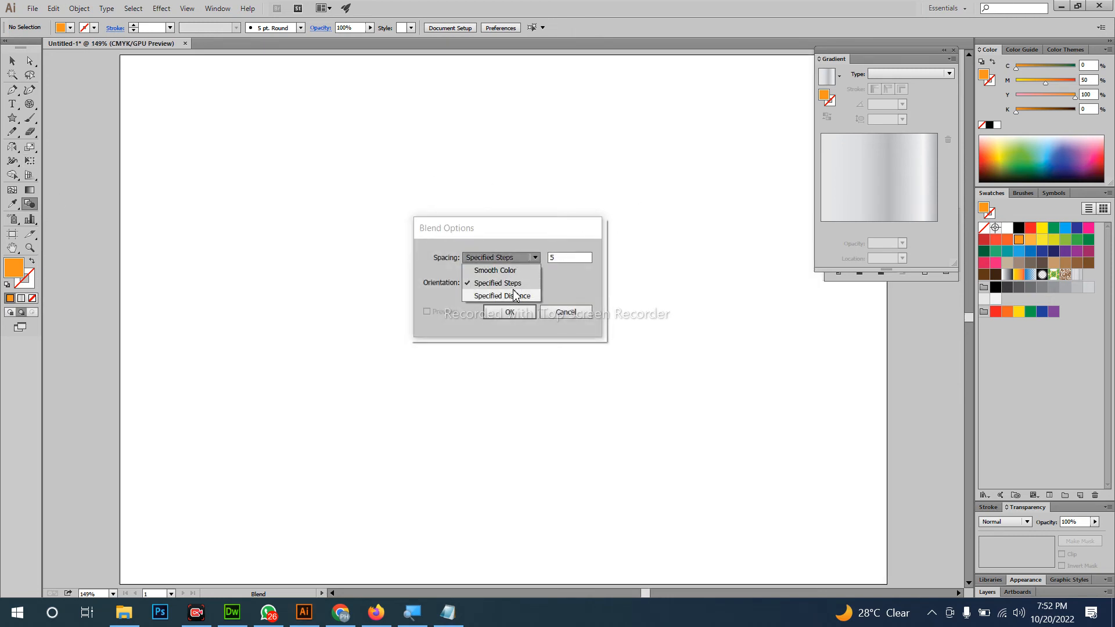
pyautogui.click(512, 294)
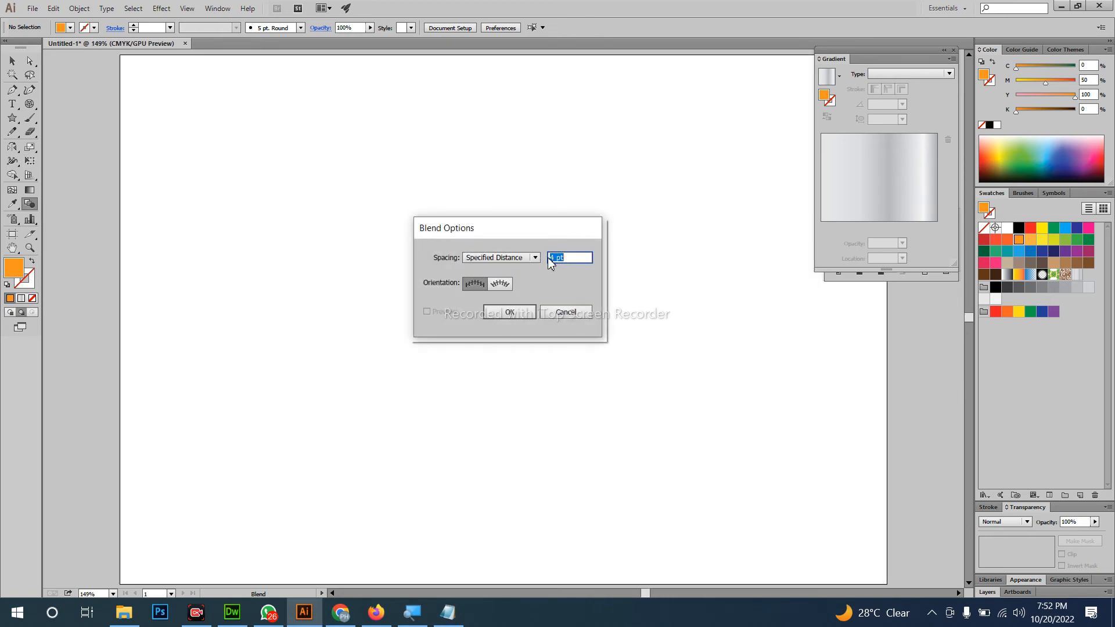
pyautogui.click(560, 317)
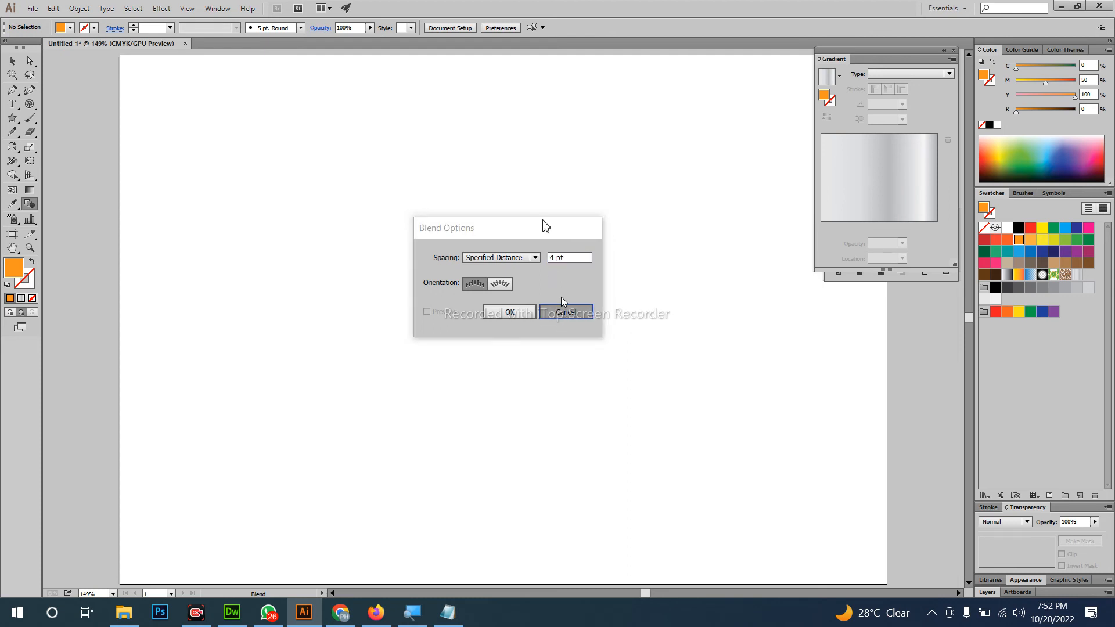
# Draw a straight horizontal Pen path about 694 pt long with nine irregularly spaced anchor points near the artboard's upper edge.
pyautogui.hotkey('ctrl', '-')
pyautogui.moveTo(435, 241); pyautogui.dragTo(338, 244)
pyautogui.press('z')
pyautogui.click(295, 226)
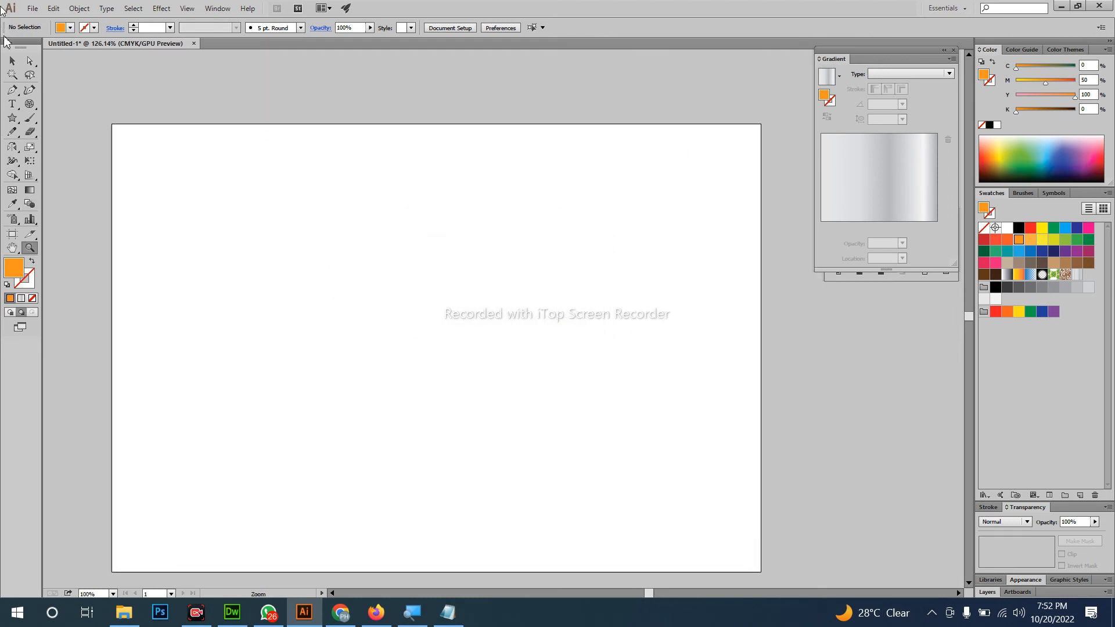
pyautogui.moveTo(13, 90); pyautogui.dragTo(50, 92)
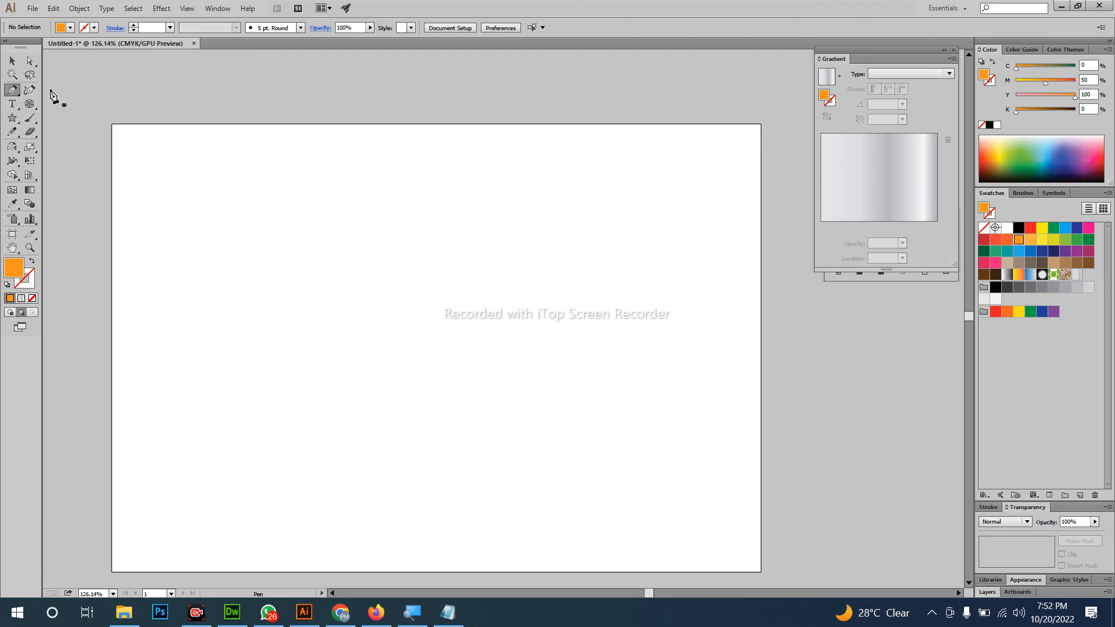
pyautogui.click(149, 161)
pyautogui.click(192, 161)
pyautogui.click(245, 161)
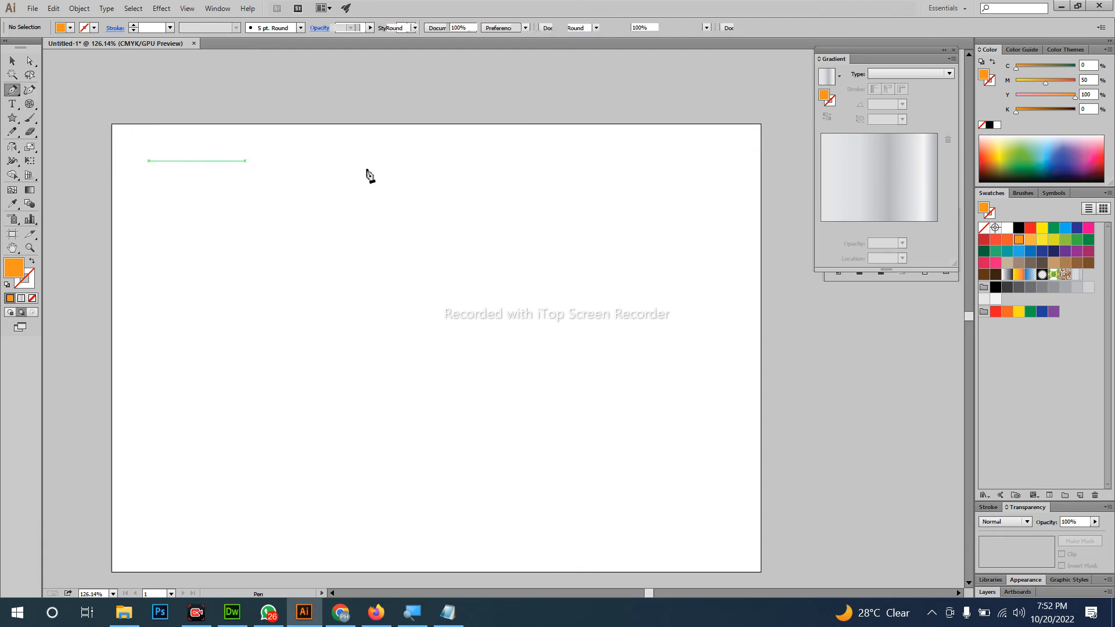
pyautogui.click(313, 161)
pyautogui.click(404, 161)
pyautogui.click(454, 161)
pyautogui.click(520, 161)
pyautogui.click(562, 161)
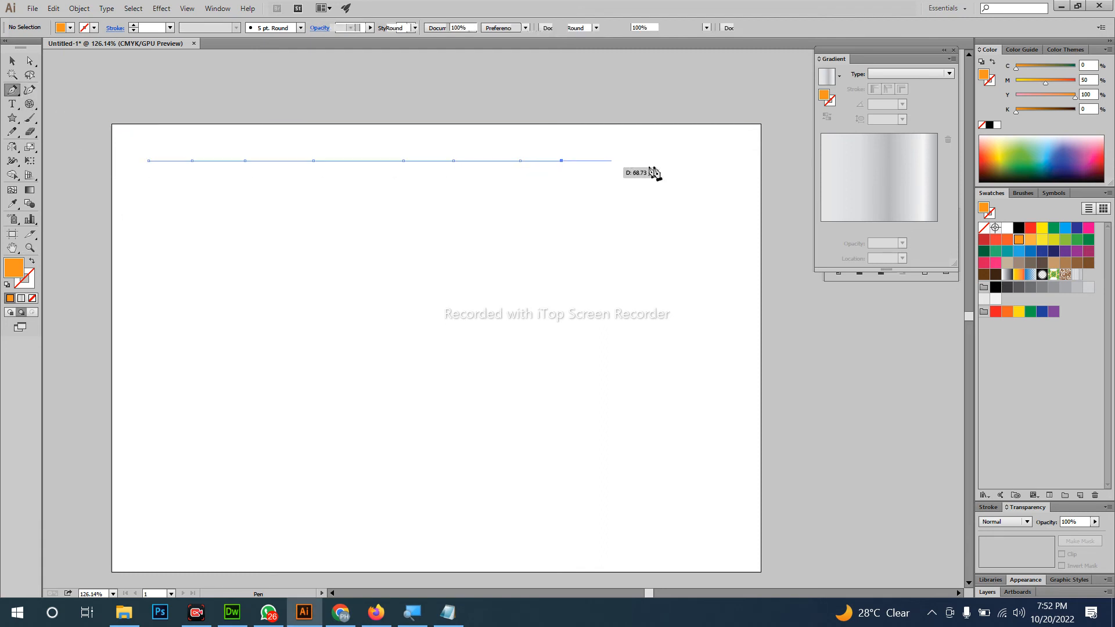
pyautogui.click(657, 161)
# Swap the path's fill and stroke, giving it an orange stroke and no fill.
pyautogui.press('v')
pyautogui.moveTo(425, 170); pyautogui.dragTo(498, 229)
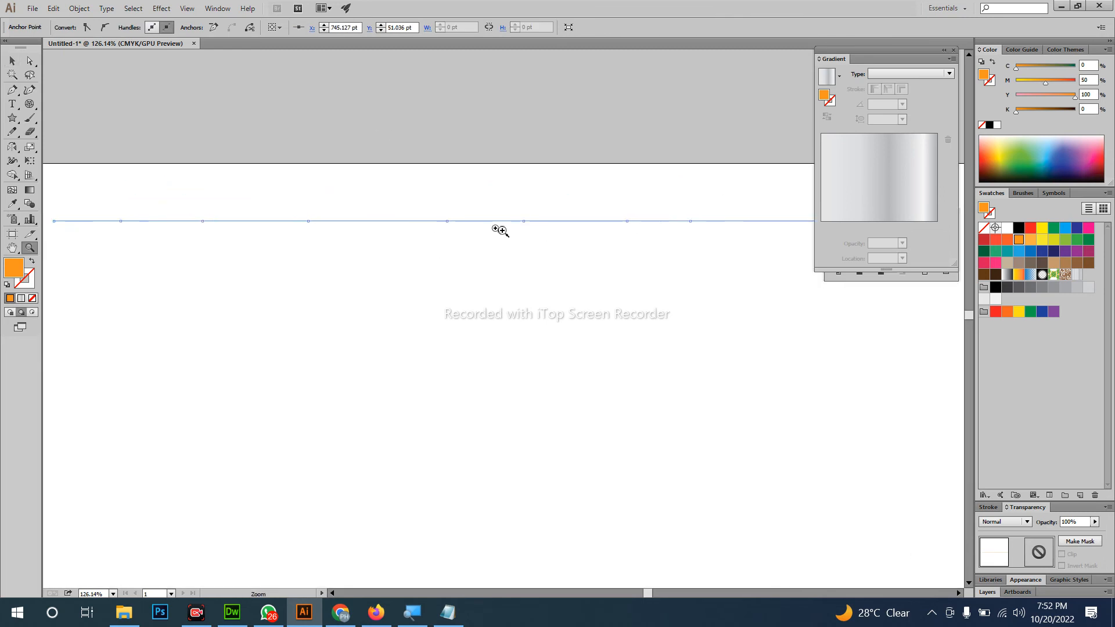
pyautogui.click(498, 193)
pyautogui.moveTo(528, 192); pyautogui.dragTo(476, 259)
pyautogui.hotkey('shift', 'x')
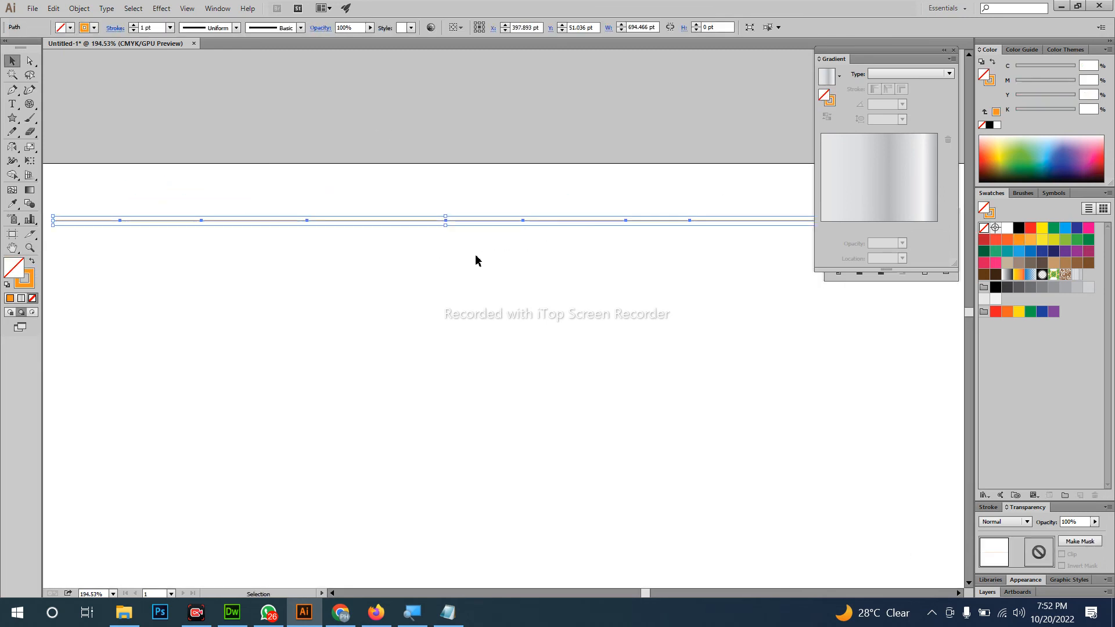
# Pull curve handles out of the path's anchor points one after another to turn the straight line into an irregular wave.
pyautogui.moveTo(350, 285); pyautogui.dragTo(429, 274)
pyautogui.press('z')
pyautogui.moveTo(221, 273); pyautogui.dragTo(305, 300)
pyautogui.hotkey('shift', 'c')
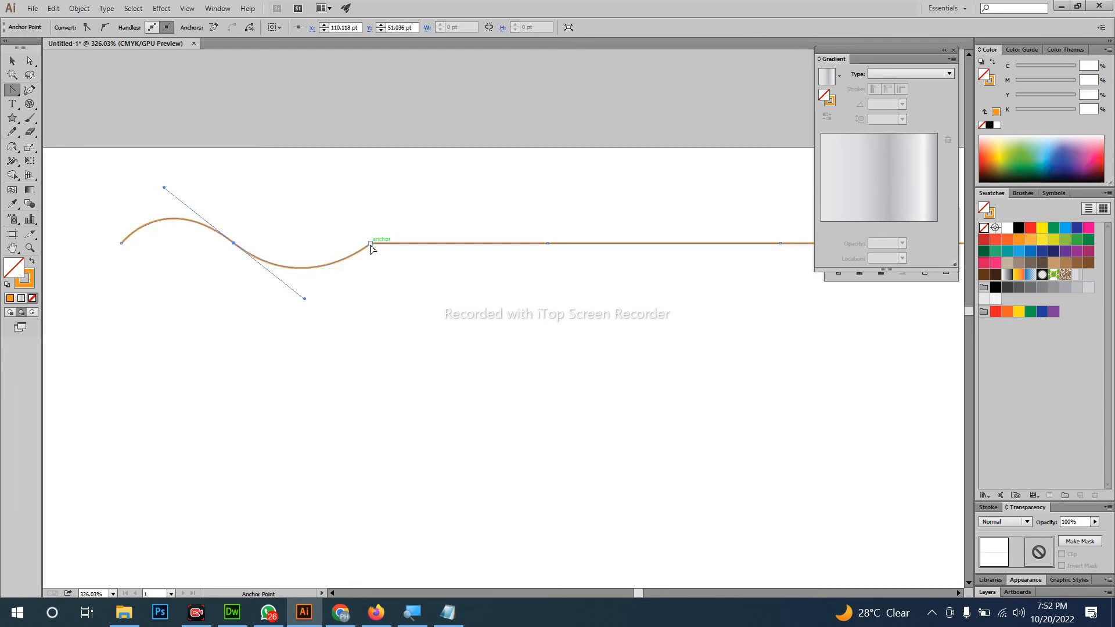
pyautogui.moveTo(371, 243); pyautogui.dragTo(450, 300)
pyautogui.moveTo(548, 243); pyautogui.dragTo(637, 310)
pyautogui.moveTo(714, 275); pyautogui.dragTo(435, 306)
pyautogui.moveTo(502, 274); pyautogui.dragTo(594, 335)
pyautogui.moveTo(631, 275); pyautogui.dragTo(698, 313)
pyautogui.moveTo(796, 305); pyautogui.dragTo(508, 390)
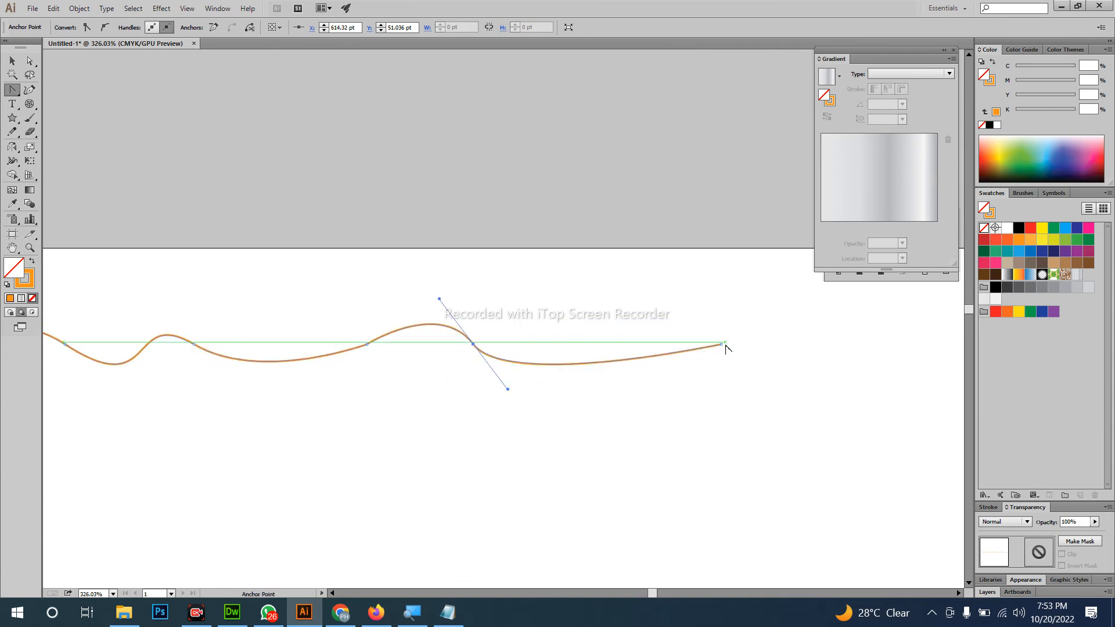
pyautogui.moveTo(722, 345); pyautogui.dragTo(819, 405)
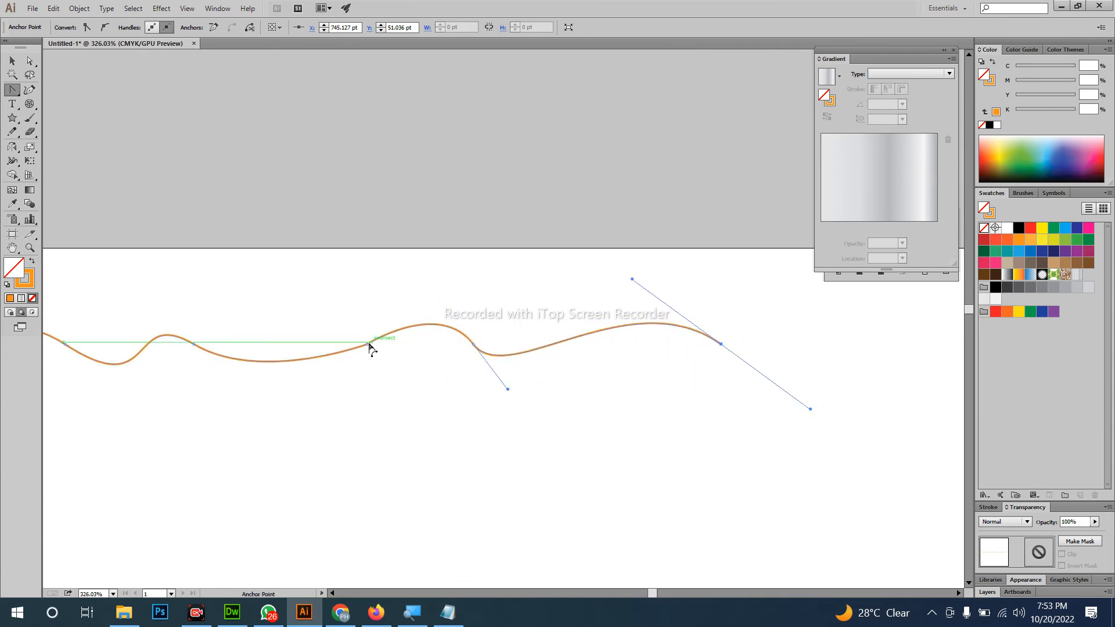
pyautogui.moveTo(367, 345); pyautogui.dragTo(416, 391)
# Duplicate the wavy line straight down and place the copy near the artboard's lower edge.
pyautogui.press('z')
pyautogui.moveTo(285, 354); pyautogui.dragTo(125, 270)
pyautogui.press('v')
pyautogui.click(205, 310)
pyautogui.moveTo(206, 310)
pyautogui.mouseDown()
pyautogui.moveTo(547, 246)
pyautogui.moveTo(481, 199)
pyautogui.moveTo(443, 264)
pyautogui.moveTo(406, 242)
pyautogui.moveTo(397, 183)
pyautogui.moveTo(413, 468)
pyautogui.moveTo(455, 463)
pyautogui.mouseUp()
pyautogui.press('z')
pyautogui.moveTo(346, 407)
pyautogui.mouseDown()
pyautogui.moveTo(296, 360)
pyautogui.moveTo(280, 296)
pyautogui.mouseUp()
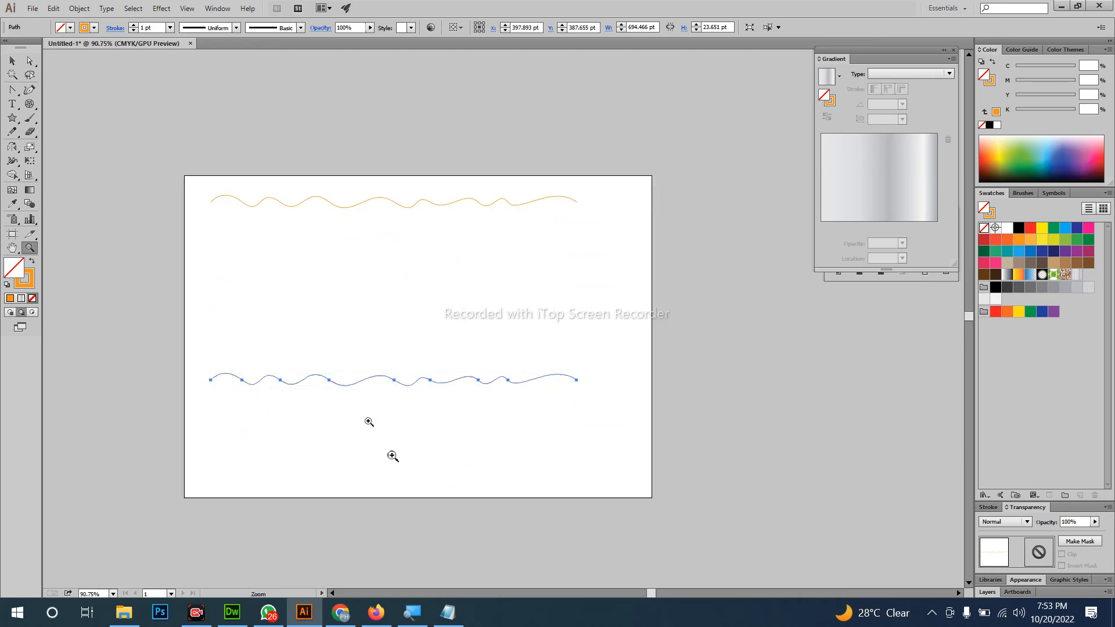
pyautogui.click(363, 377)
pyautogui.press('v')
pyautogui.moveTo(399, 375); pyautogui.dragTo(404, 479)
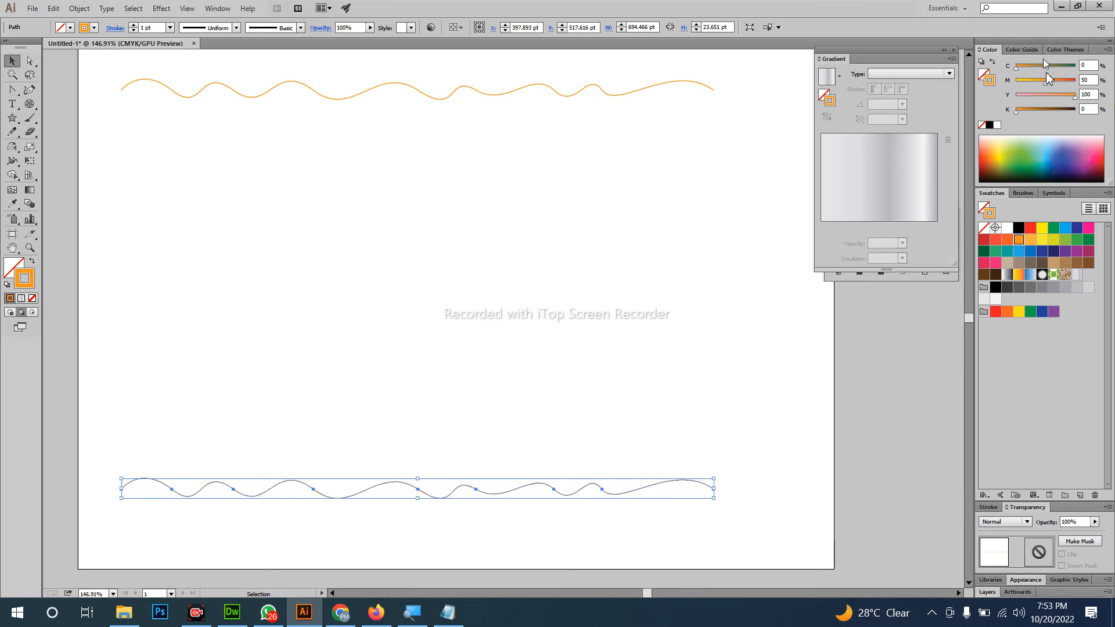
# Set the lower wavy line's stroke colour to 79% magenta and 30% black.
pyautogui.click(1034, 111)
pyautogui.click(1063, 82)
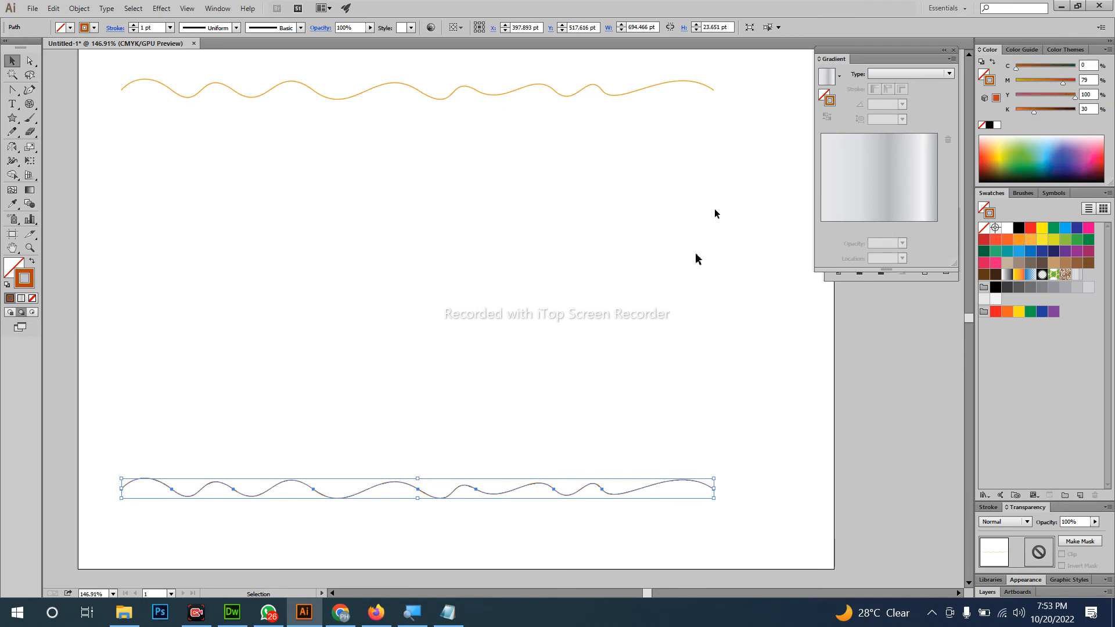
pyautogui.click(682, 282)
# Blend the upper and lower wavy lines using Specified Distance spacing of 3 pt.
pyautogui.moveTo(557, 302); pyautogui.dragTo(640, 281)
pyautogui.hotkey('ctrl', '0')
pyautogui.moveTo(420, 76)
pyautogui.mouseDown()
pyautogui.moveTo(492, 430)
pyautogui.moveTo(521, 505)
pyautogui.mouseUp()
pyautogui.click(30, 204)
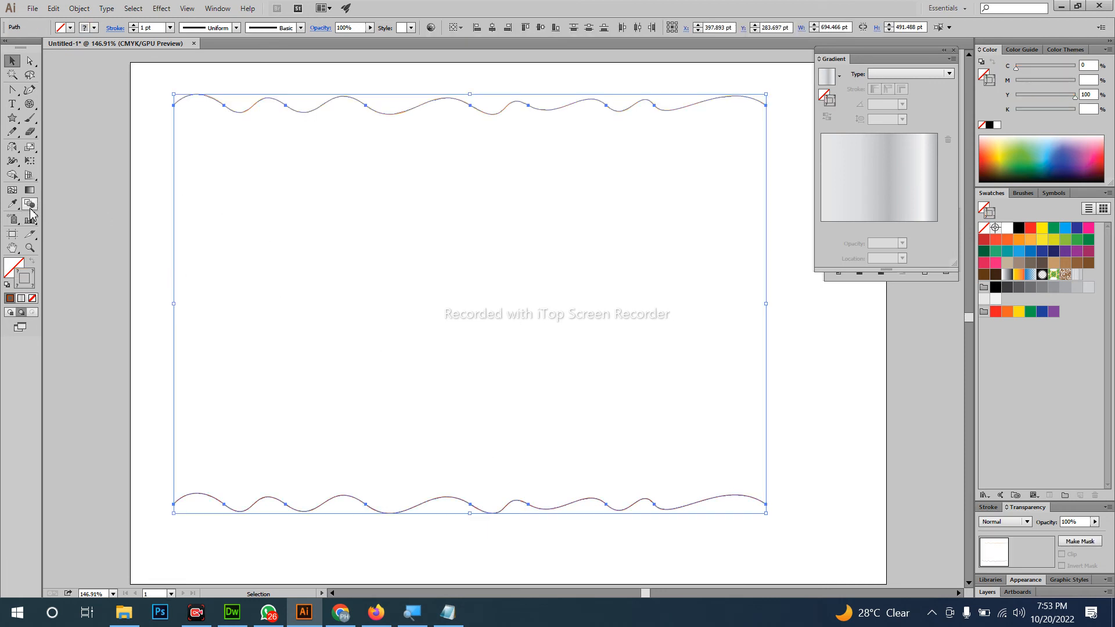
pyautogui.doubleClick(29, 205)
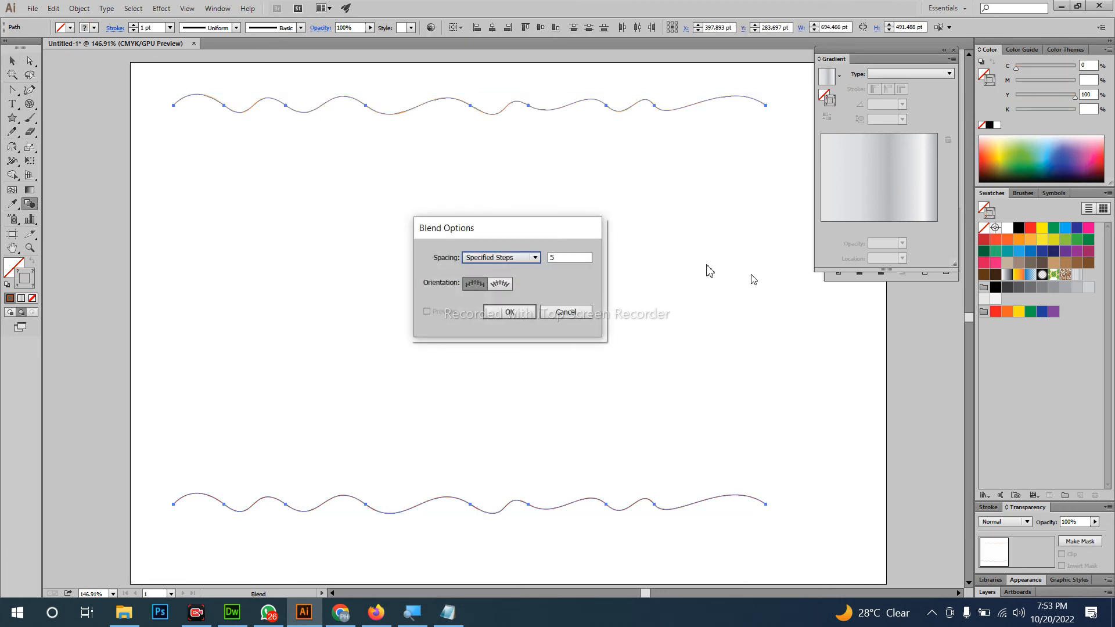
pyautogui.click(515, 260)
pyautogui.click(509, 296)
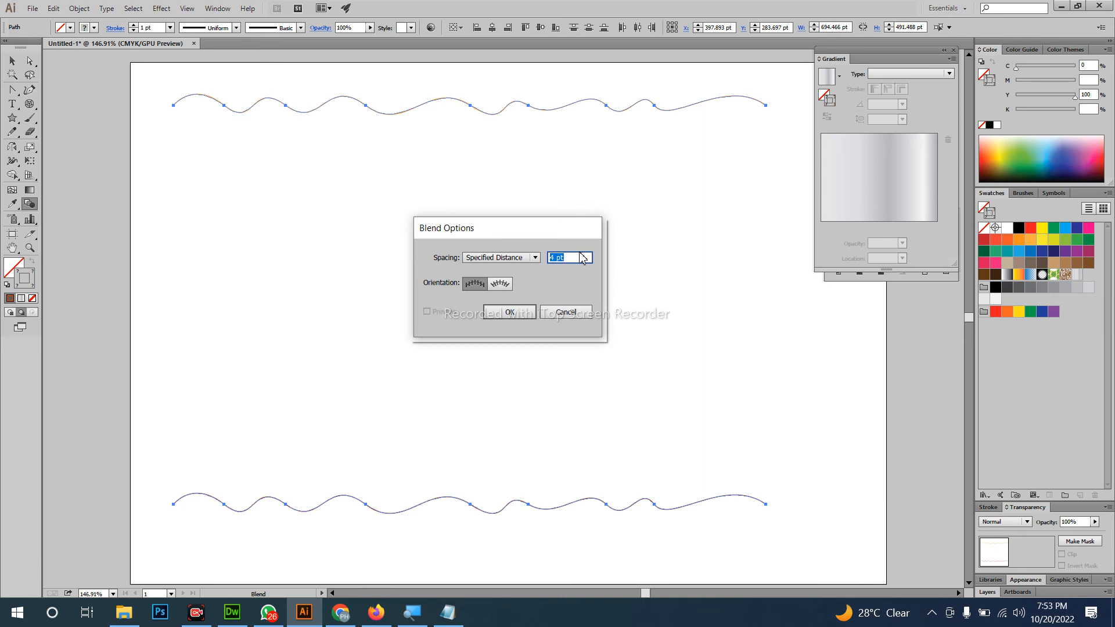
pyautogui.press('BackSpace')
pyautogui.press('Return')
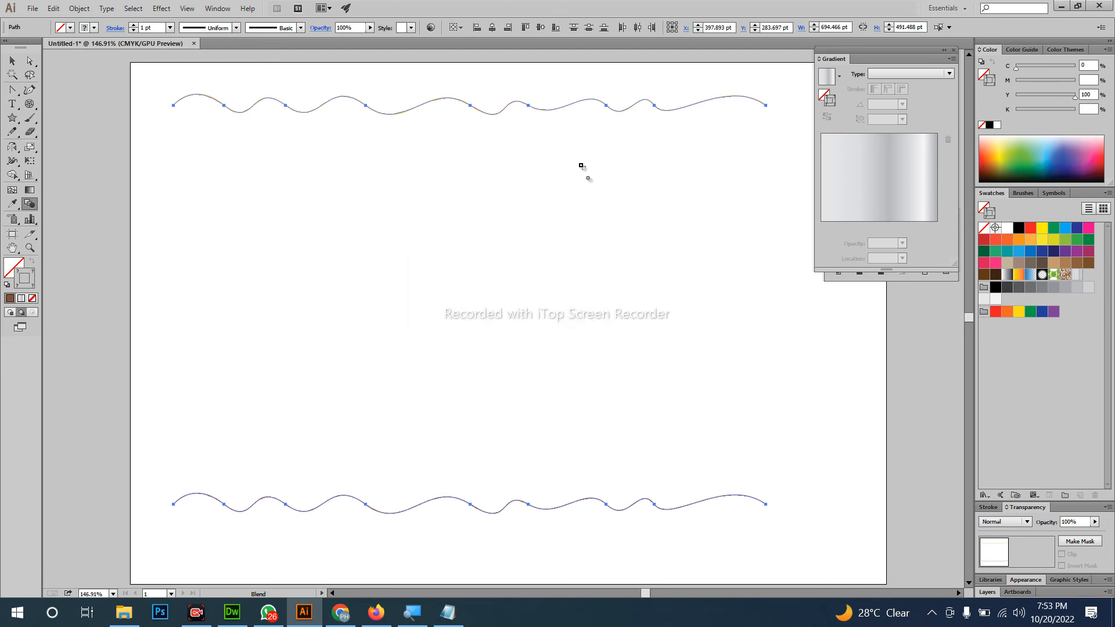
pyautogui.click(498, 514)
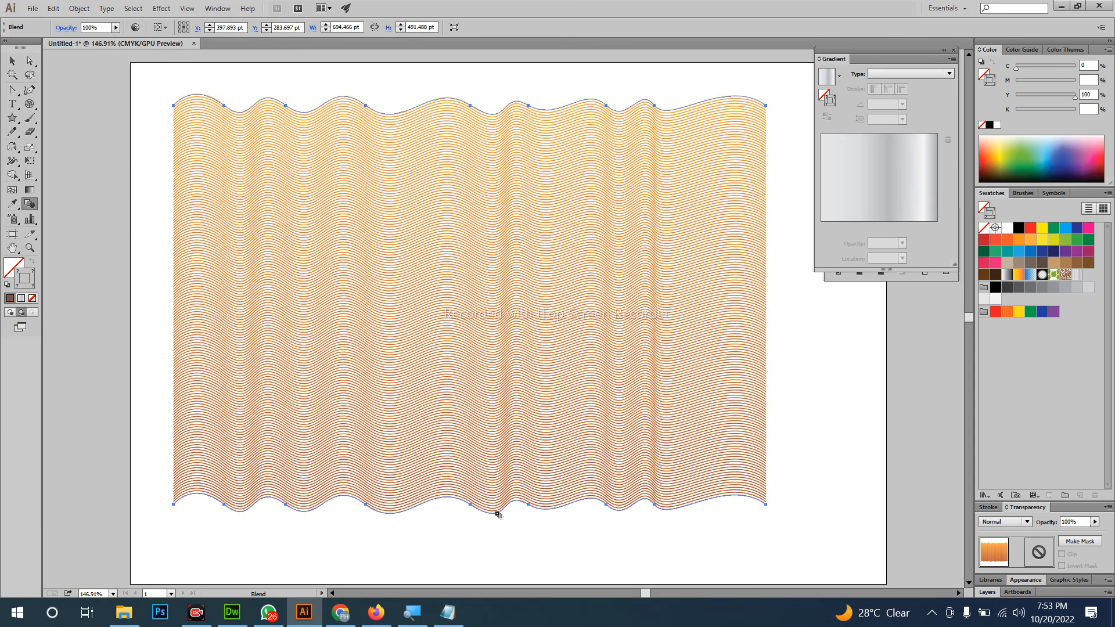
# Examine the line spacing and colour transition of the wavy blend up close and as a whole.
pyautogui.press('z')
pyautogui.moveTo(450, 199); pyautogui.dragTo(560, 361)
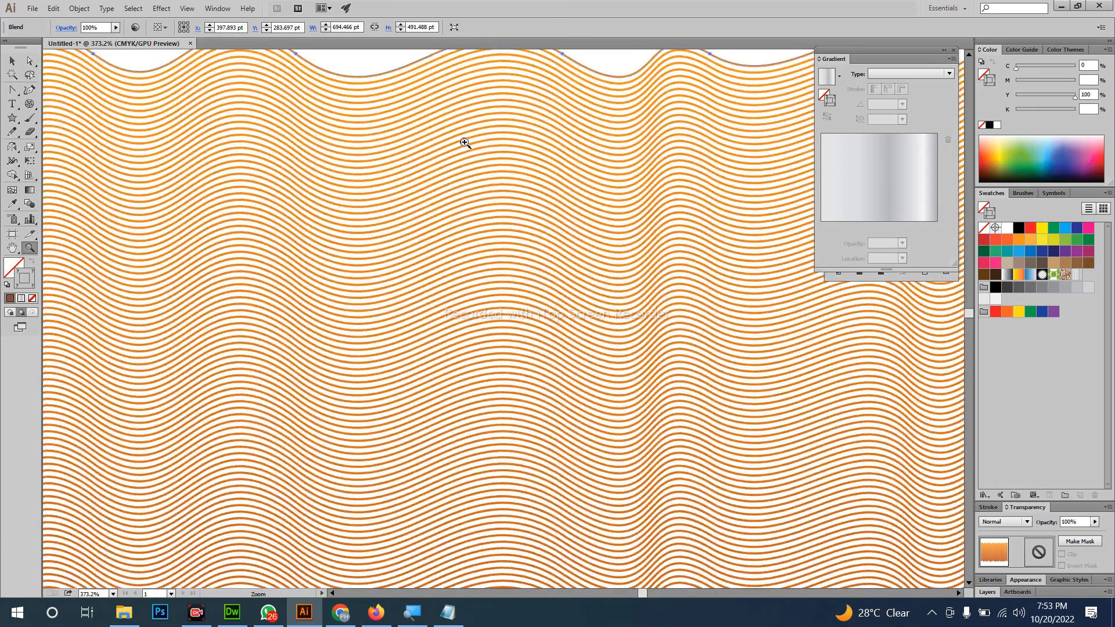
pyautogui.moveTo(435, 449); pyautogui.dragTo(194, 315)
pyautogui.moveTo(386, 426); pyautogui.dragTo(339, 238)
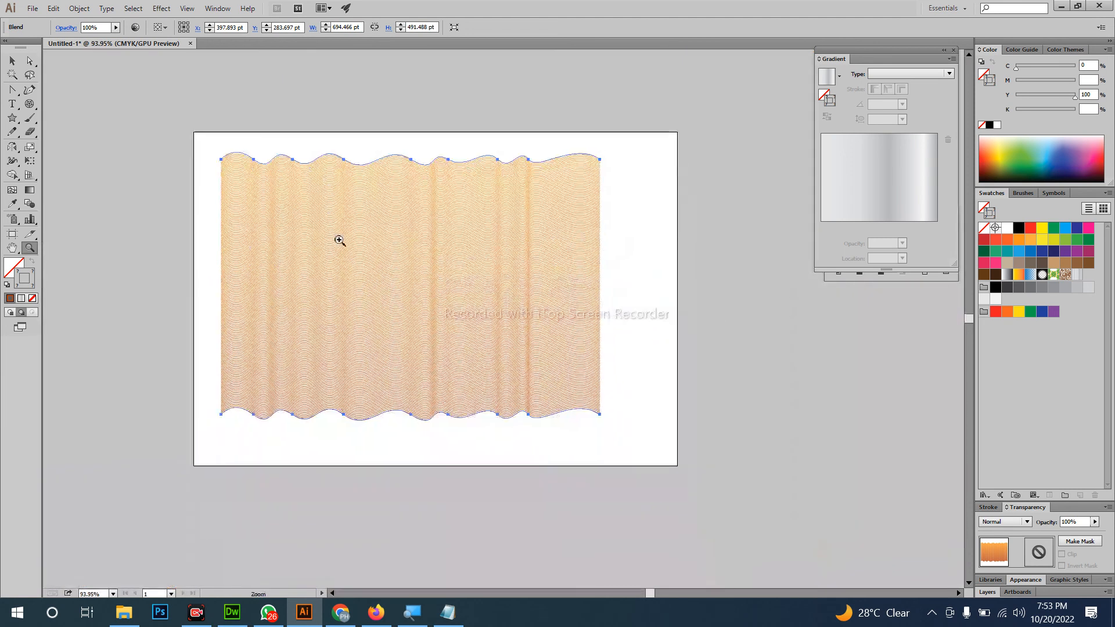
pyautogui.press('v')
pyautogui.click(617, 317)
pyautogui.moveTo(640, 344); pyautogui.dragTo(689, 421)
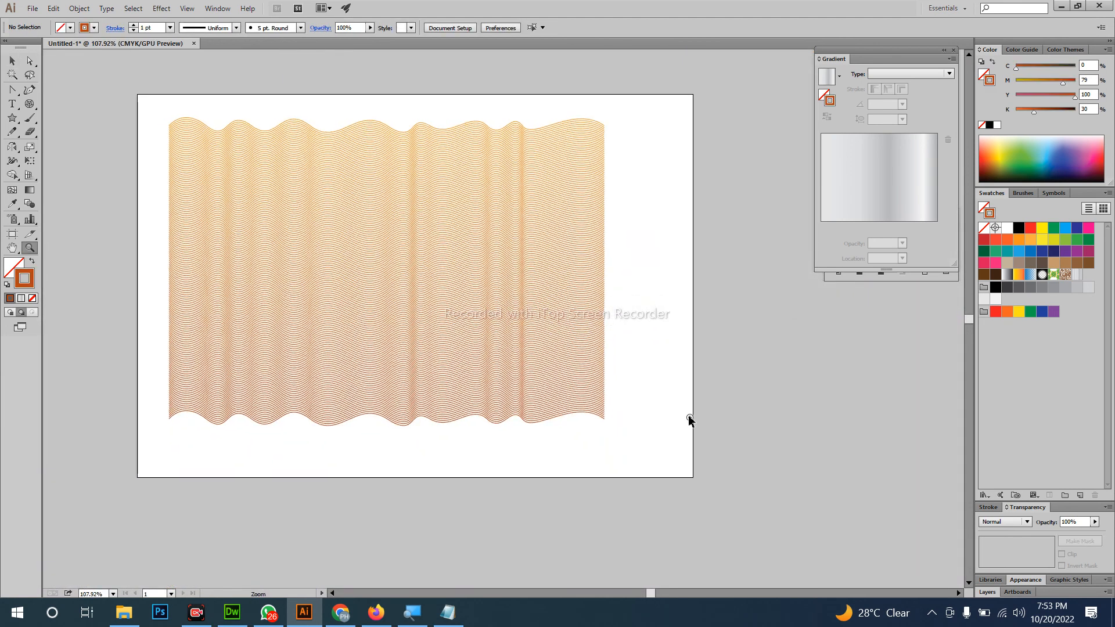
# Undo the wavy line blend and the lower line's magenta change.
pyautogui.hotkey('ctrl', 'z')
pyautogui.hotkey('ctrl', 'z')
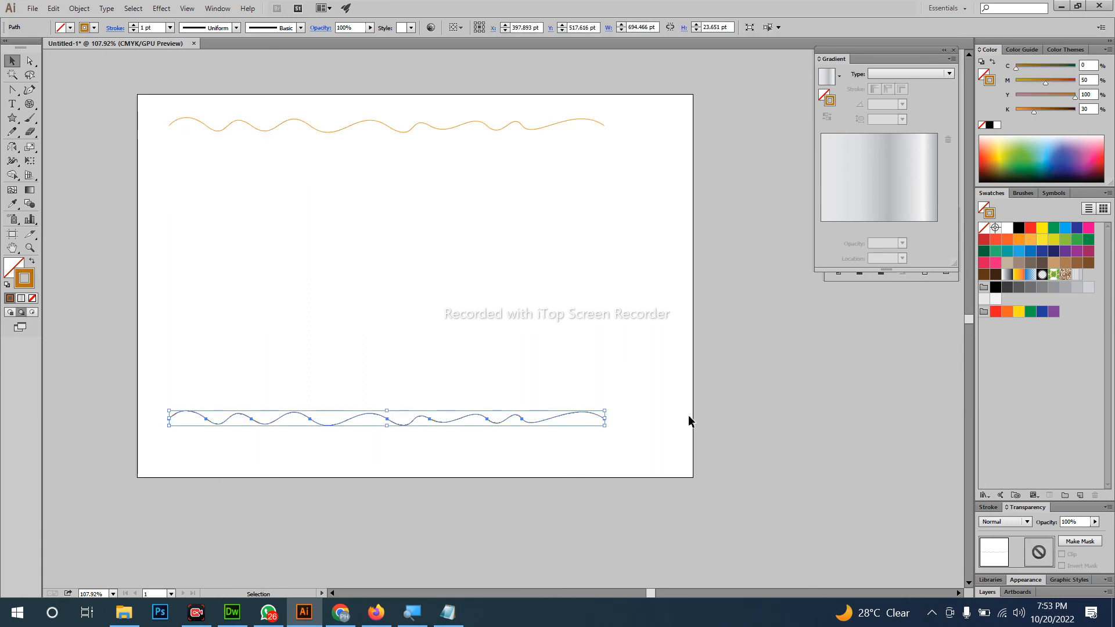
pyautogui.click(630, 366)
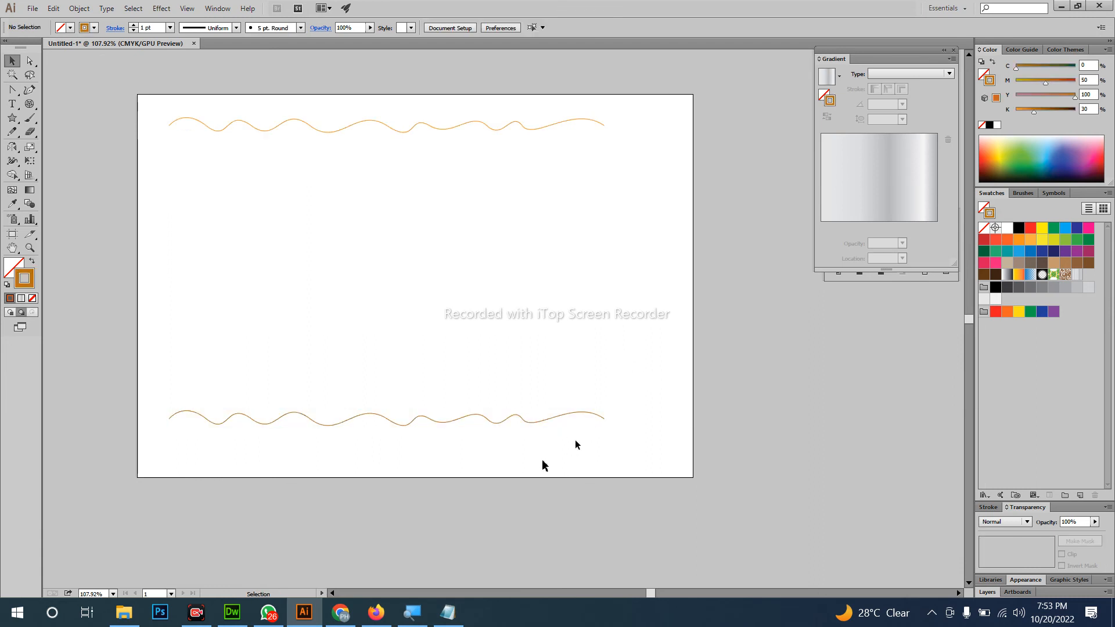
# Select both wavy lines and set the Blend tool's spacing to a Specified Distance of 2 pt.
pyautogui.moveTo(530, 470)
pyautogui.mouseDown()
pyautogui.moveTo(290, 132)
pyautogui.moveTo(290, 98)
pyautogui.mouseUp()
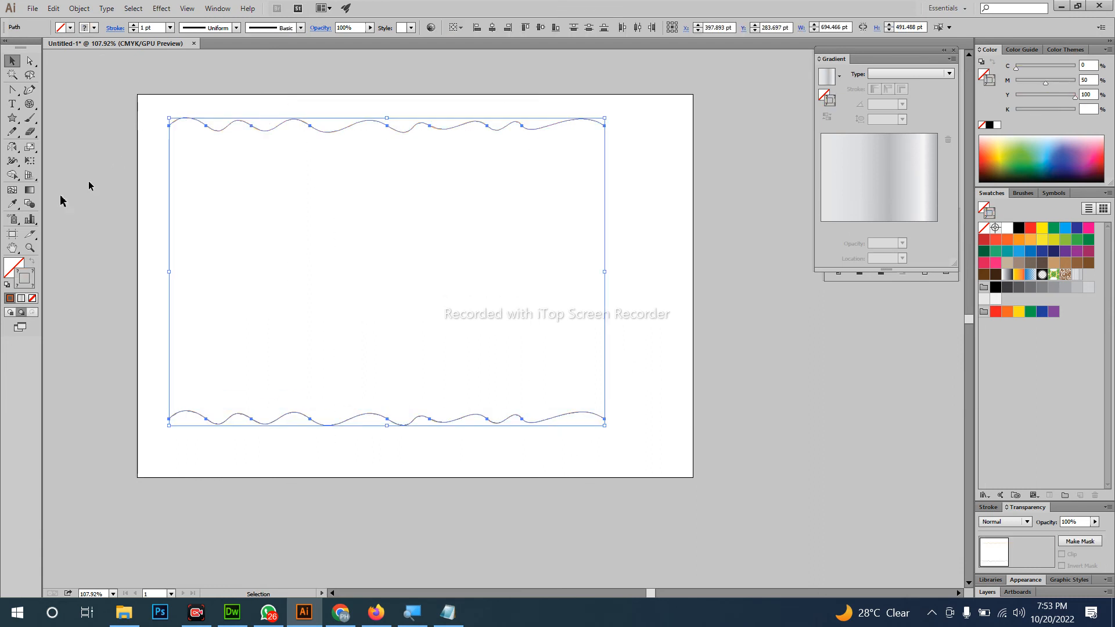
pyautogui.doubleClick(32, 203)
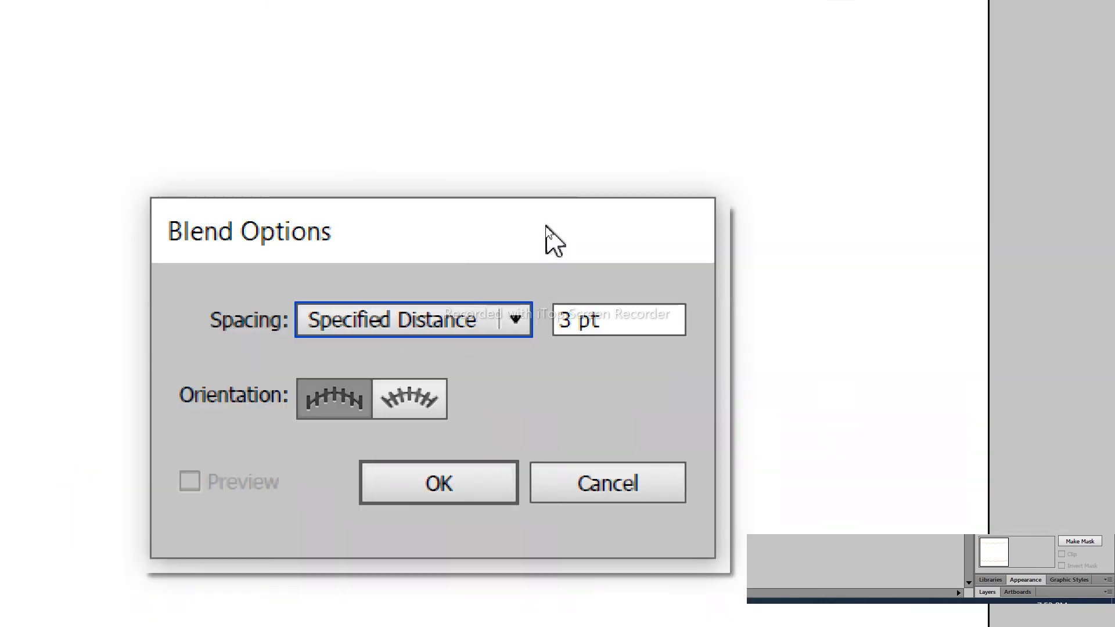
pyautogui.click(426, 325)
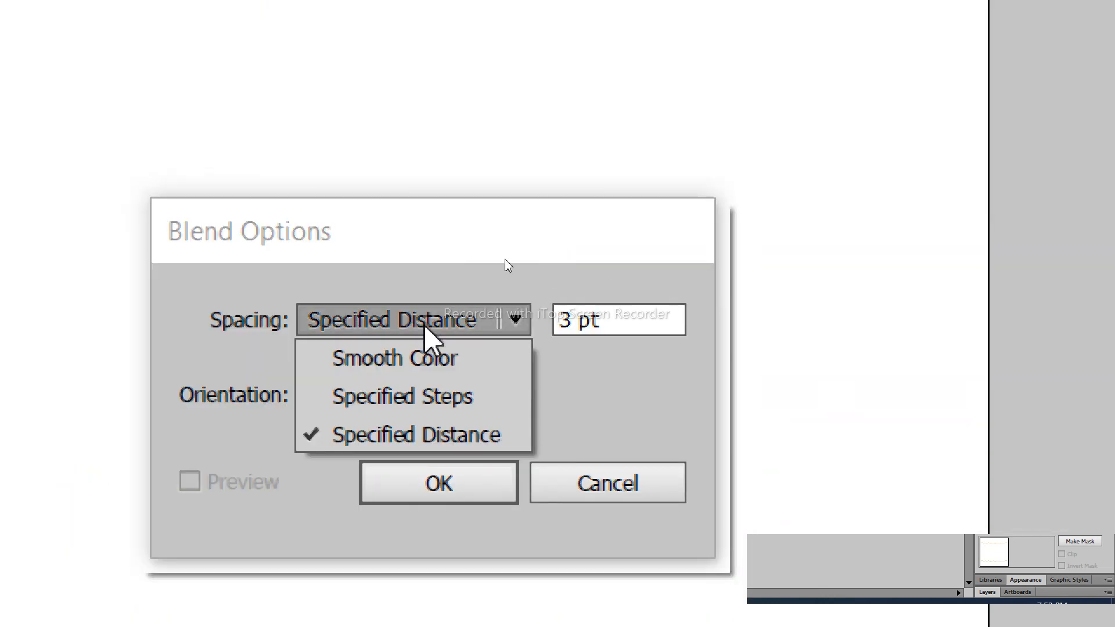
pyautogui.click(608, 318)
pyautogui.click(603, 319)
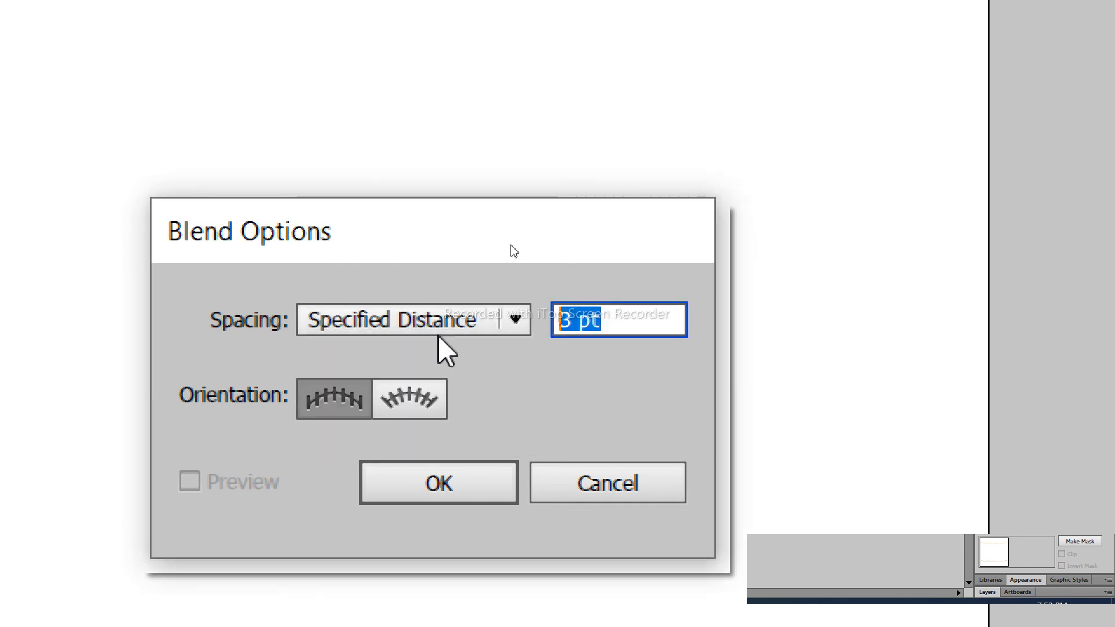
pyautogui.write('2')
pyautogui.press('Return')
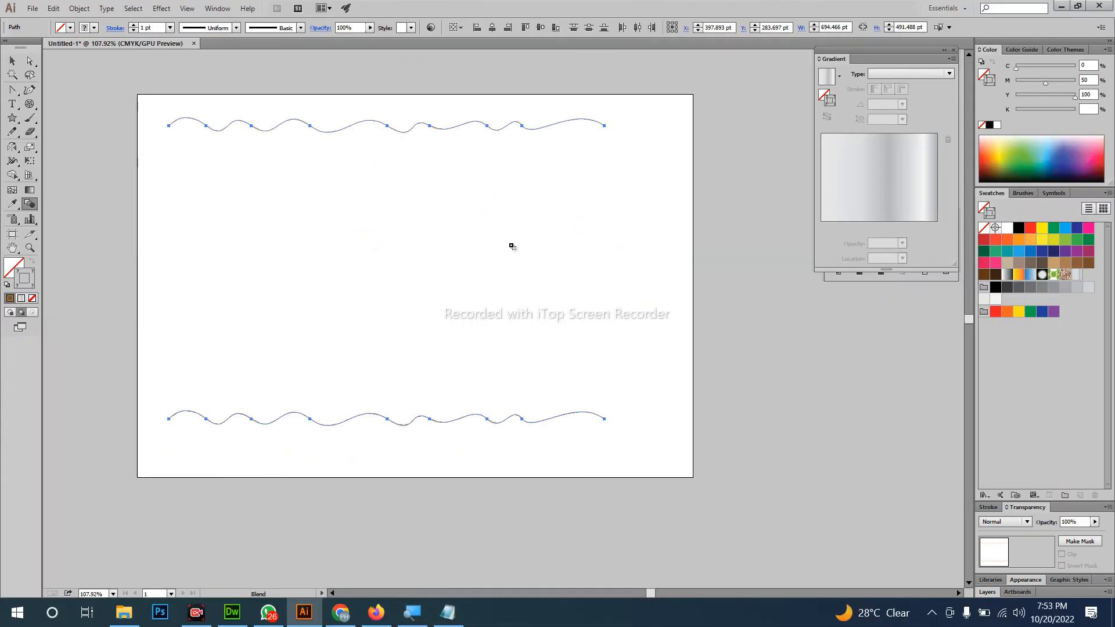
# Try blending the wavy lines between matching points near their middles, and undo the blend.
pyautogui.click(373, 123)
pyautogui.click(377, 416)
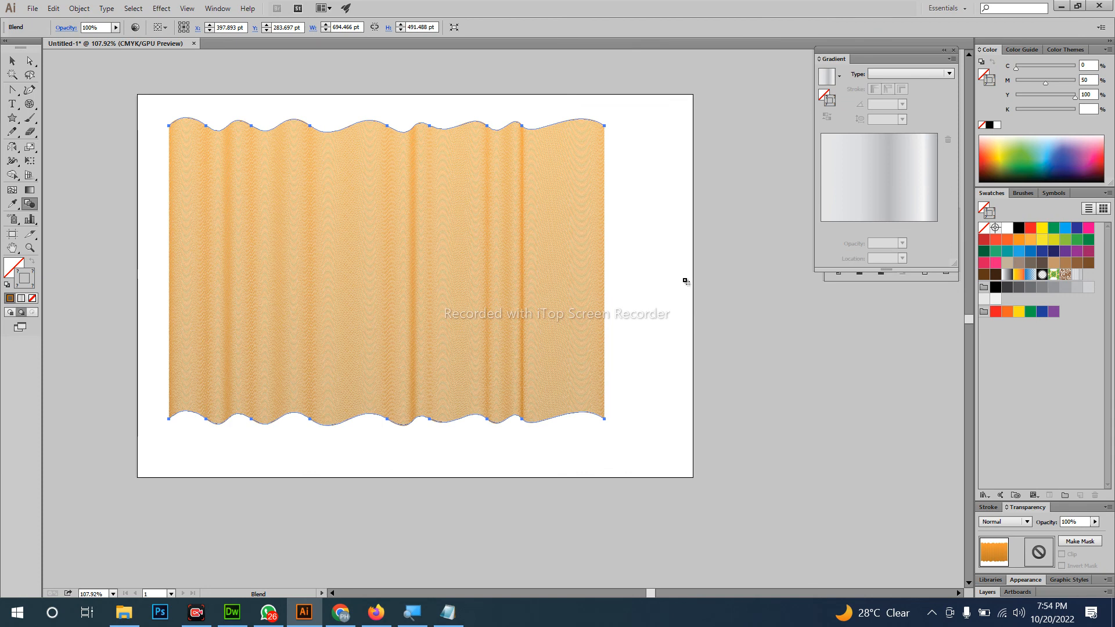
pyautogui.hotkey('ctrl', 'z')
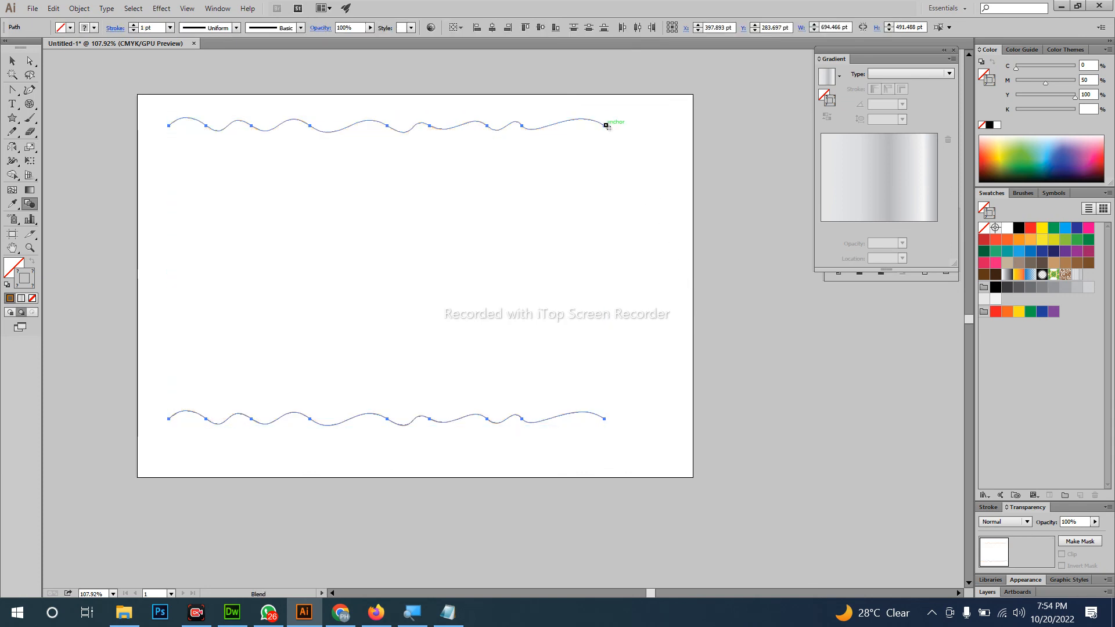
# Try blending from the upper wavy line's right end anchor to the lower line's second anchor from the left, and undo it.
pyautogui.click(607, 126)
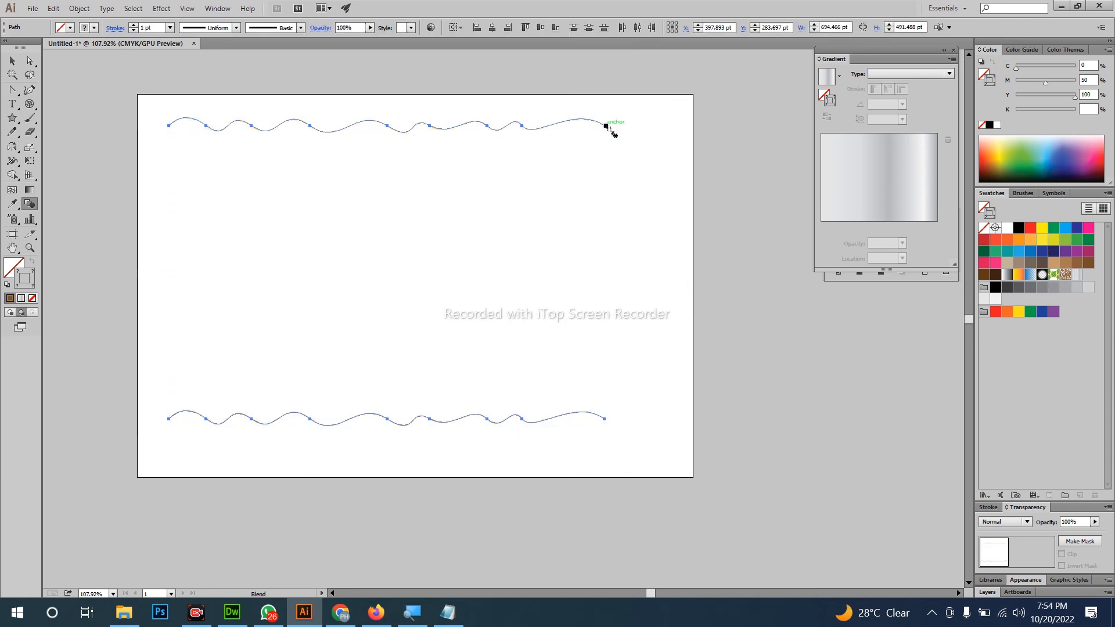
pyautogui.click(209, 419)
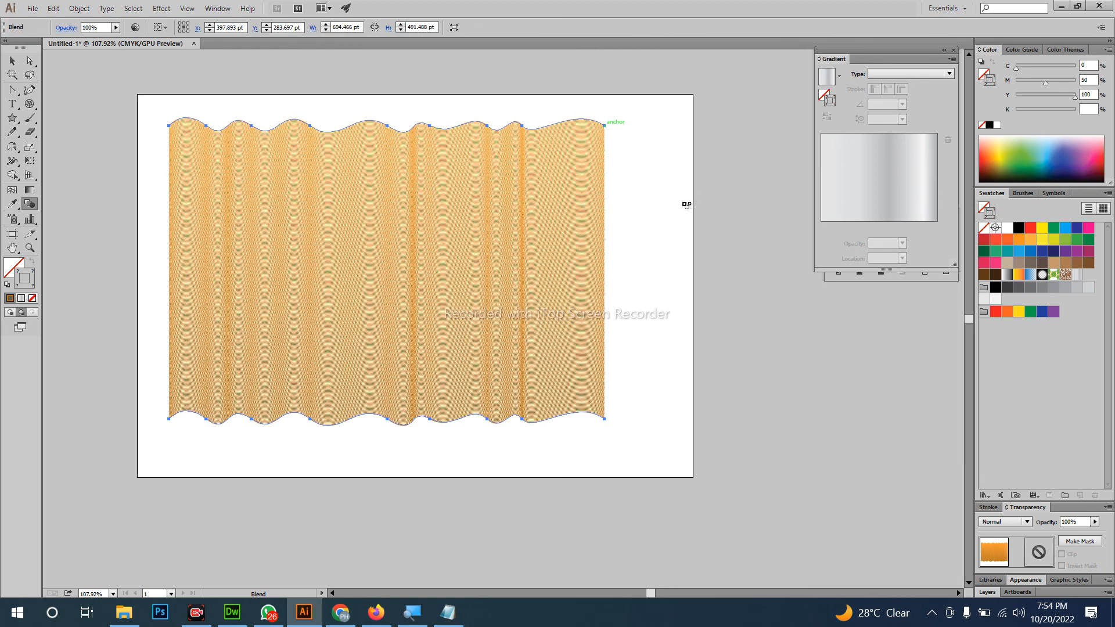
pyautogui.press('v')
pyautogui.click(660, 198)
pyautogui.hotkey('ctrl', 'z')
# Blend the wavy lines from the upper line's right end anchor to the lower line's left end anchor for a crossed twist, and deselect the result.
pyautogui.click(397, 105)
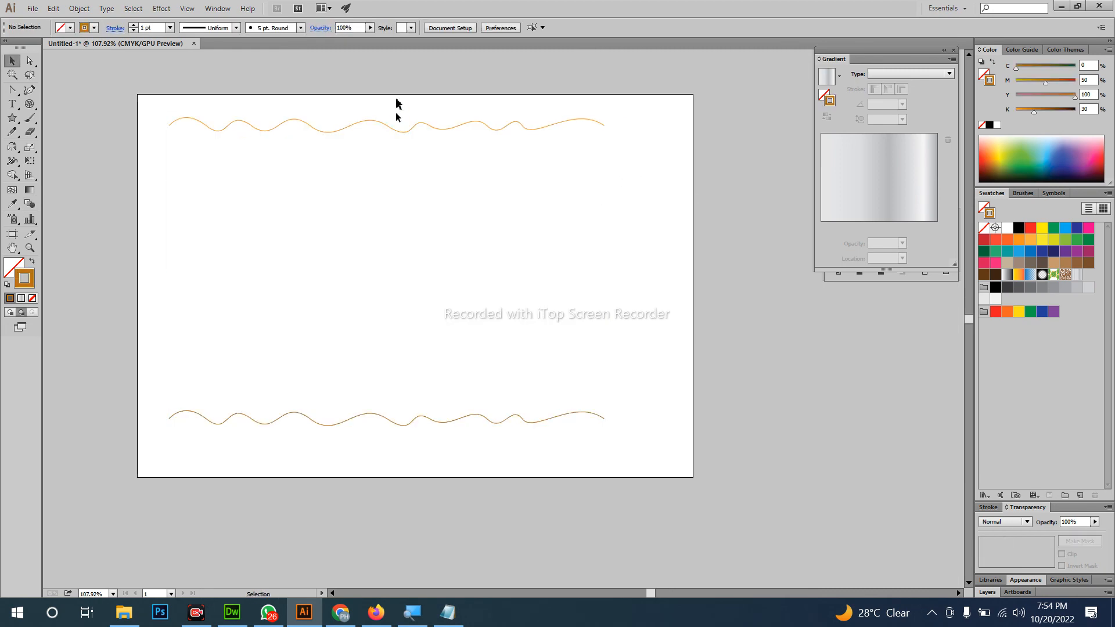
pyautogui.moveTo(399, 96); pyautogui.dragTo(489, 524)
pyautogui.press('w')
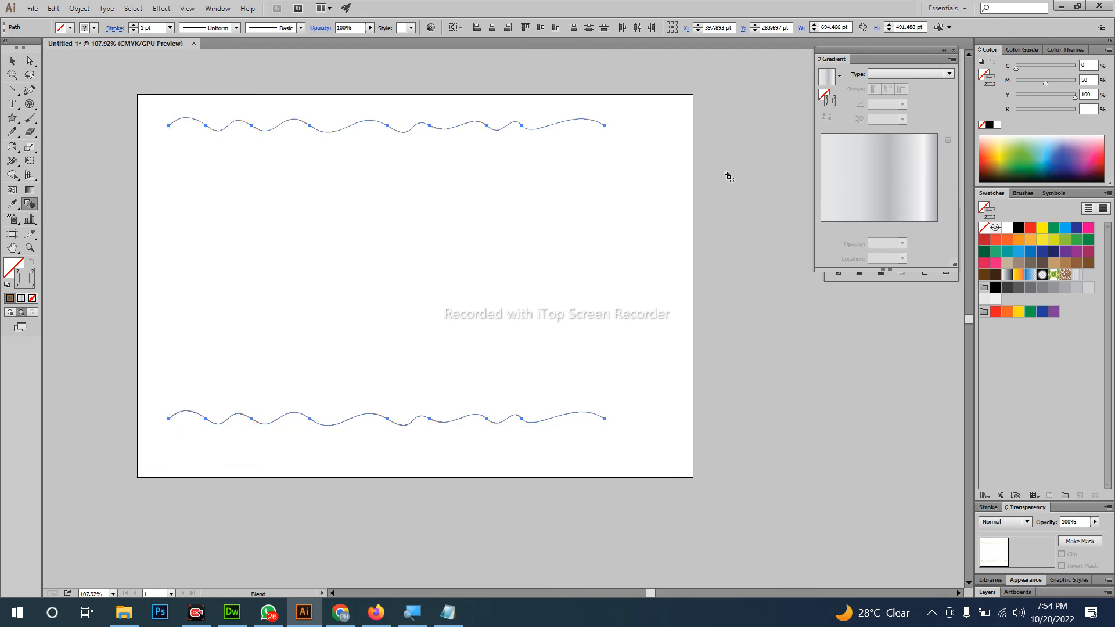
pyautogui.click(605, 126)
pyautogui.click(169, 420)
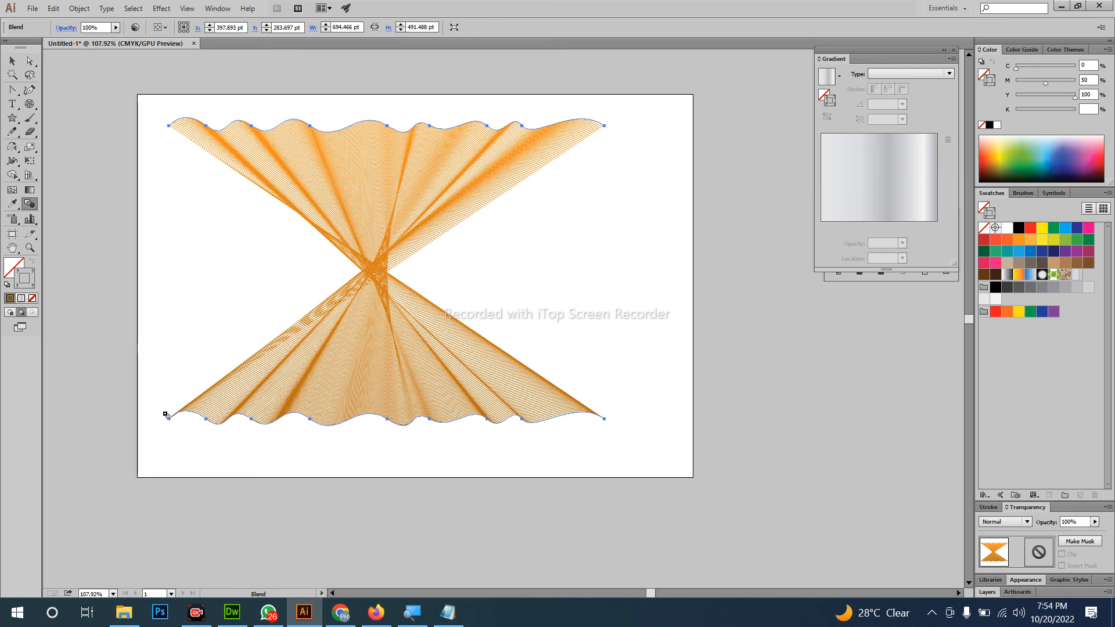
pyautogui.press('v')
pyautogui.click(668, 188)
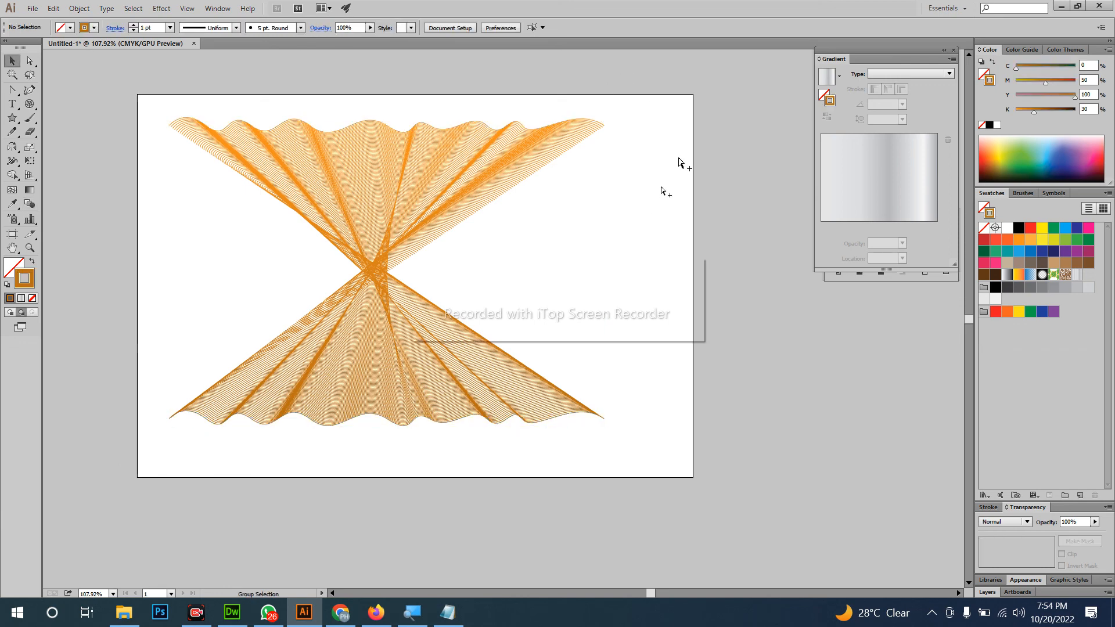
pyautogui.click(601, 321)
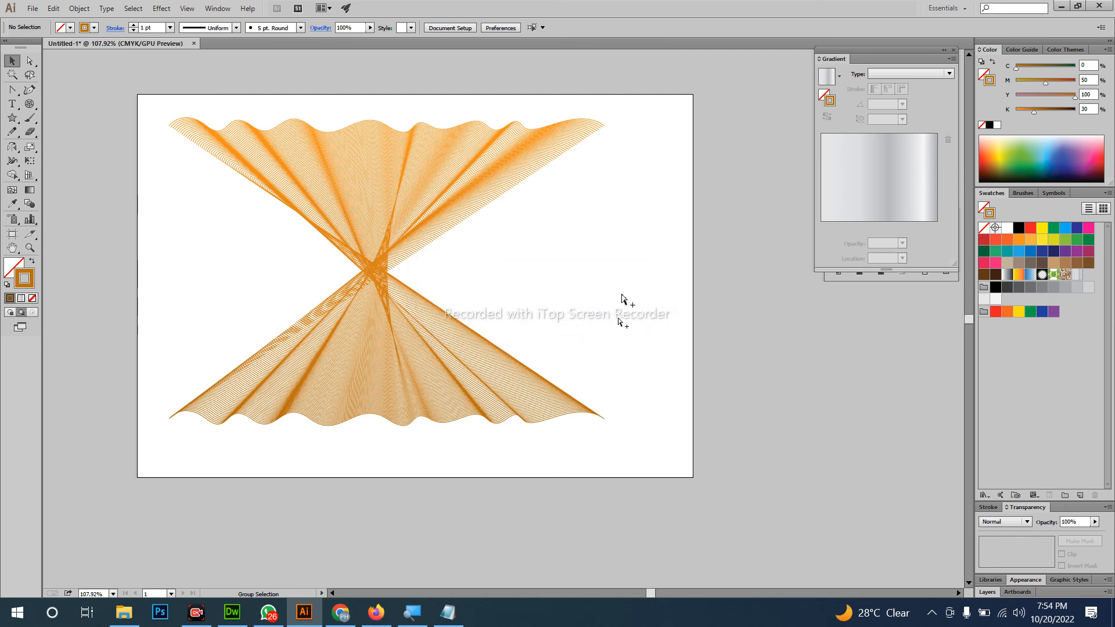